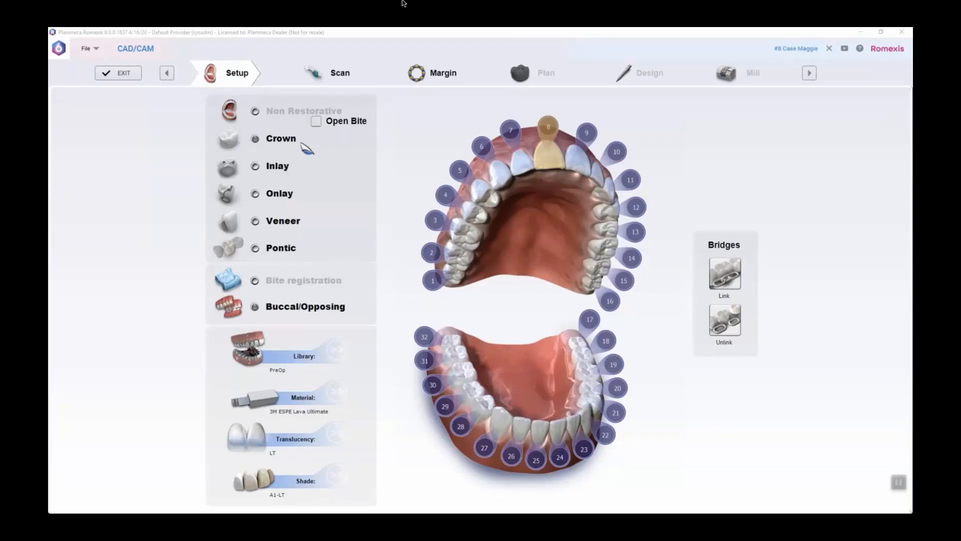
Open the scan stage and examine the upper arch scan around the gap at tooth 8
click(540, 160)
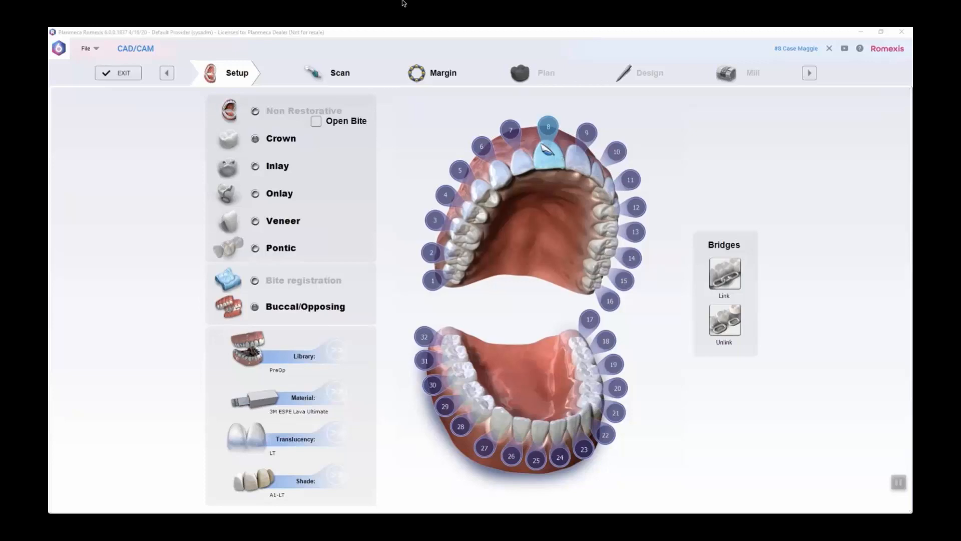
click(350, 75)
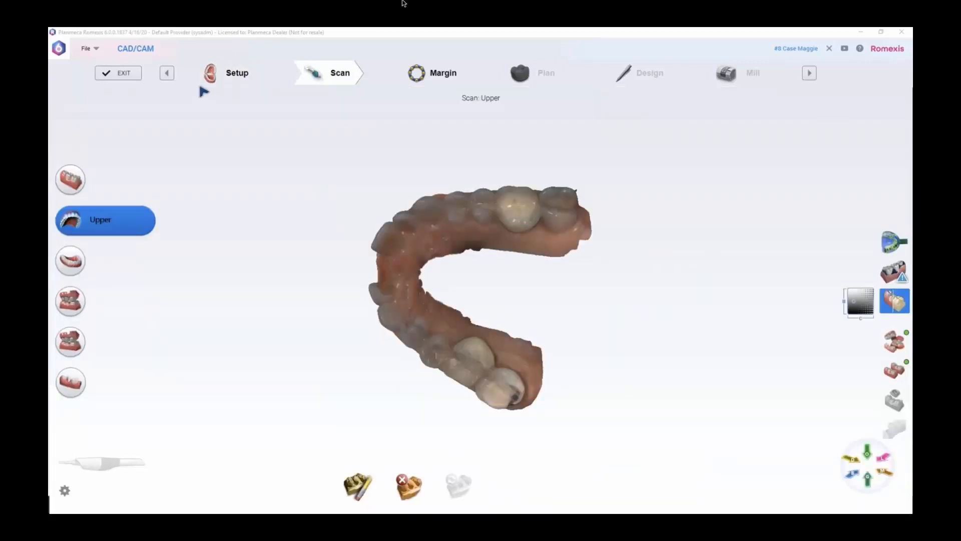
drag(531, 192, 588, 268)
scroll(585, 268, up, 5)
drag(534, 229, 540, 297)
scroll(543, 261, down, 3)
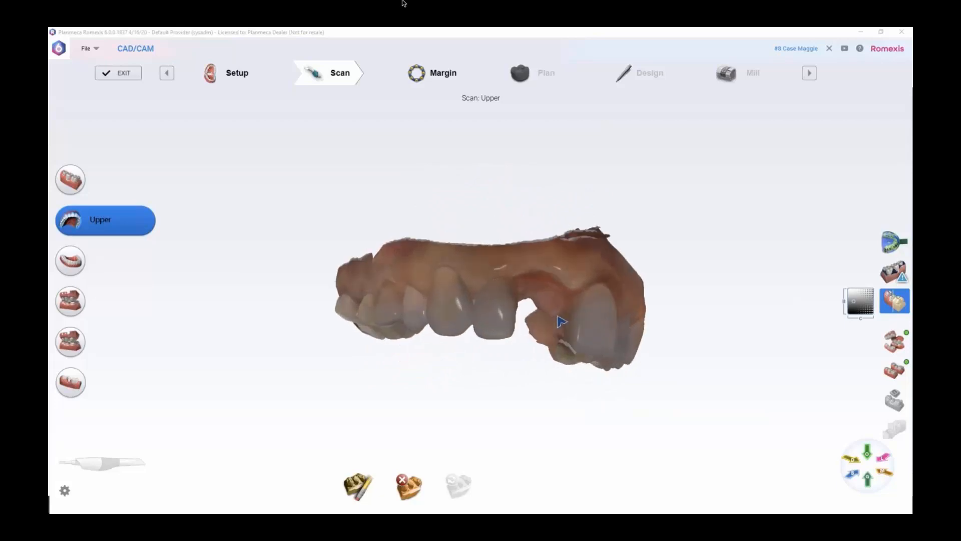
scroll(561, 321, up, 2)
drag(599, 321, 534, 317)
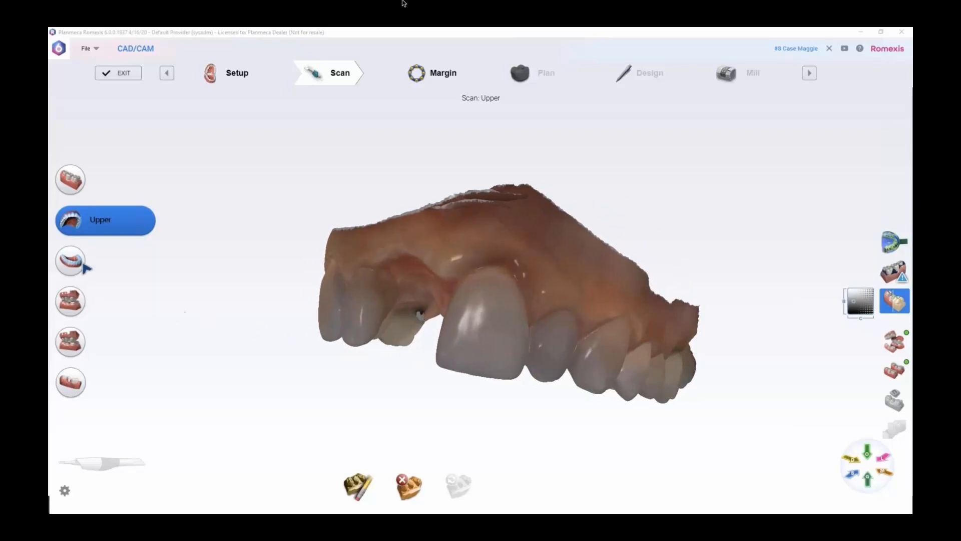
Examine the lower arch scan, checking the front teeth from the facial side
click(96, 270)
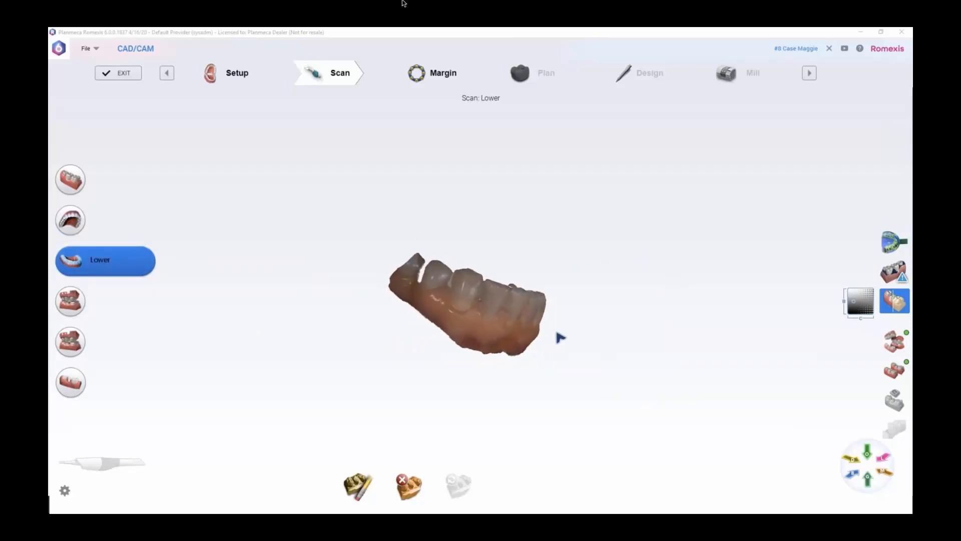
scroll(560, 335, up, 5)
scroll(558, 335, down, 3)
drag(584, 347, 507, 350)
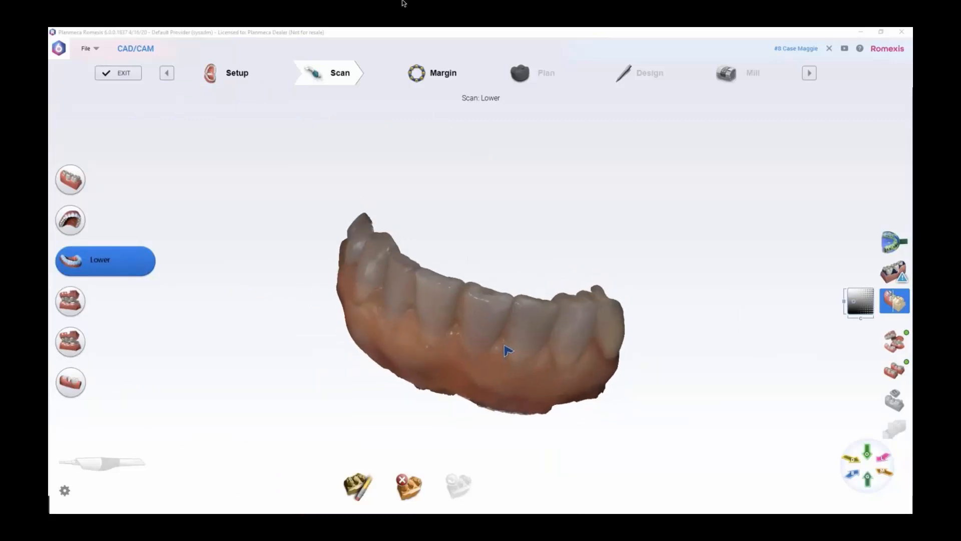
Show the Buccal 1 scan in natural colour and examine how the upper and lower teeth meet
click(73, 302)
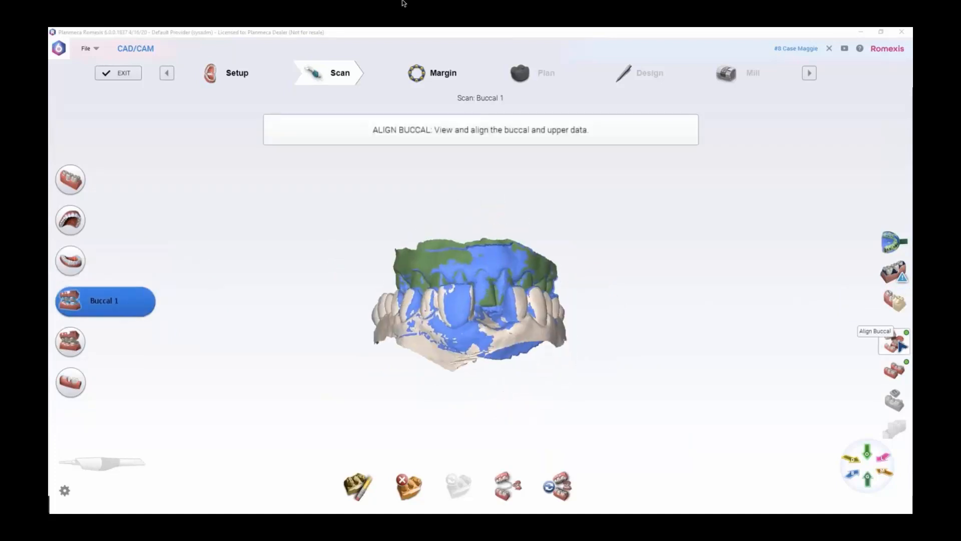
click(895, 300)
drag(571, 330, 388, 332)
mouse_move(525, 345)
mouse_down()
mouse_move(547, 350)
mouse_move(476, 340)
mouse_move(532, 343)
mouse_up()
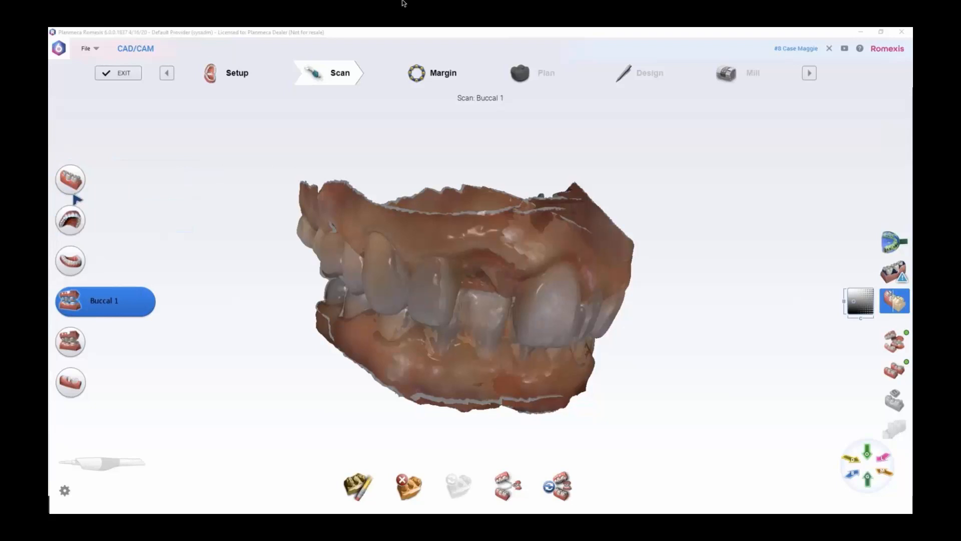
Recheck the upper scan at the tooth 8 gap and the Buccal 1 alignment of the two arches
click(75, 212)
middle_drag(443, 340, 530, 299)
middle_drag(480, 209, 516, 303)
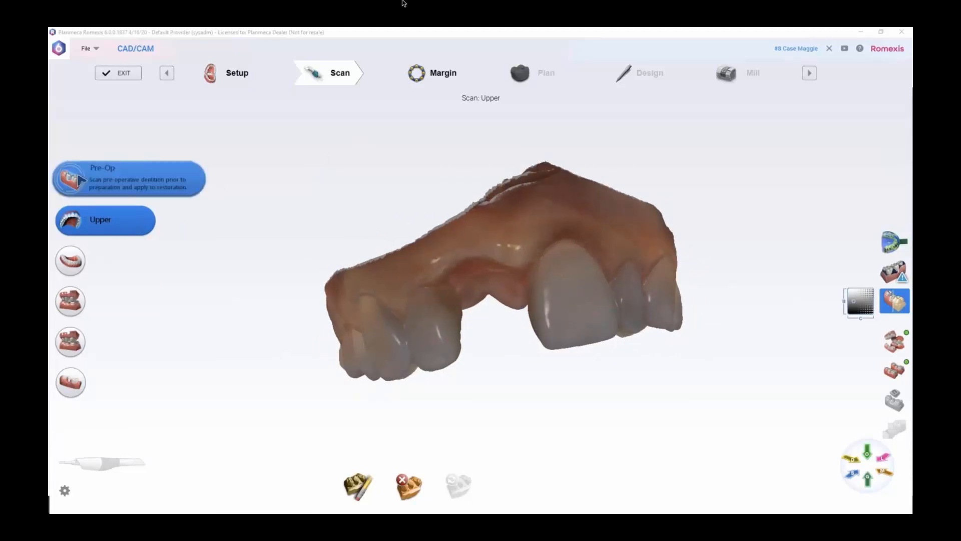
click(74, 304)
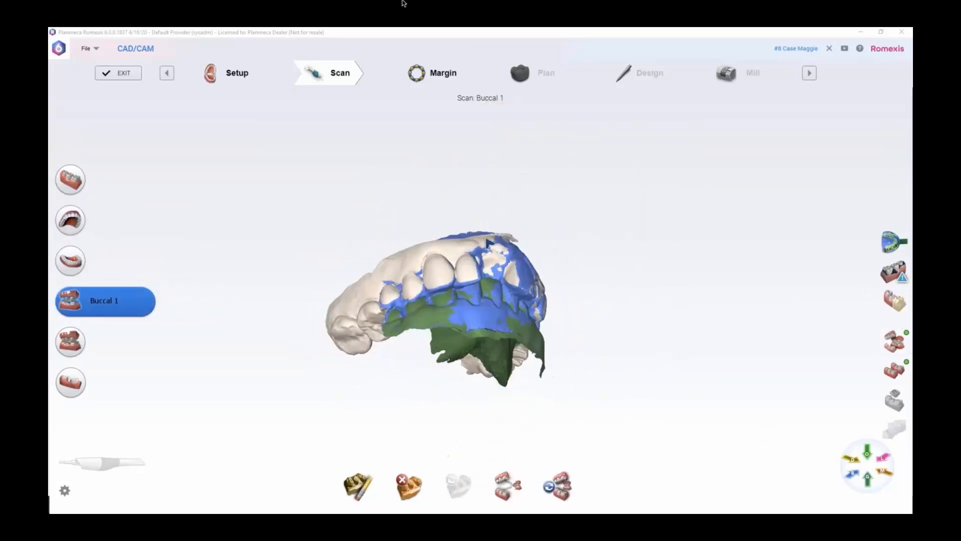
scroll(480, 312, up, 4)
middle_drag(488, 314, 514, 291)
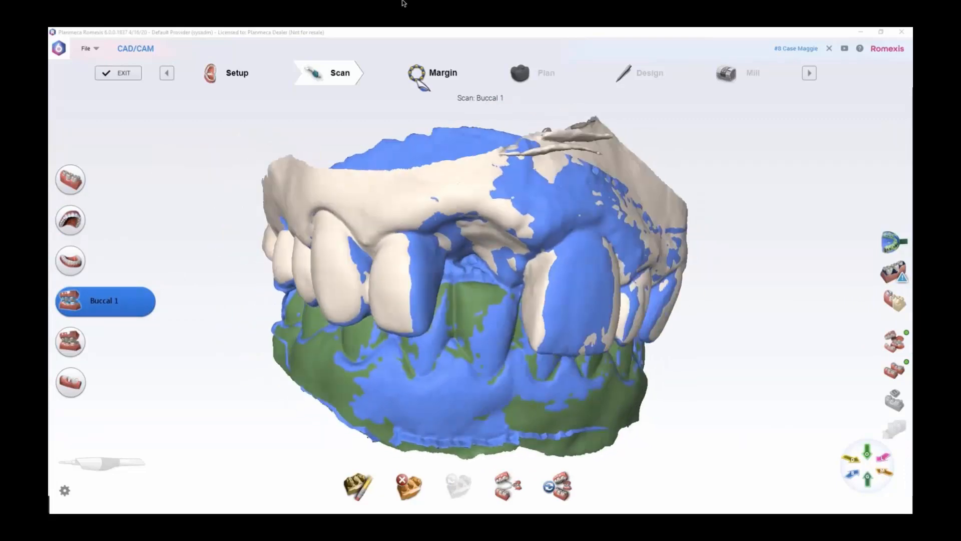
Open the Margin stage and set the model's orientation for tooth 8 with the gap facing the buccal side
click(435, 75)
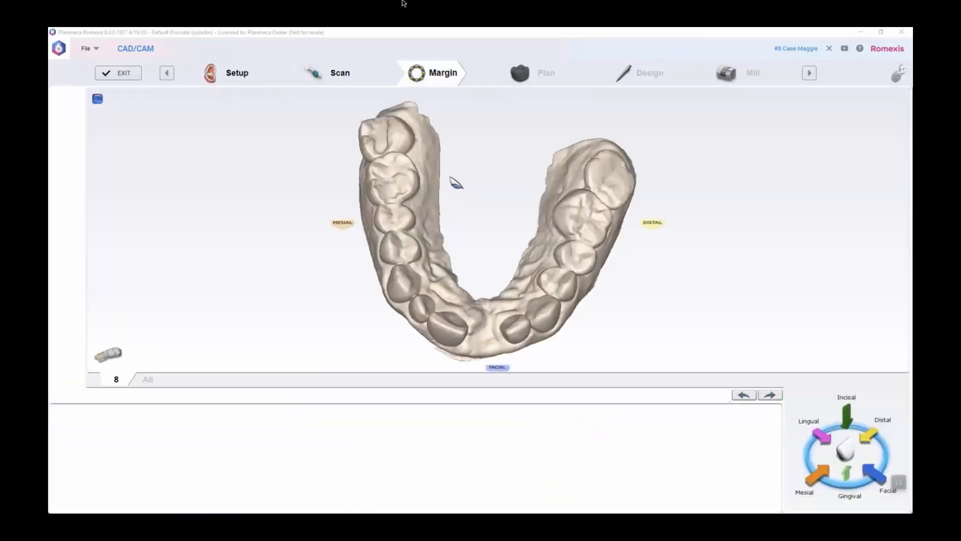
middle_drag(487, 296, 497, 156)
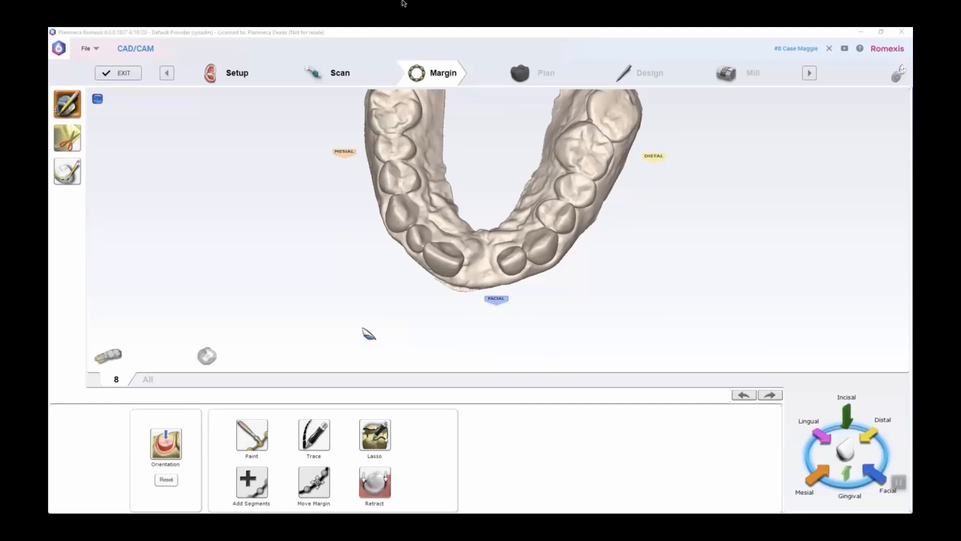
click(166, 443)
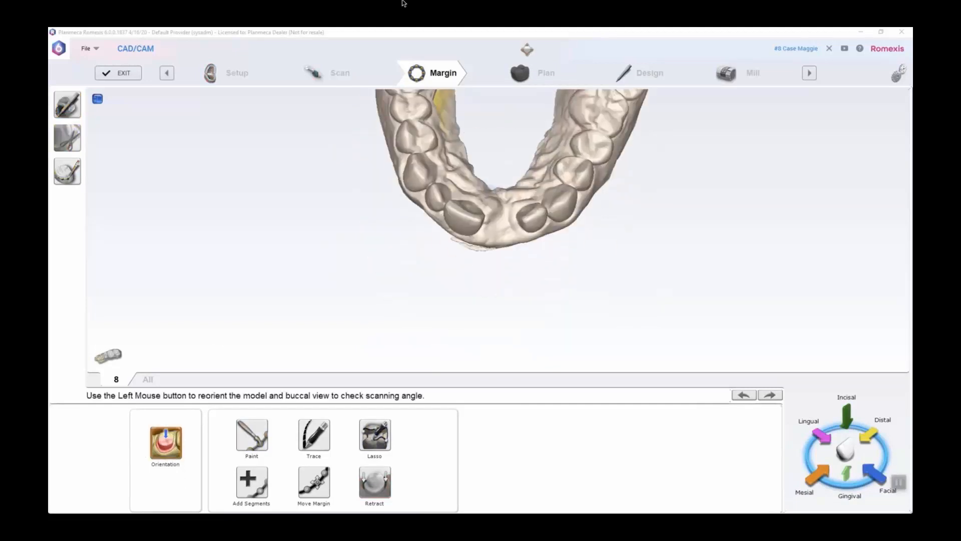
drag(494, 232, 535, 220)
scroll(534, 221, up, 5)
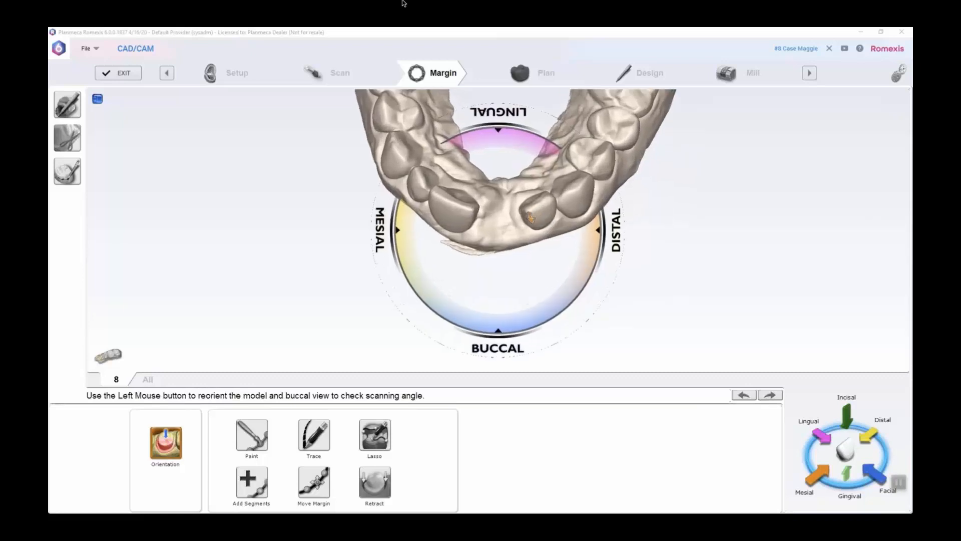
drag(554, 216, 562, 240)
drag(453, 243, 586, 221)
drag(429, 206, 640, 188)
drag(473, 219, 432, 245)
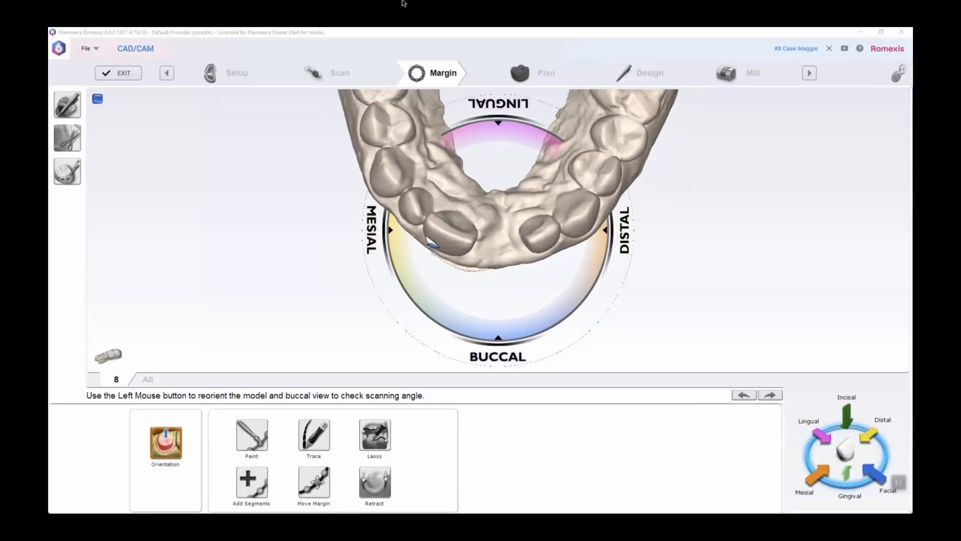
drag(572, 213, 600, 187)
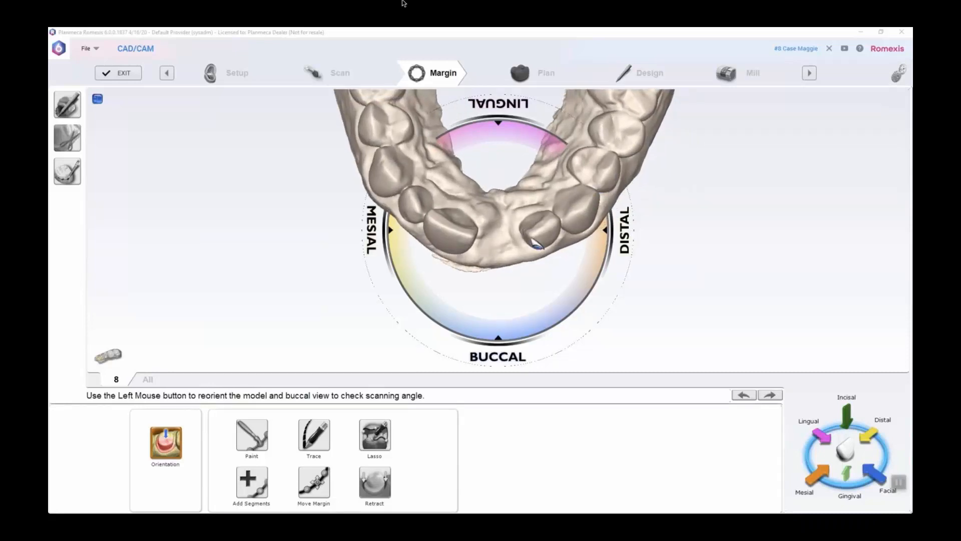
click(166, 443)
Trace a closed rounded margin on the gum at the tooth 8 gap and check it from the facial side
click(314, 435)
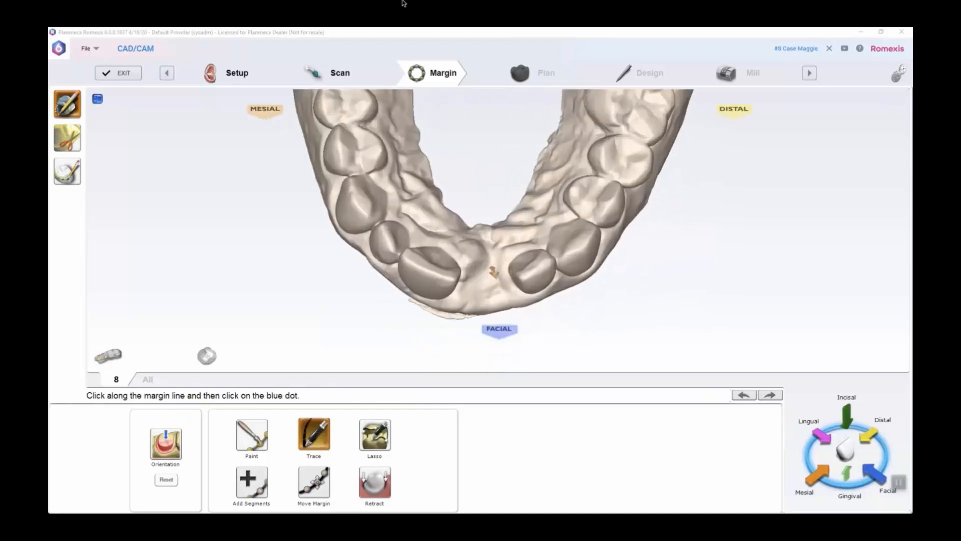
middle_drag(496, 266, 480, 279)
right_drag(481, 278, 479, 240)
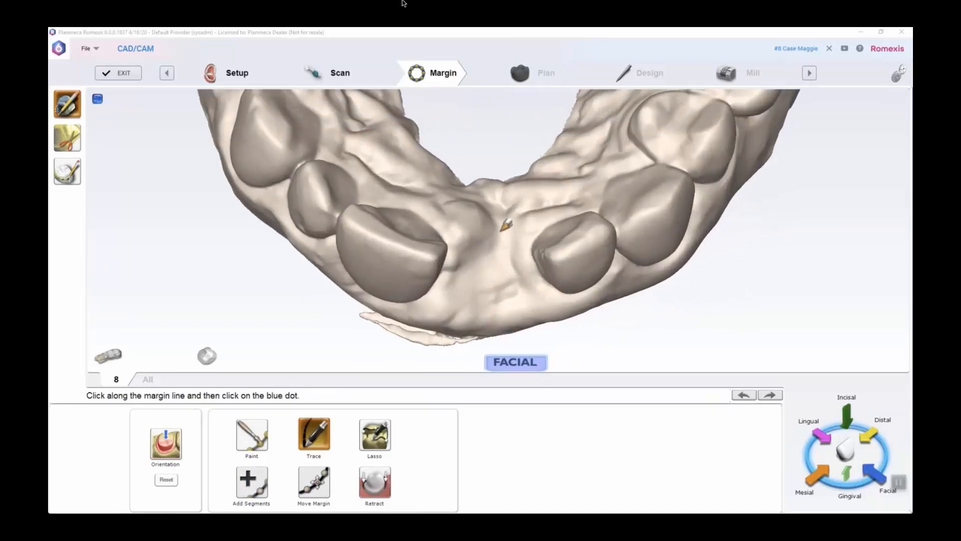
click(501, 230)
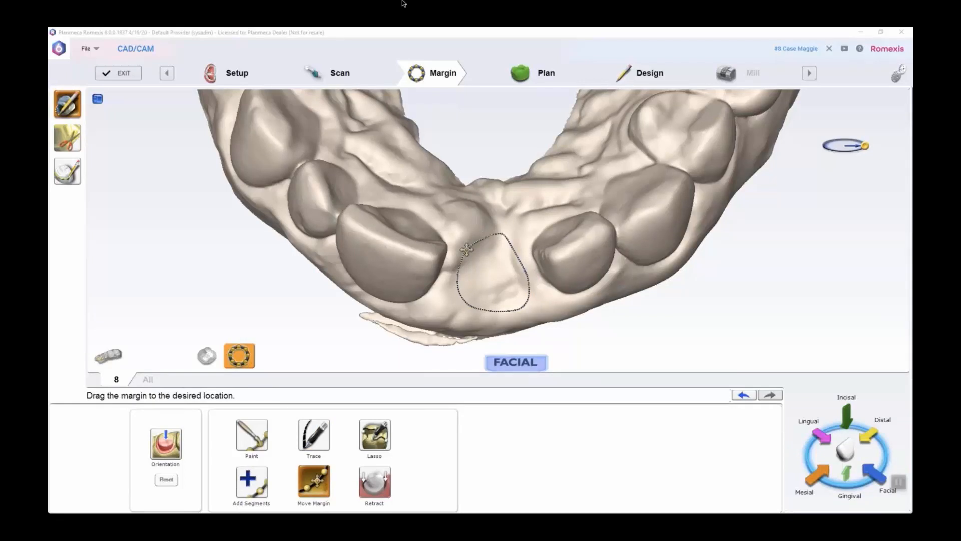
middle_drag(594, 239, 475, 212)
middle_drag(605, 286, 559, 258)
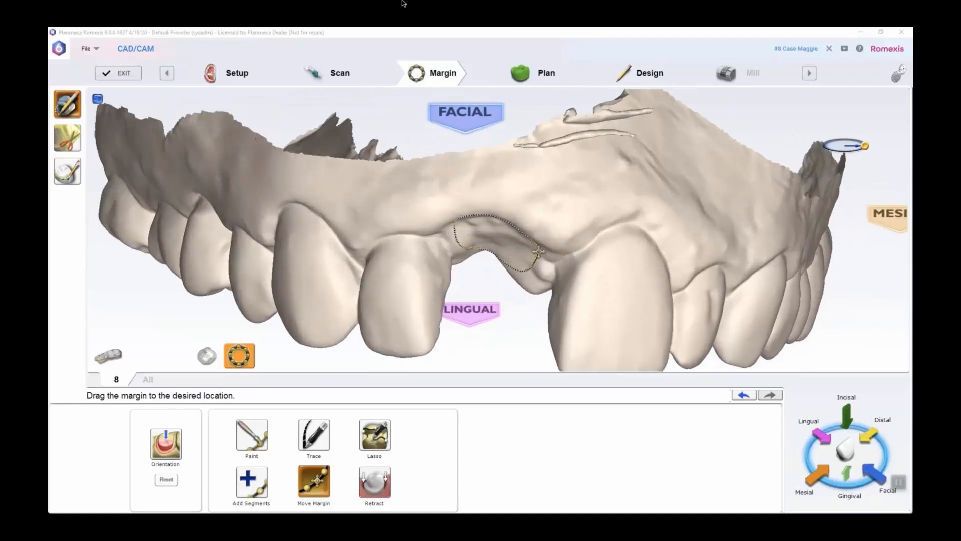
middle_drag(549, 247, 428, 211)
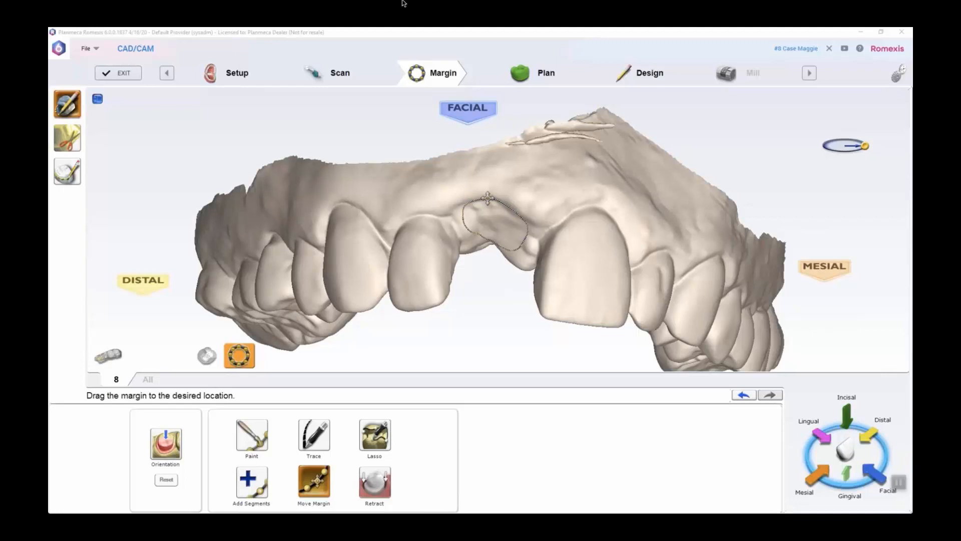
middle_drag(433, 188, 579, 269)
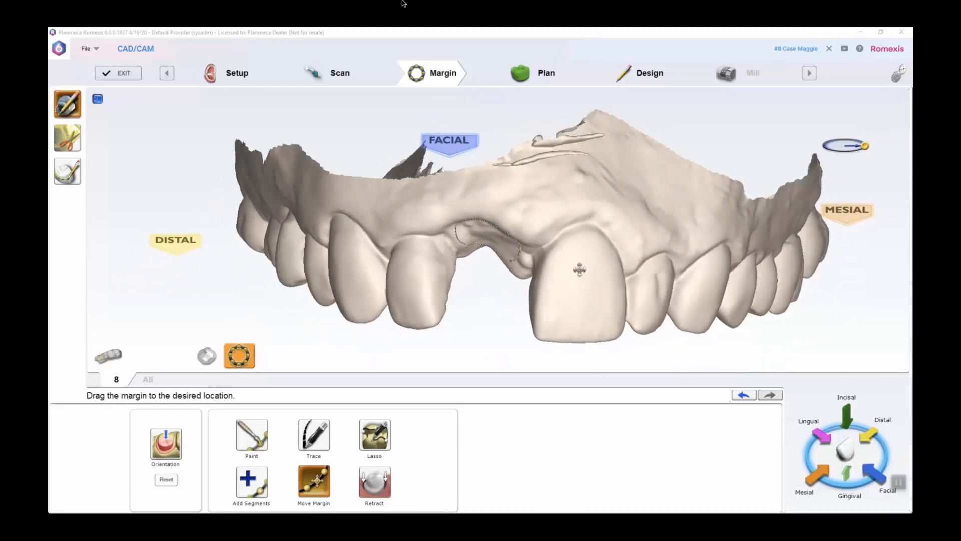
Open the Plan stage and resize the tooth 8 crown proposal to fit the gap
click(541, 75)
middle_drag(616, 316, 612, 270)
click(212, 448)
drag(498, 296, 497, 275)
middle_drag(612, 204, 379, 326)
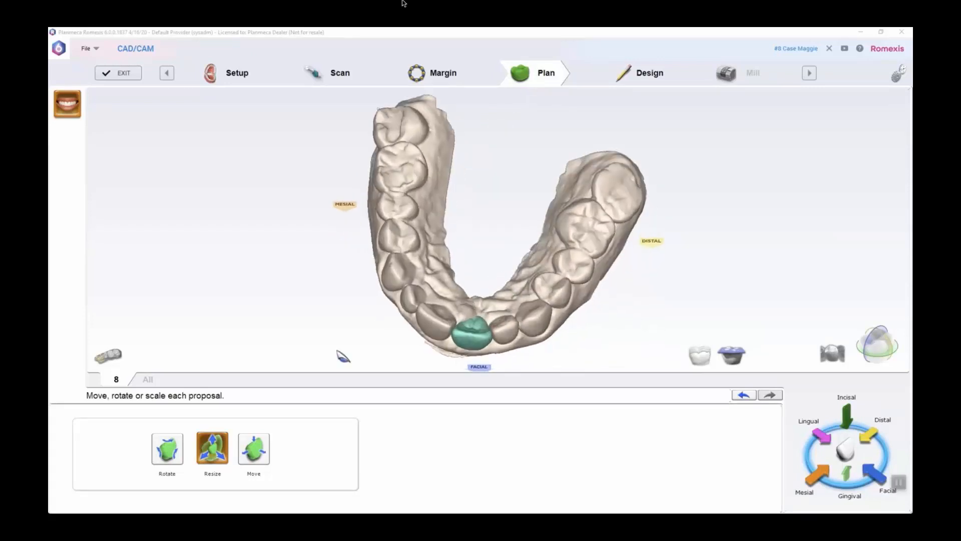
Rotate the tooth 8 proposal to line up with the neighbouring front teeth
click(175, 451)
drag(481, 338, 458, 340)
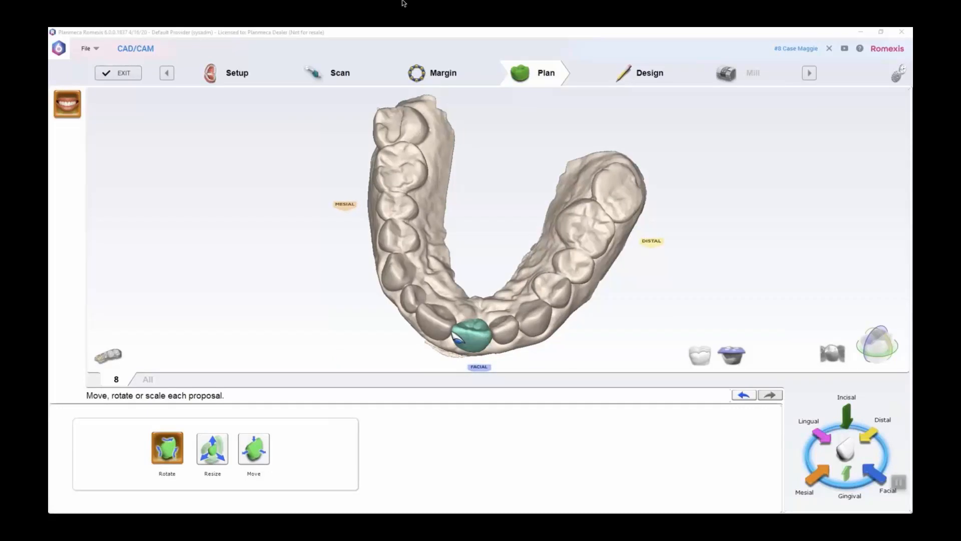
middle_drag(473, 344, 543, 262)
middle_drag(543, 296, 446, 276)
Move the tooth 8 proposal into position in the arch between the adjacent incisors
click(254, 447)
right_drag(446, 275, 594, 403)
right_drag(444, 289, 431, 305)
right_drag(496, 136, 510, 167)
right_drag(443, 131, 426, 201)
middle_drag(525, 160, 505, 199)
right_drag(505, 199, 511, 199)
right_drag(397, 184, 403, 205)
Fine-tune the tooth 8 proposal's rotation so its incisal edge follows the curve of the arch
click(175, 449)
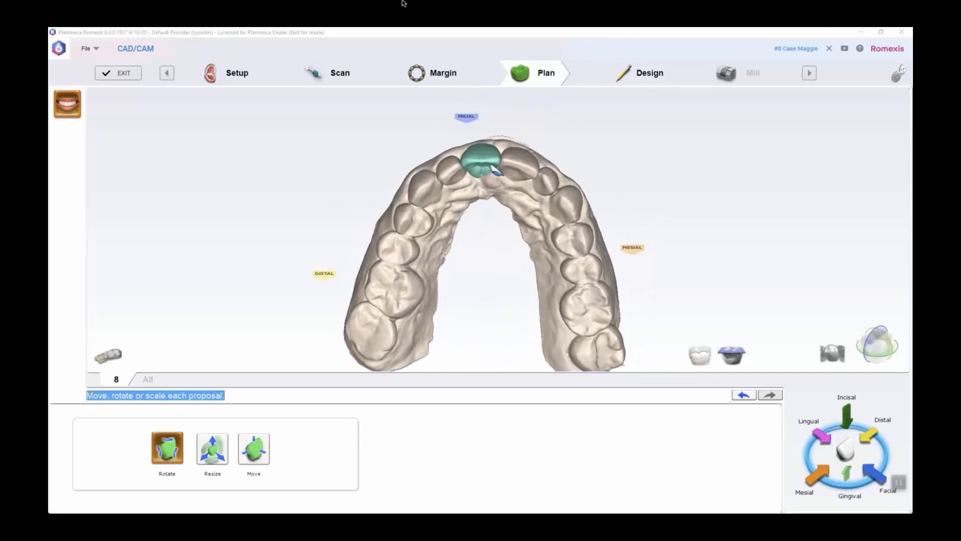
right_drag(514, 143, 510, 147)
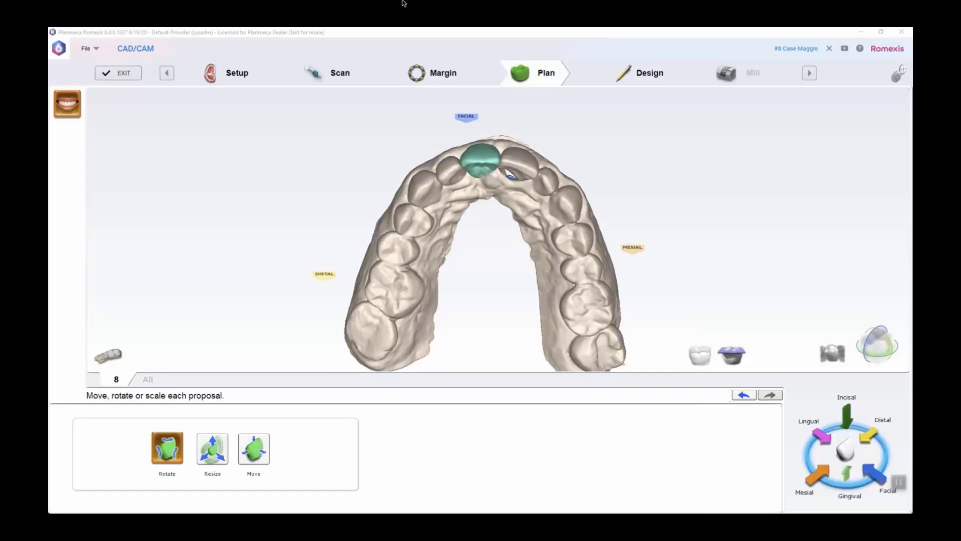
right_drag(511, 174, 476, 218)
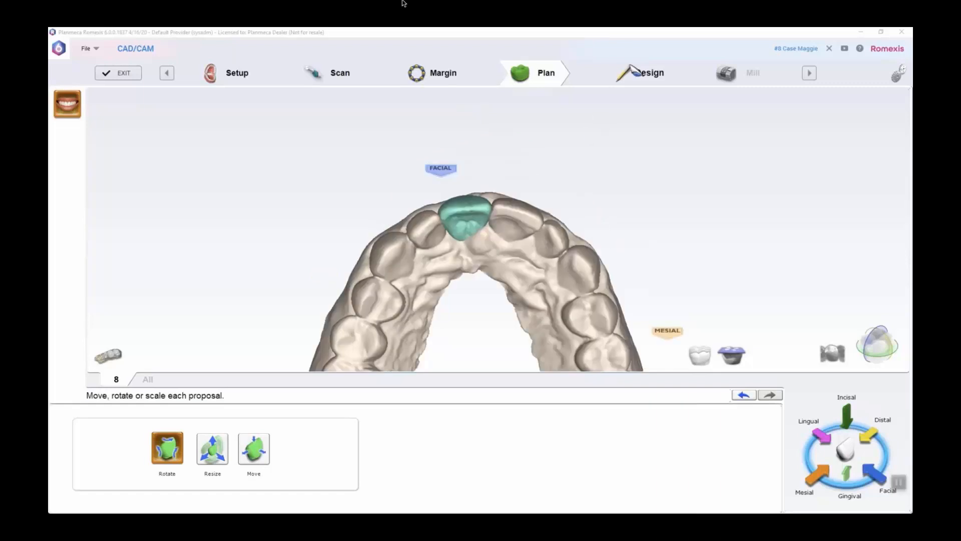
Open the Design stage and generate the tooth 8 crown from the Anterior A1 library with Autogenesis
click(647, 73)
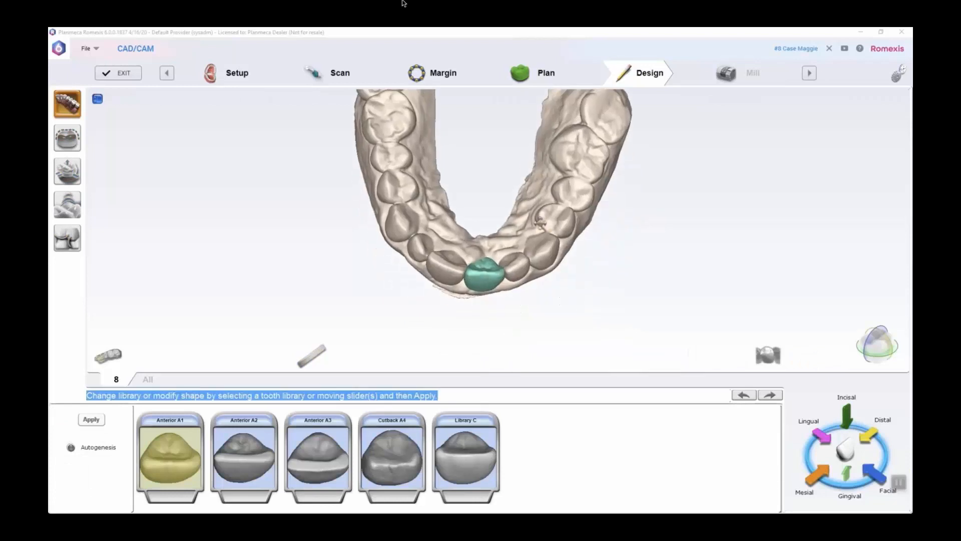
click(69, 445)
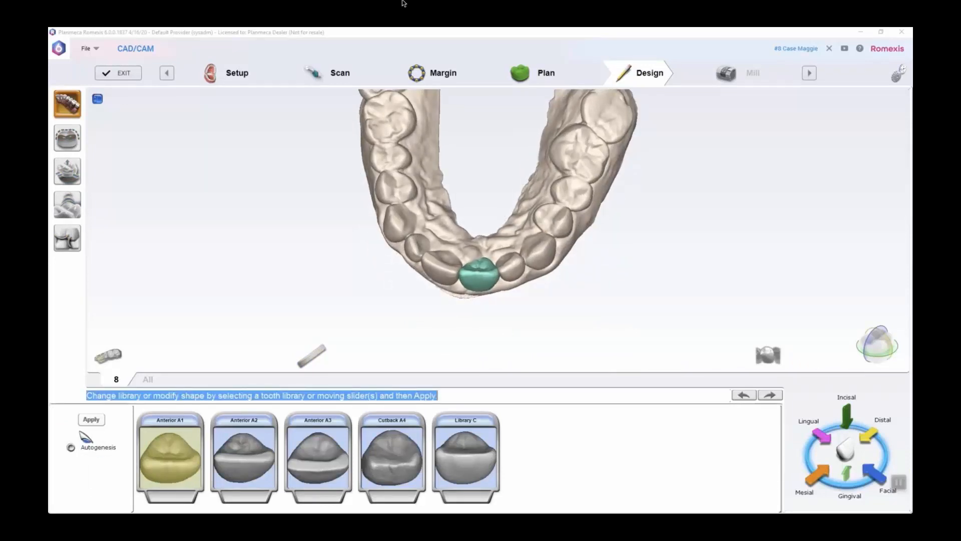
right_drag(484, 266, 493, 141)
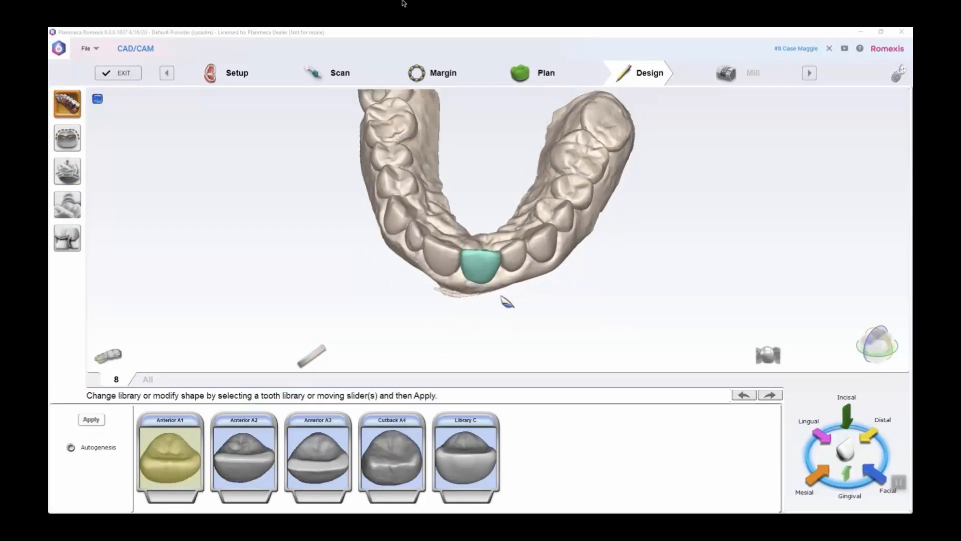
scroll(510, 302, up, 3)
right_drag(509, 302, 499, 235)
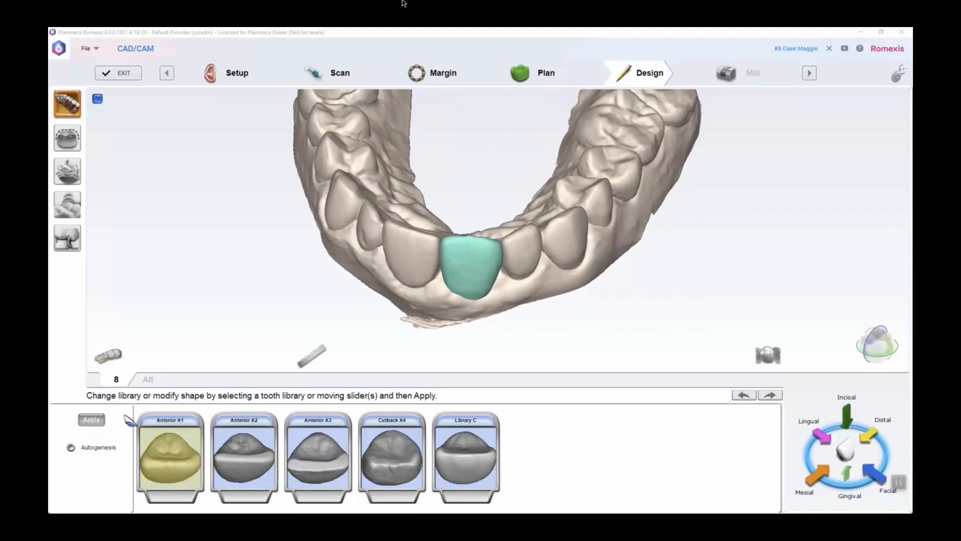
click(91, 420)
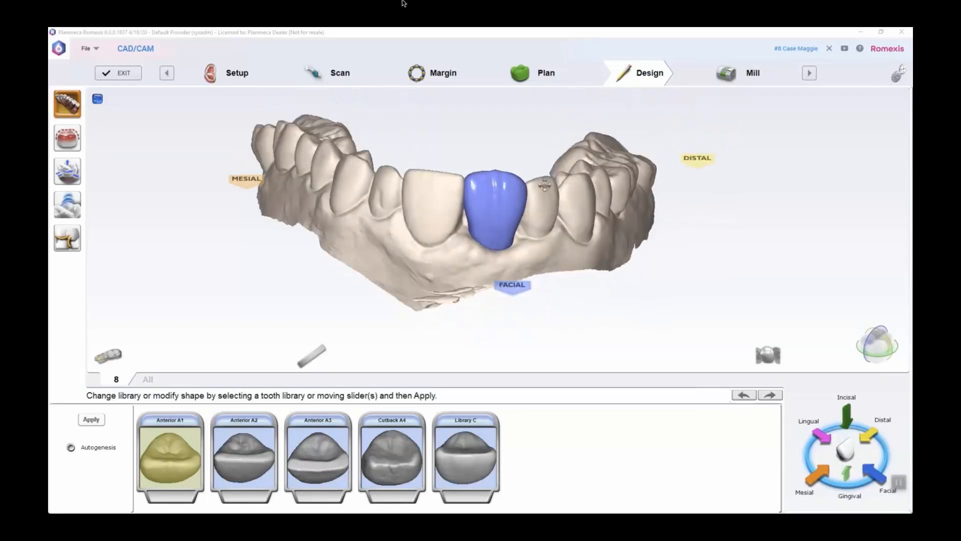
Examine the generated tooth 8 crown from several sides, comparing its shape and length with the neighbouring teeth
middle_drag(541, 211, 516, 187)
middle_drag(291, 168, 563, 428)
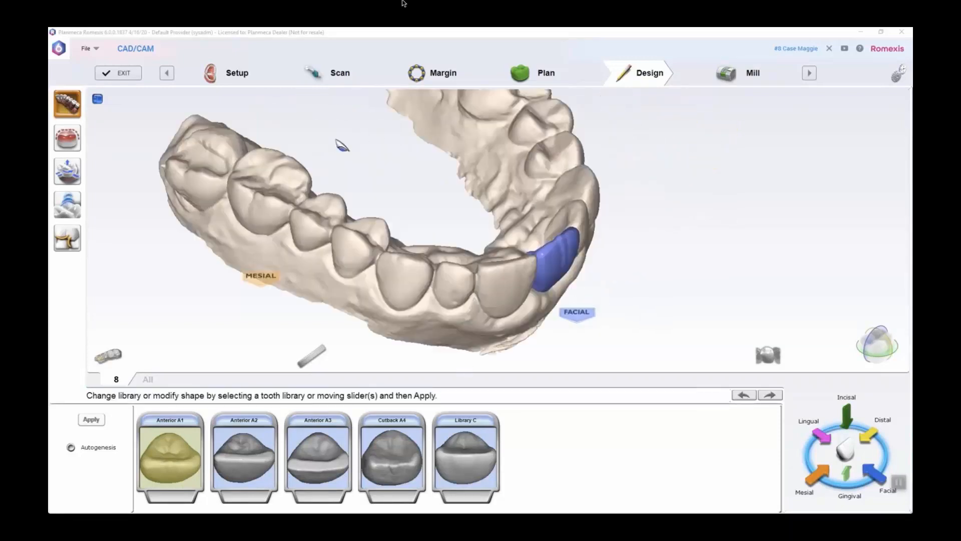
middle_drag(337, 141, 510, 387)
drag(443, 205, 230, 393)
drag(296, 249, 174, 401)
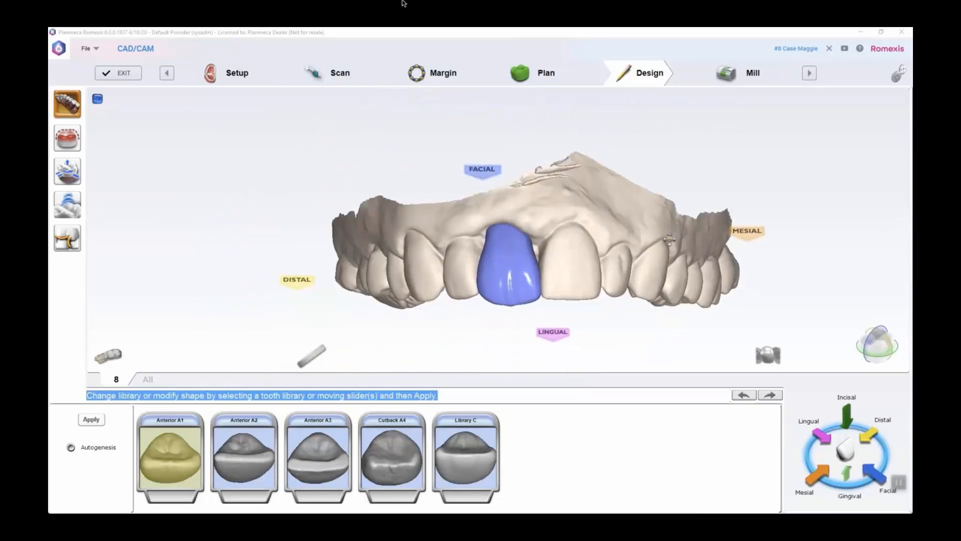
drag(670, 229, 716, 294)
drag(400, 305, 398, 239)
scroll(547, 259, up, 1)
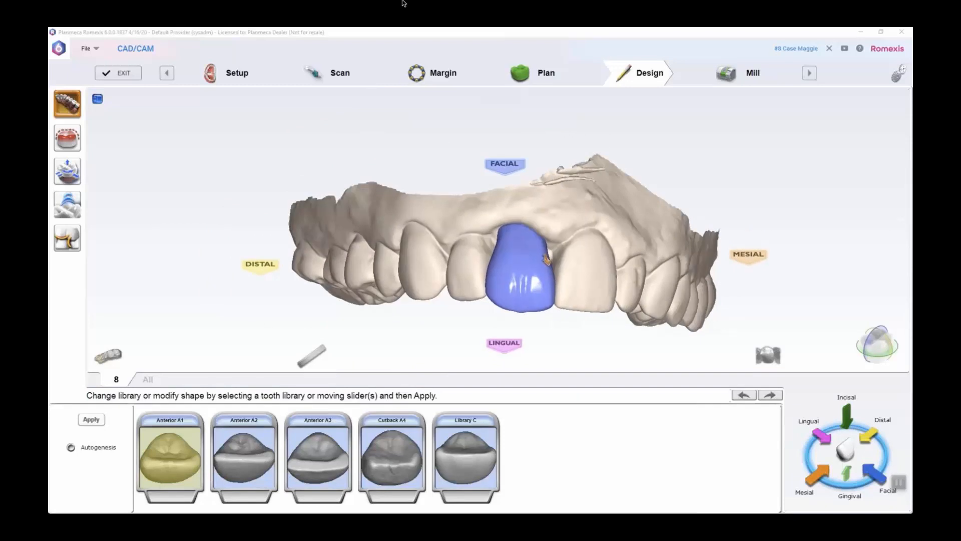
Sculpt the tooth 8 crown with the Rubber Tooth tool, pushing in its incisal edge and refining the facial surface near the gumline
drag(593, 263, 166, 236)
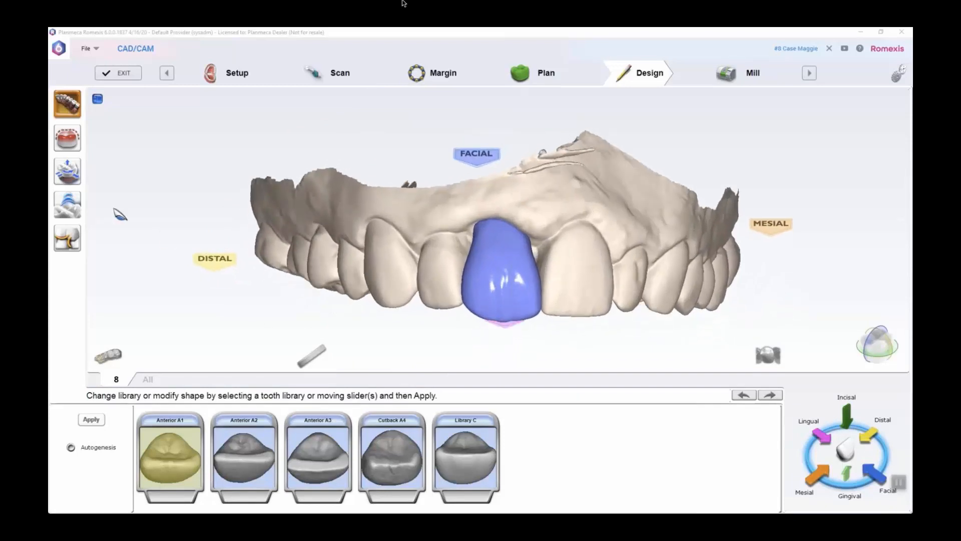
click(70, 205)
click(273, 432)
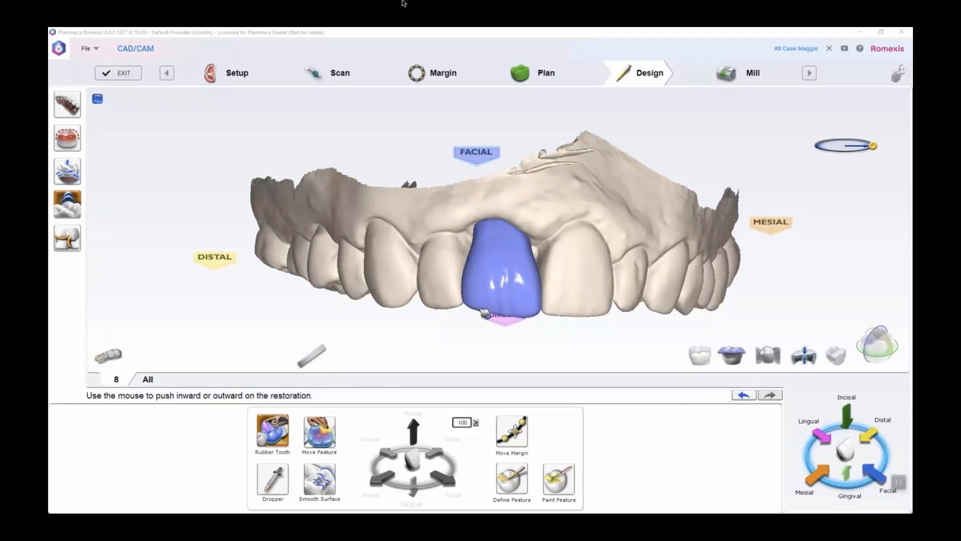
right_drag(611, 308, 587, 309)
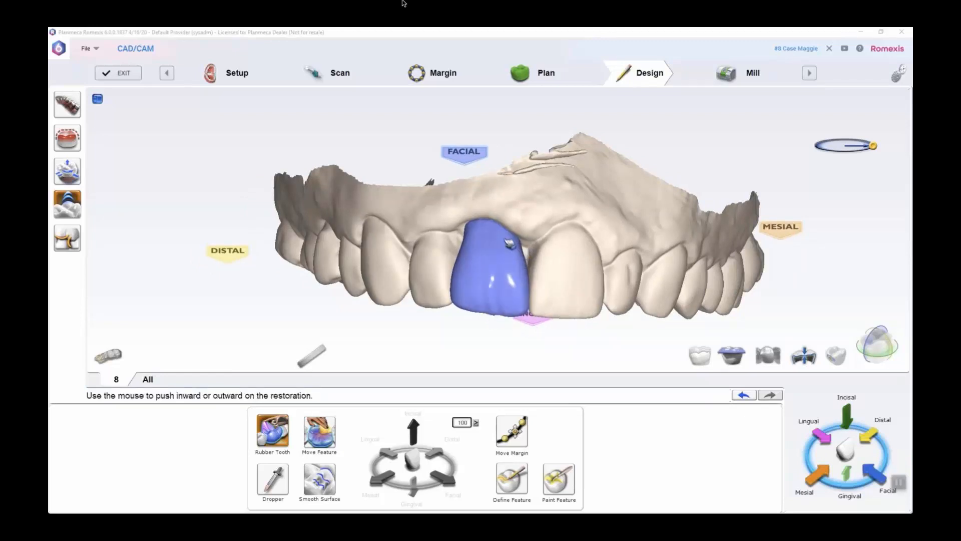
right_drag(478, 261, 474, 231)
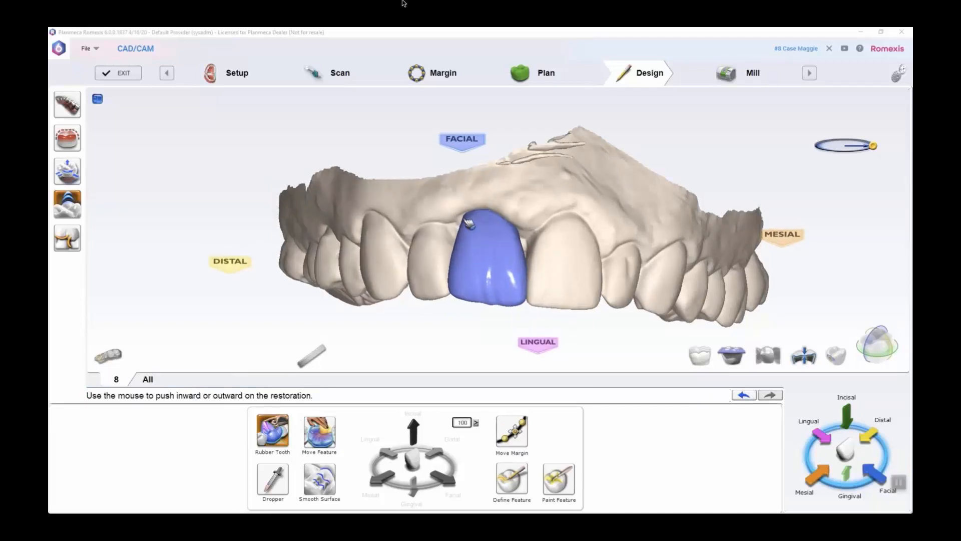
right_drag(467, 220, 520, 230)
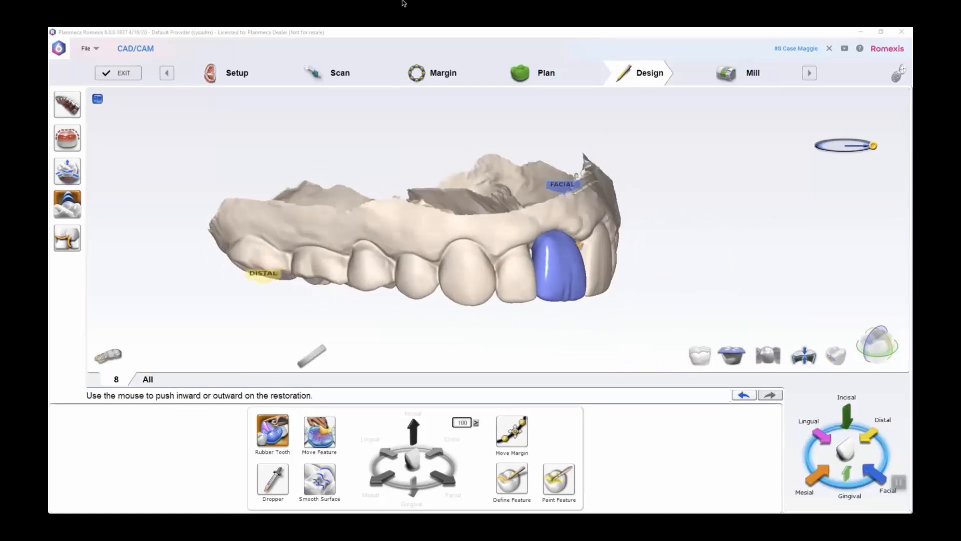
Smooth the crown's facial surface and incisal edge with the Smooth Surface tool, checking the contour from the facial and incisal sides
scroll(578, 244, up, 4)
drag(593, 246, 594, 240)
right_drag(708, 264, 561, 271)
click(307, 493)
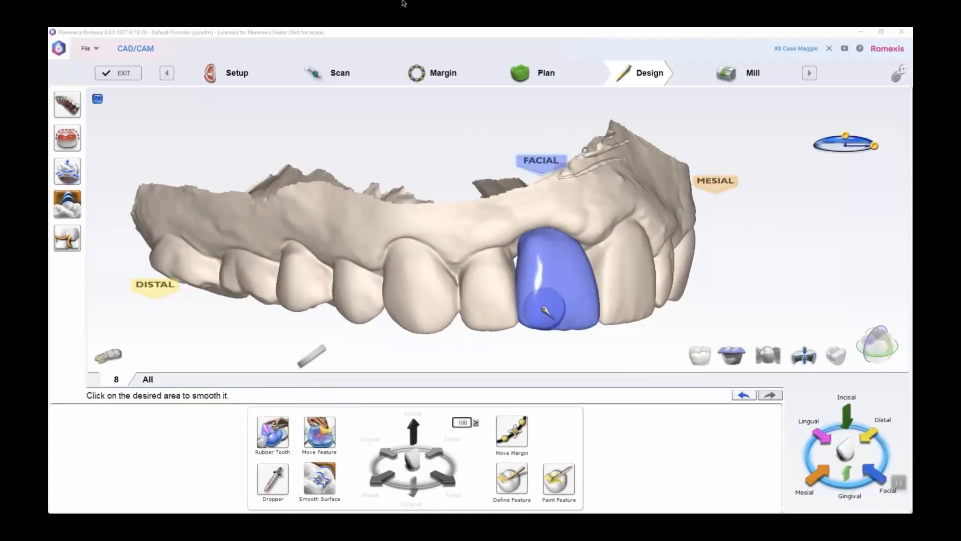
right_drag(600, 320, 579, 188)
right_drag(621, 306, 614, 260)
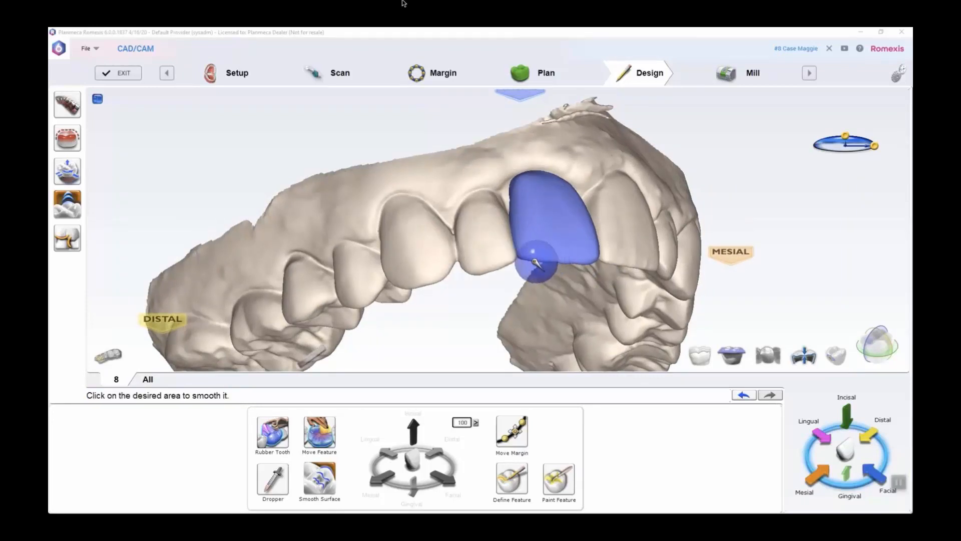
mouse_move(644, 279)
right_down()
mouse_move(530, 172)
mouse_move(534, 281)
mouse_move(525, 331)
mouse_move(515, 247)
mouse_move(534, 208)
mouse_move(484, 360)
right_up()
right_drag(565, 265, 560, 298)
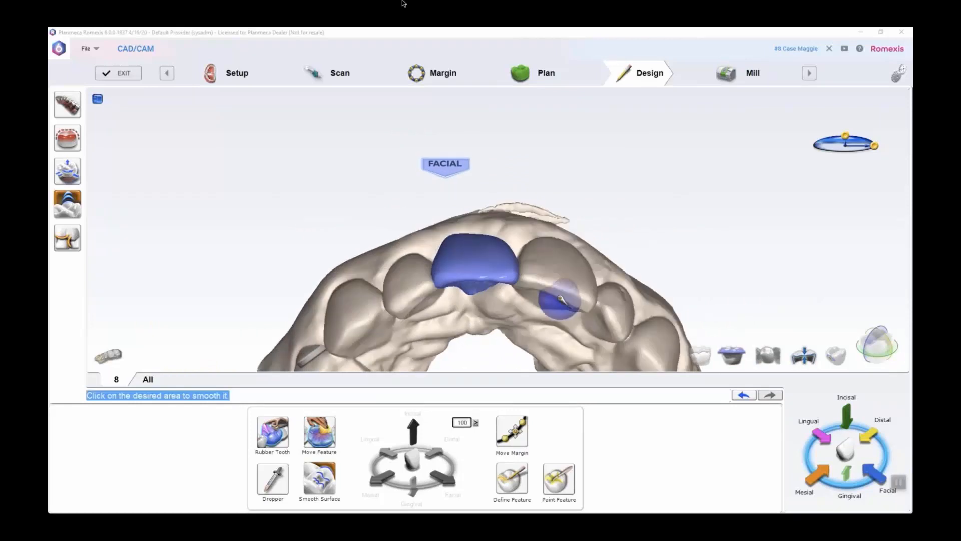
Show the opposing arch and examine the crown's thickness and relation to the lower teeth in a cross-section slice
mouse_move(380, 229)
right_down()
mouse_move(451, 273)
mouse_move(586, 304)
mouse_move(516, 277)
mouse_move(524, 193)
mouse_move(557, 208)
mouse_move(576, 310)
mouse_move(542, 235)
mouse_move(632, 184)
mouse_move(621, 197)
mouse_move(634, 263)
mouse_move(412, 182)
mouse_move(404, 189)
mouse_move(416, 165)
mouse_move(425, 178)
mouse_move(650, 165)
mouse_move(481, 150)
mouse_move(285, 163)
mouse_move(361, 181)
mouse_move(474, 186)
mouse_move(438, 184)
right_up()
key(c)
key(c)
click(739, 354)
mouse_move(553, 246)
right_down()
mouse_move(543, 198)
mouse_move(487, 155)
mouse_move(527, 102)
right_up()
right_drag(520, 224, 736, 299)
click(877, 345)
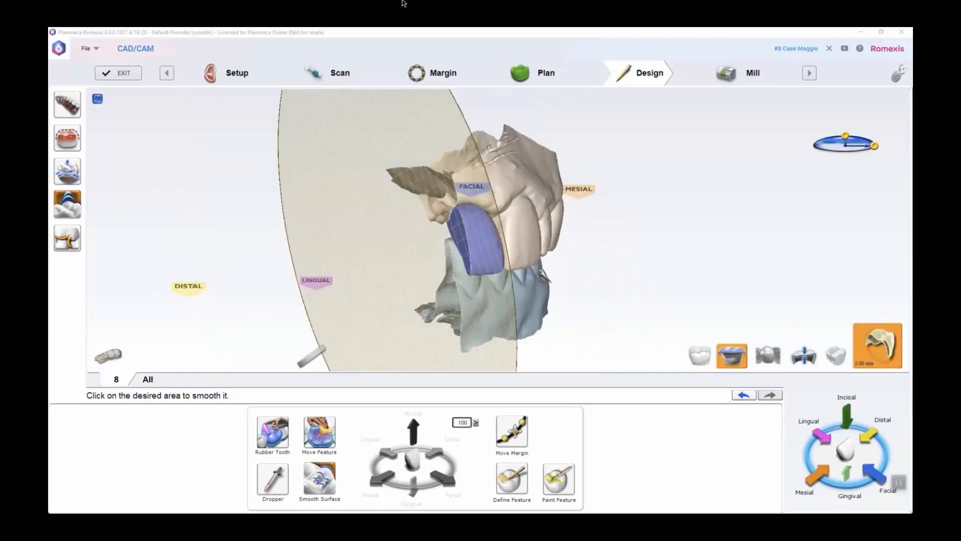
right_drag(586, 242, 463, 259)
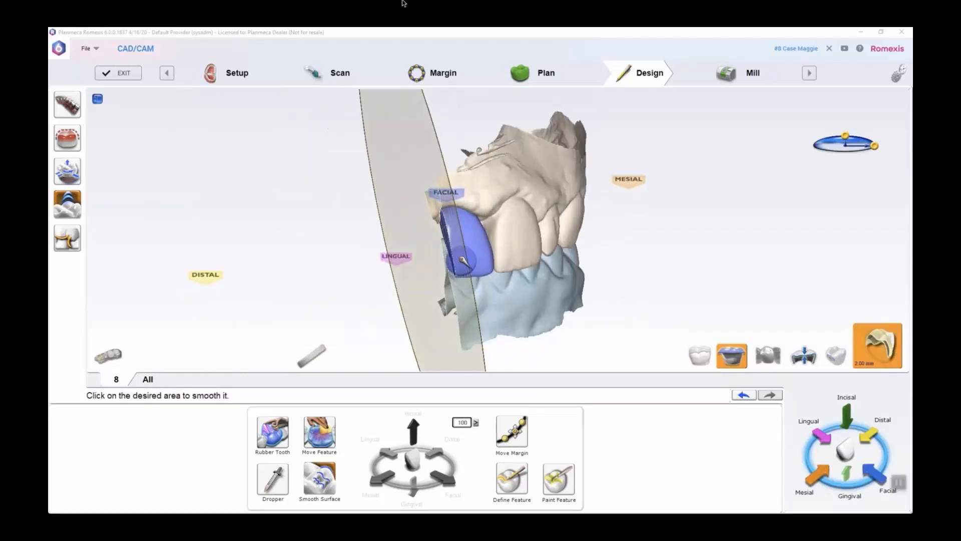
drag(464, 251, 477, 251)
right_drag(435, 261, 560, 307)
Adjust the crown's lingual surface with Rubber Tooth in the cross-section, then turn off the slice and hide the opposing arch
click(281, 435)
right_drag(547, 270, 559, 270)
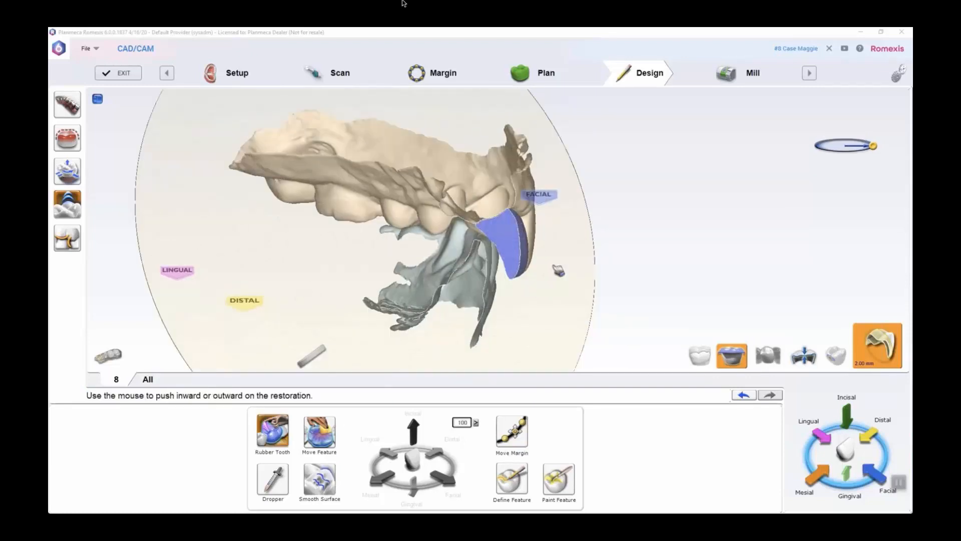
drag(497, 234, 476, 237)
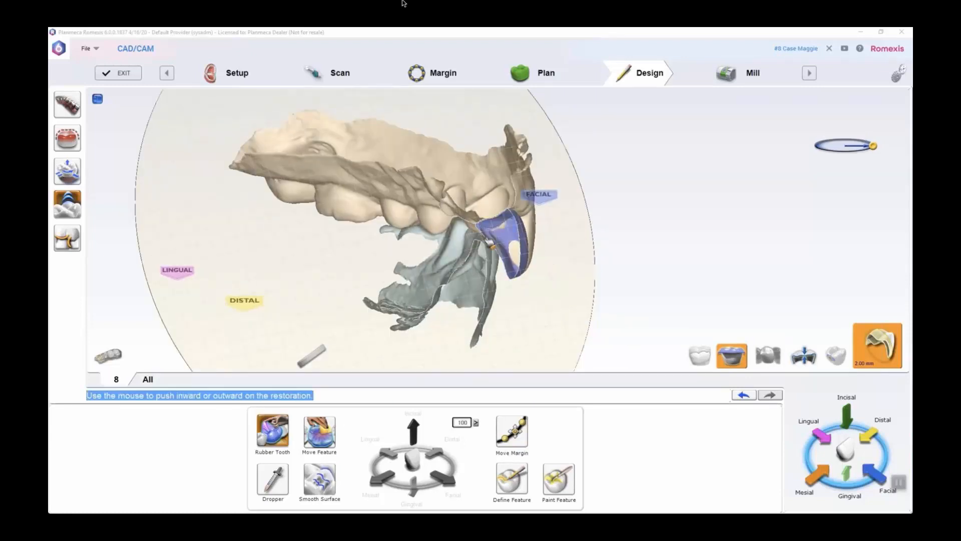
right_drag(602, 241, 546, 241)
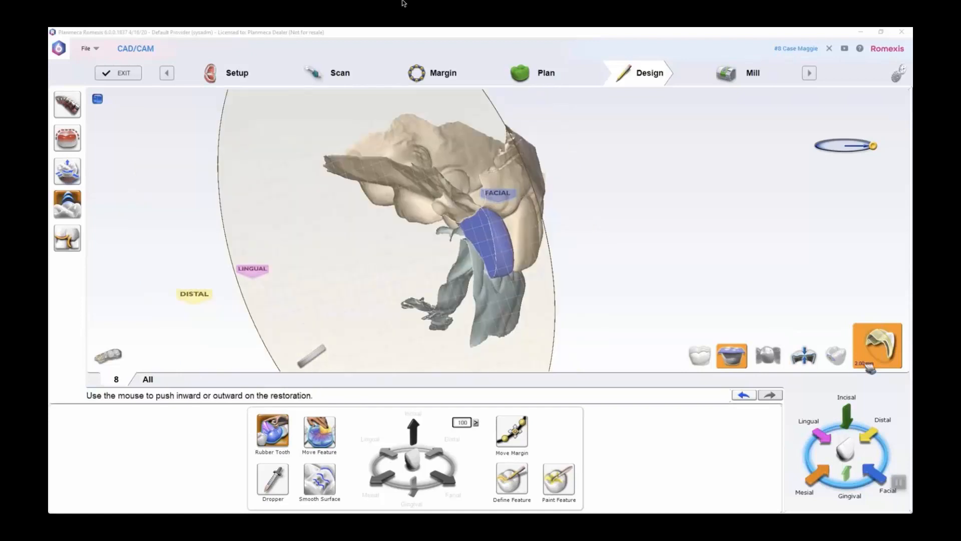
click(871, 365)
right_drag(717, 245, 549, 259)
click(768, 356)
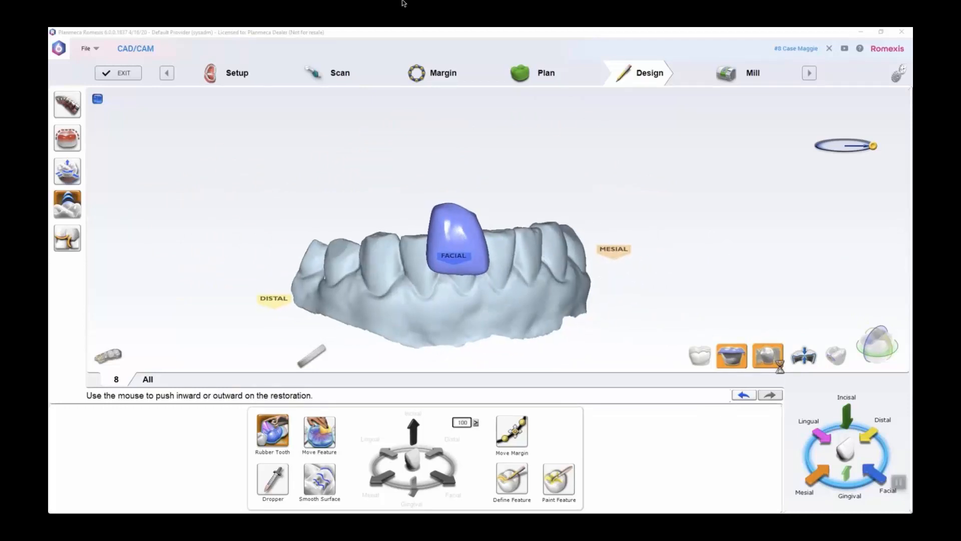
click(768, 356)
click(731, 355)
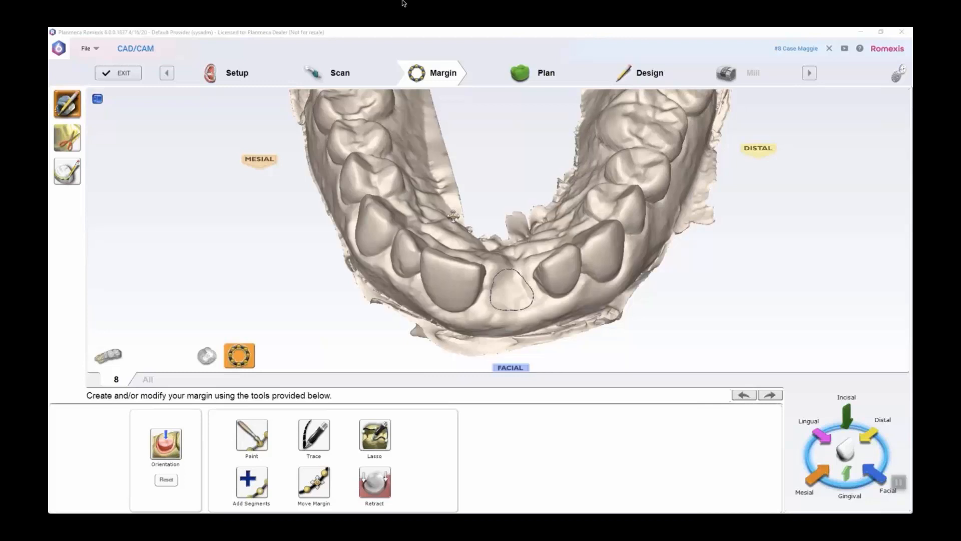
Trace a closed PreOp curve around the adjacent central incisor with the Contralateral option to use it as the source for tooth 8
right_drag(453, 216, 498, 277)
middle_drag(507, 268, 495, 207)
right_drag(495, 206, 546, 264)
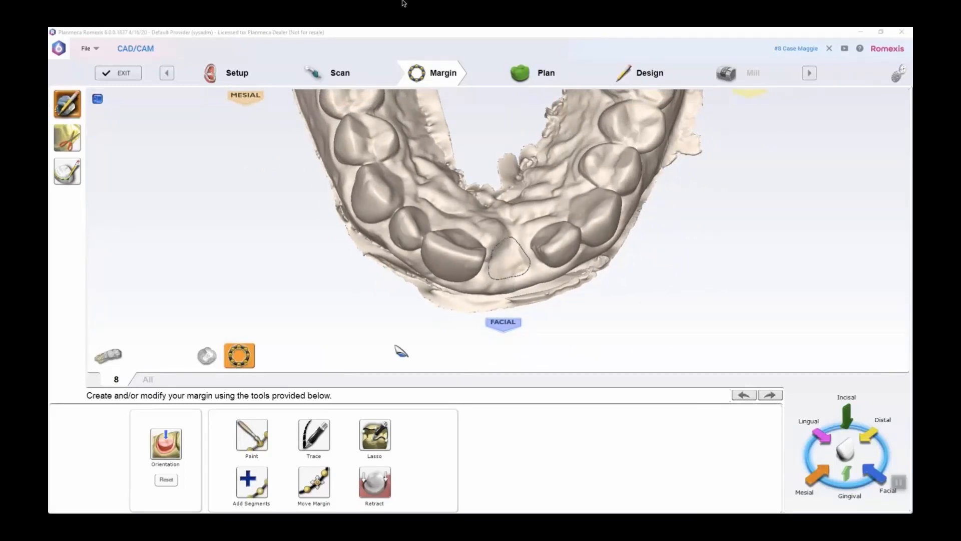
click(70, 171)
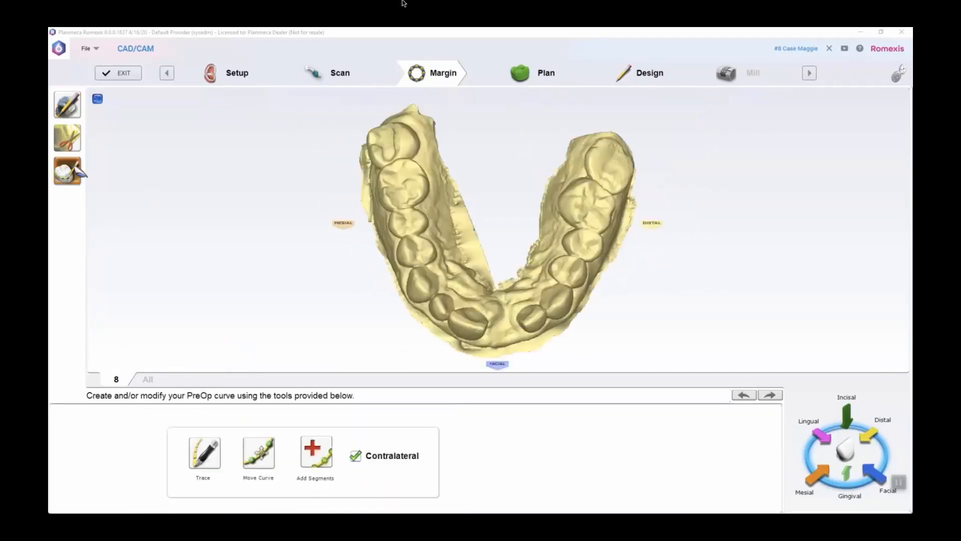
click(204, 452)
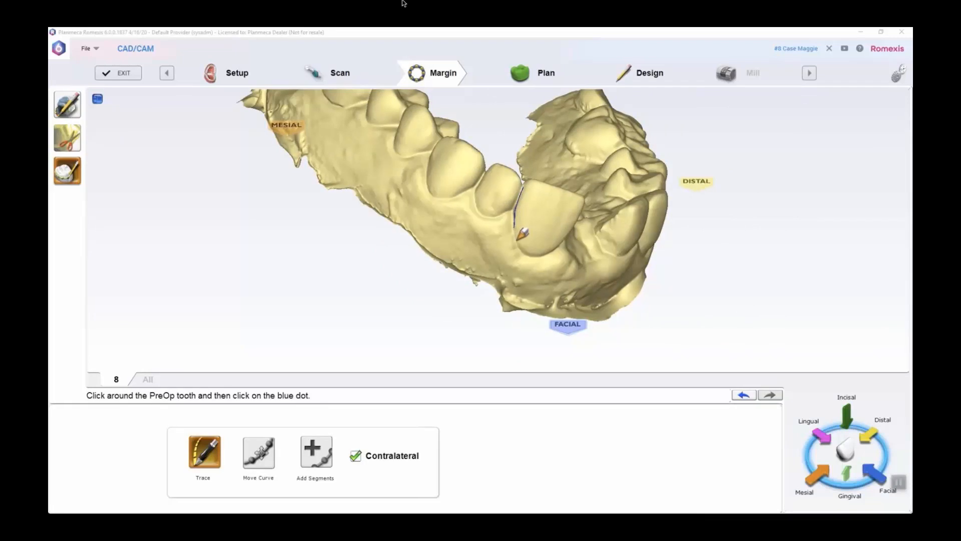
right_drag(554, 256, 156, 233)
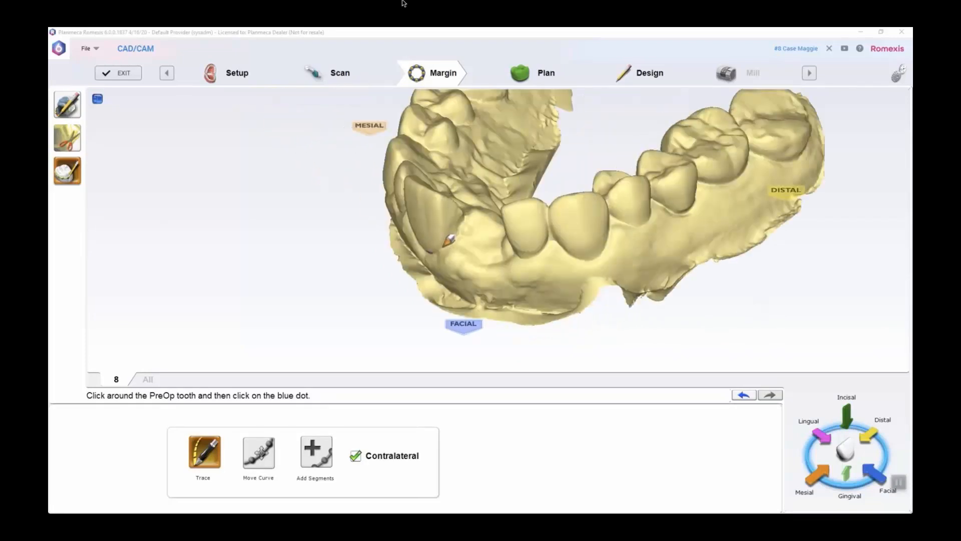
right_drag(464, 218, 461, 260)
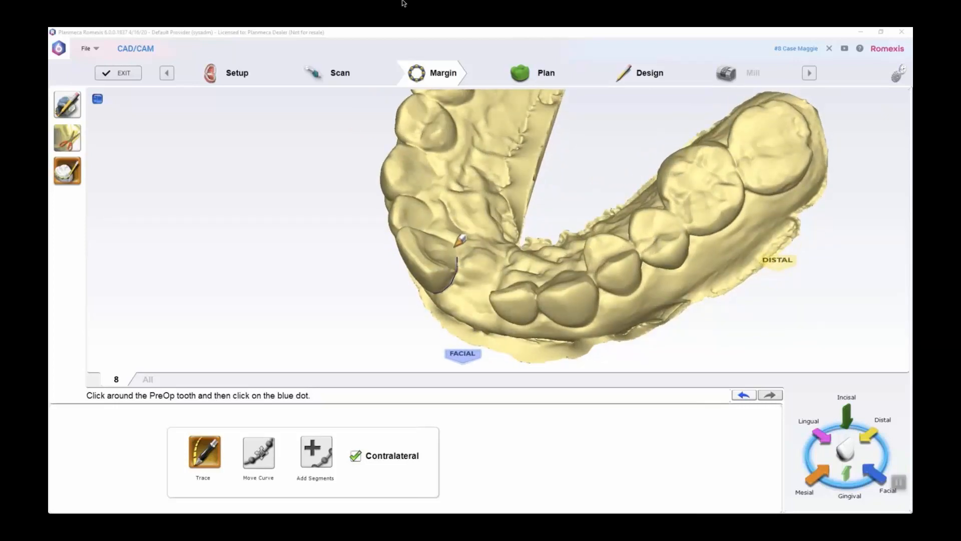
right_drag(463, 248, 477, 271)
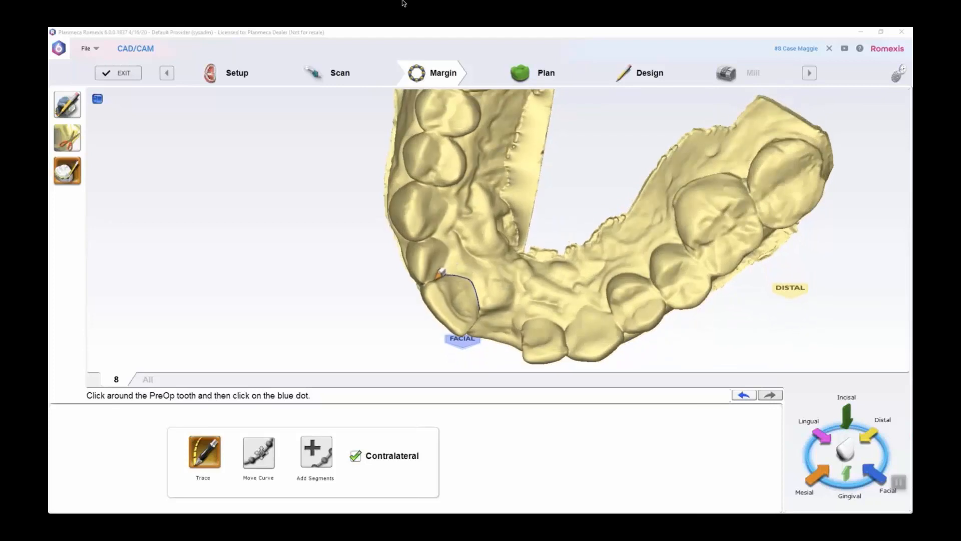
right_drag(440, 273, 571, 248)
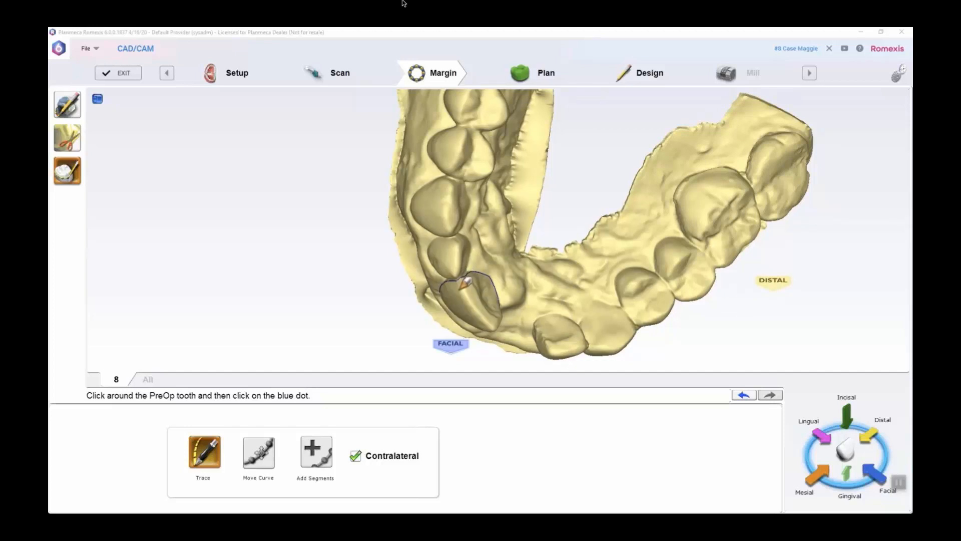
scroll(465, 283, up, 3)
click(420, 325)
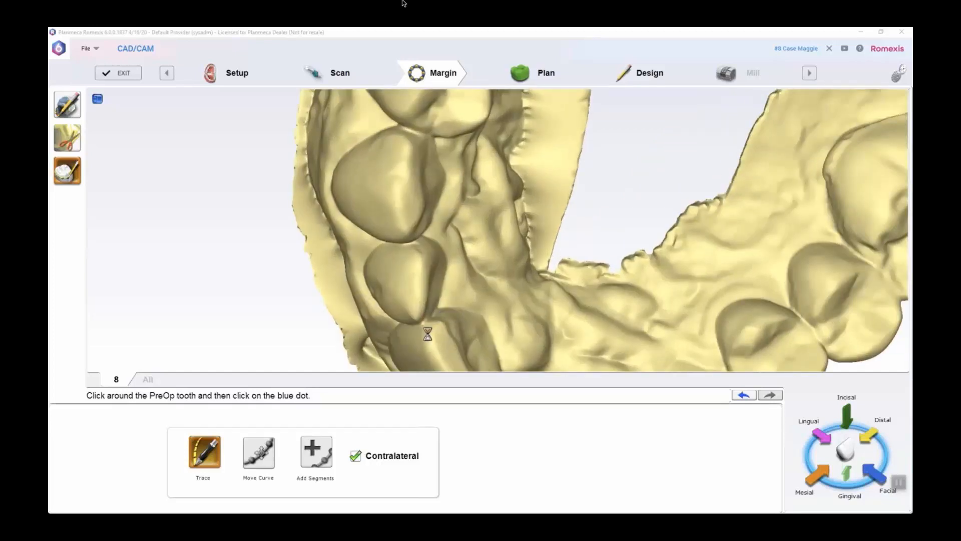
right_drag(520, 307, 601, 90)
right_drag(605, 200, 452, 229)
Open the Plan stage and move the mirrored tooth 8 proposal gingivally to level its incisal edge with the neighbouring central incisor
click(543, 71)
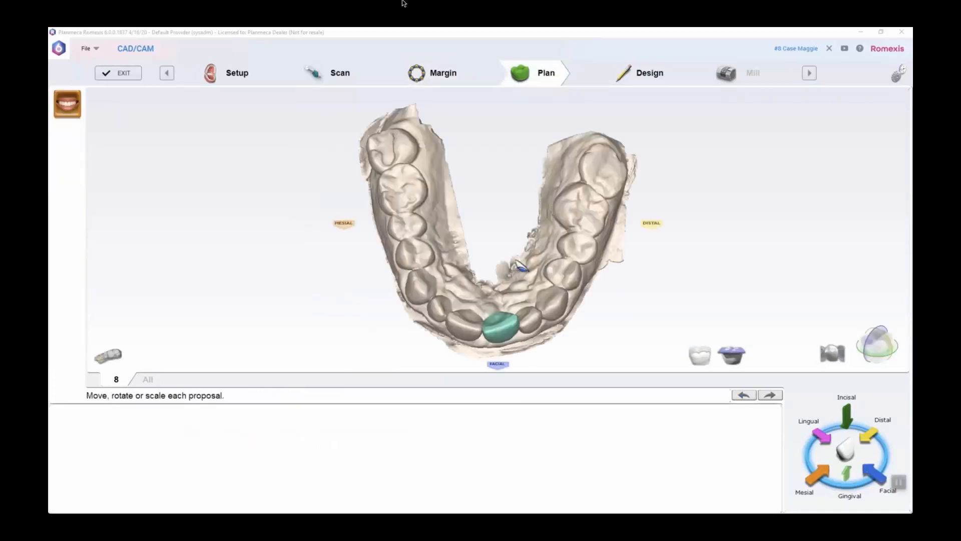
right_drag(559, 286, 539, 217)
click(170, 450)
drag(491, 250, 482, 247)
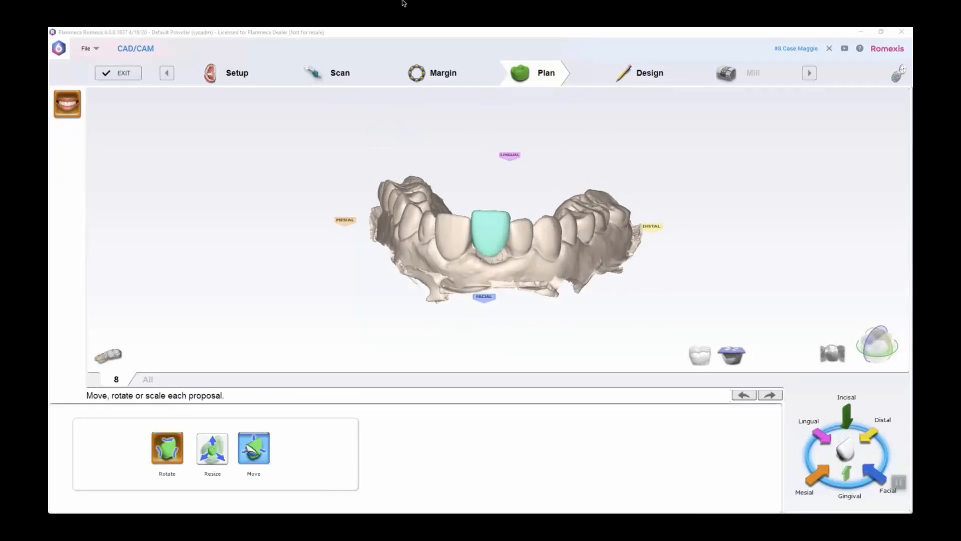
click(254, 448)
drag(492, 225, 491, 233)
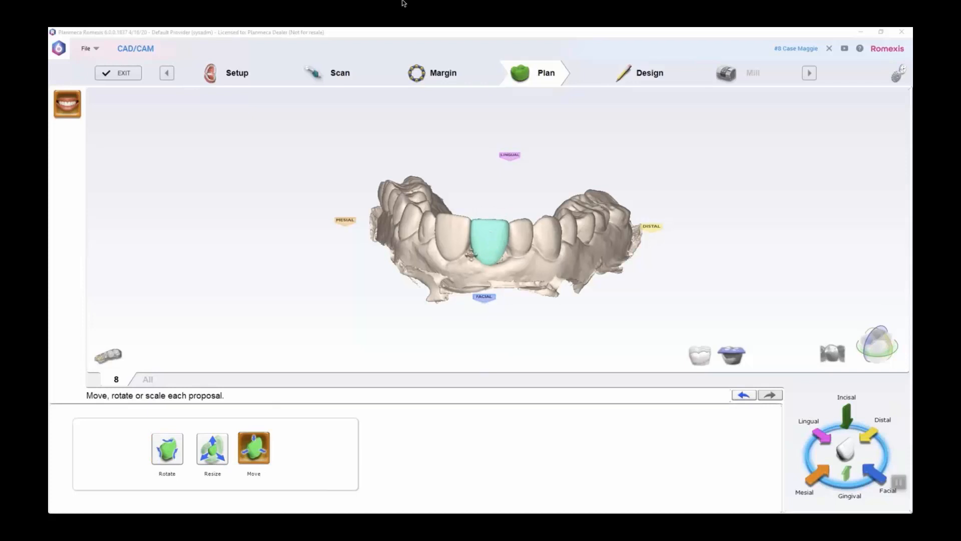
Fine-tune the mirrored proposal's position from the incisal view so it follows the arch between the adjacent incisors
right_drag(490, 238, 508, 305)
right_drag(402, 193, 403, 334)
mouse_move(441, 203)
right_down()
mouse_move(459, 284)
mouse_move(546, 340)
right_up()
drag(523, 333, 524, 332)
mouse_move(432, 275)
right_down()
mouse_move(802, 217)
mouse_move(507, 304)
right_up()
right_drag(399, 232, 449, 155)
right_drag(426, 99, 372, 208)
middle_drag(500, 177, 481, 327)
scroll(477, 316, up, 4)
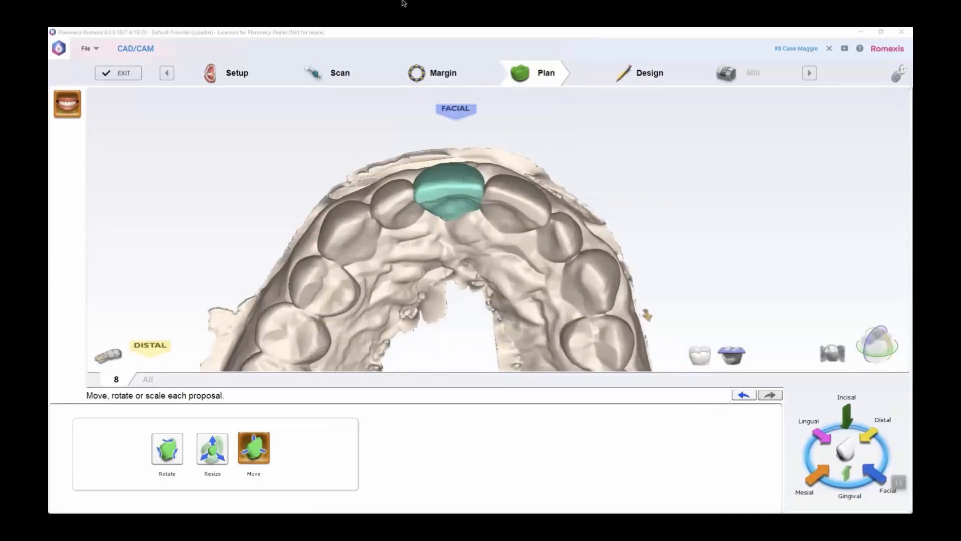
right_drag(647, 315, 532, 229)
mouse_move(407, 227)
right_down()
mouse_move(419, 229)
mouse_move(399, 258)
right_up()
right_drag(456, 221, 430, 224)
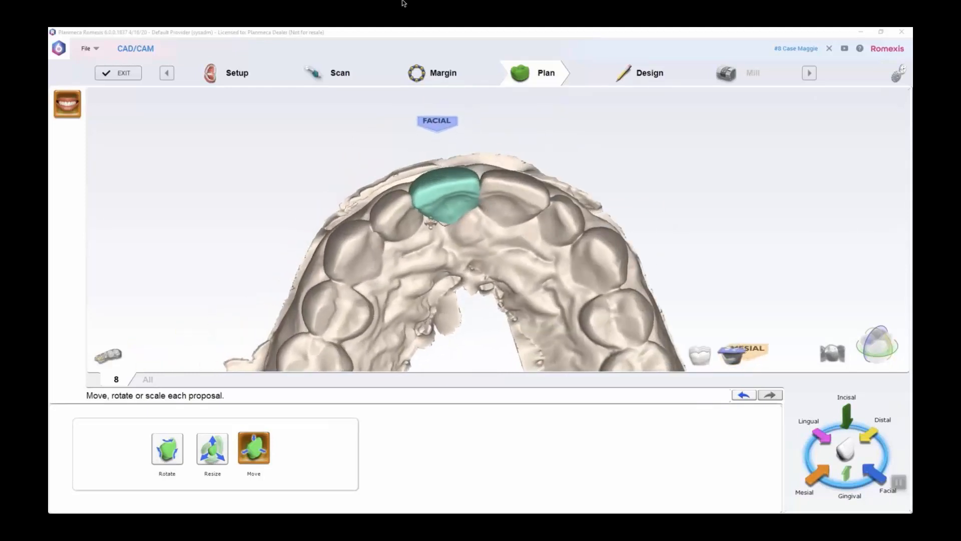
drag(439, 191, 440, 189)
right_drag(552, 181, 557, 263)
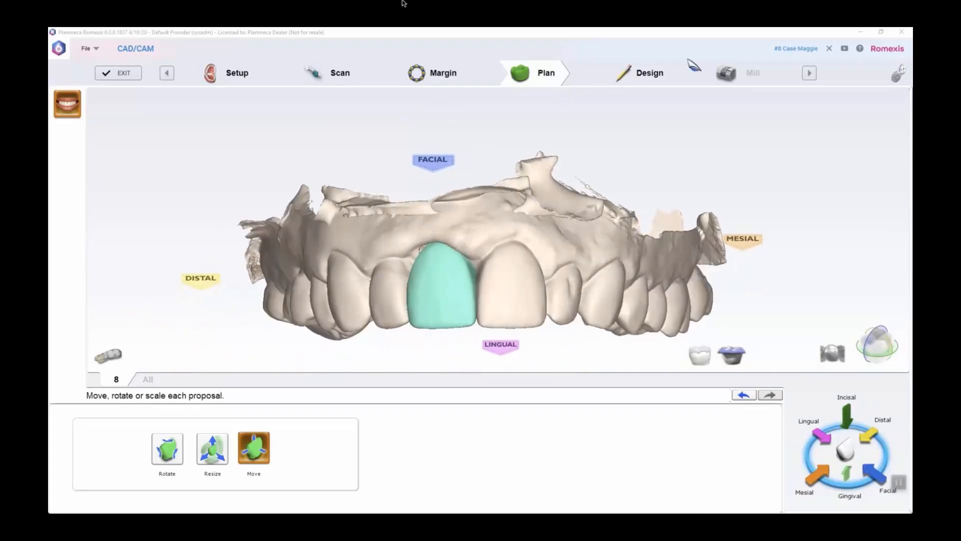
Open the Design stage and generate the tooth 8 crown from the PreOp library
click(650, 75)
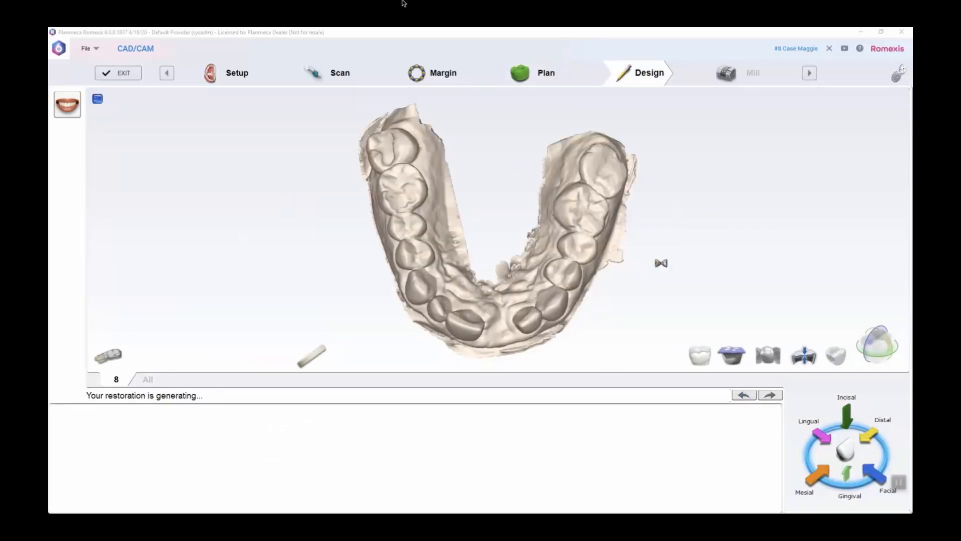
right_drag(490, 164, 587, 250)
drag(493, 335, 492, 331)
right_drag(466, 342, 477, 217)
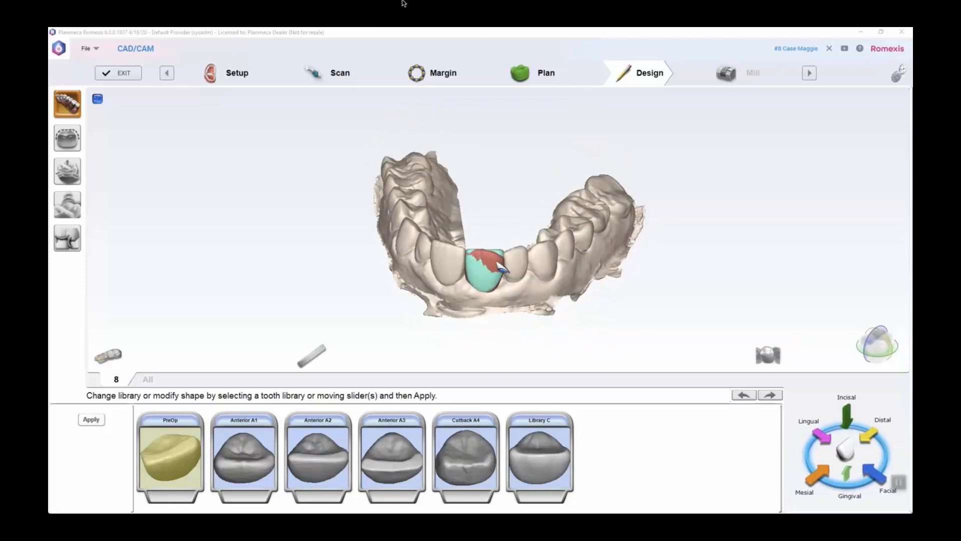
click(92, 420)
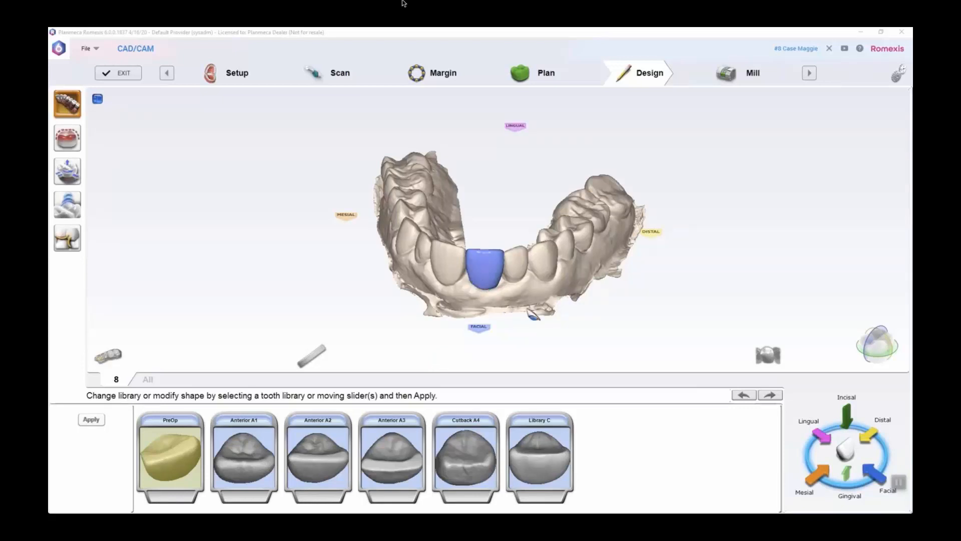
Refine the mirrored crown's facial surface near the gumline with the Rubber Tooth tool
scroll(540, 315, up, 3)
right_drag(762, 275, 625, 210)
right_drag(818, 285, 462, 225)
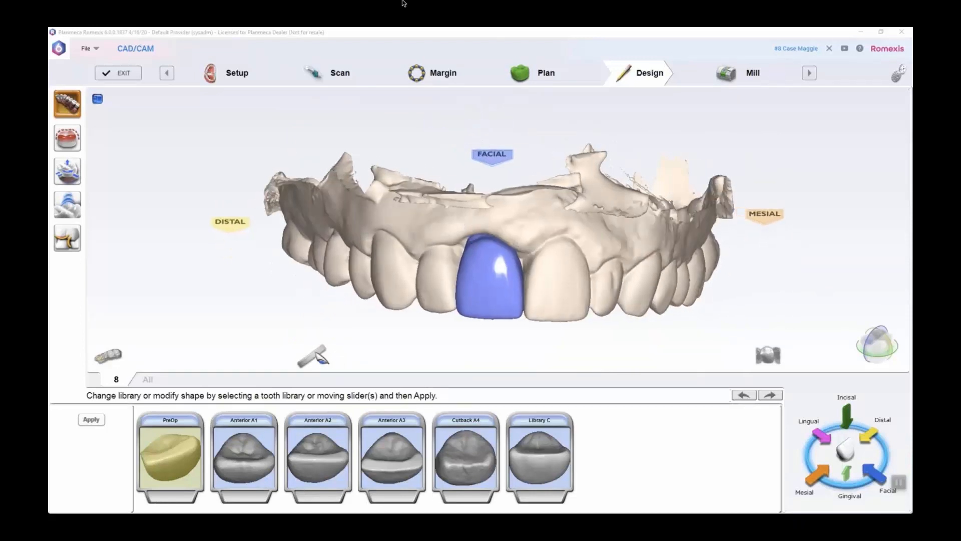
click(67, 204)
click(272, 432)
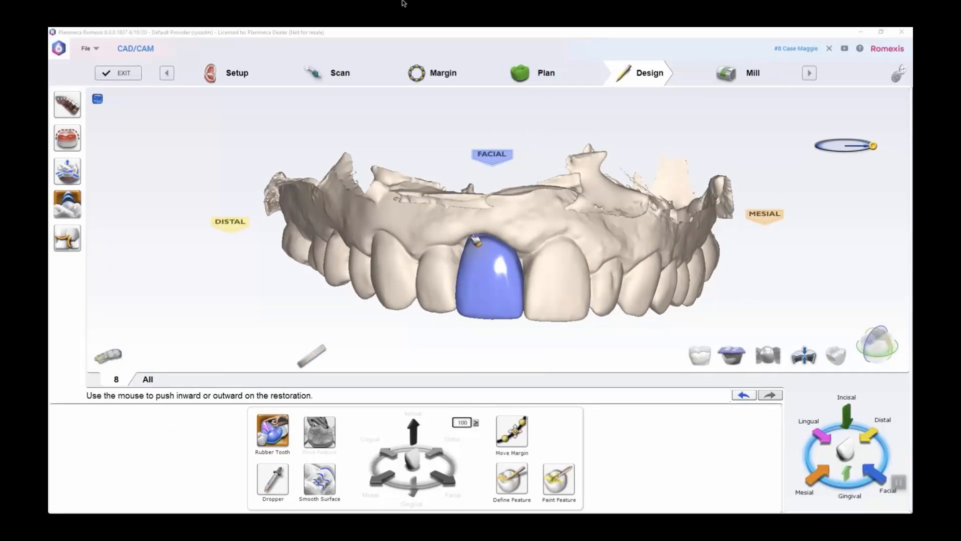
right_drag(471, 247, 409, 157)
Show the opposing arch with the mirrored crown and turn on the cross-section slice
click(738, 357)
right_drag(515, 214, 524, 284)
click(877, 346)
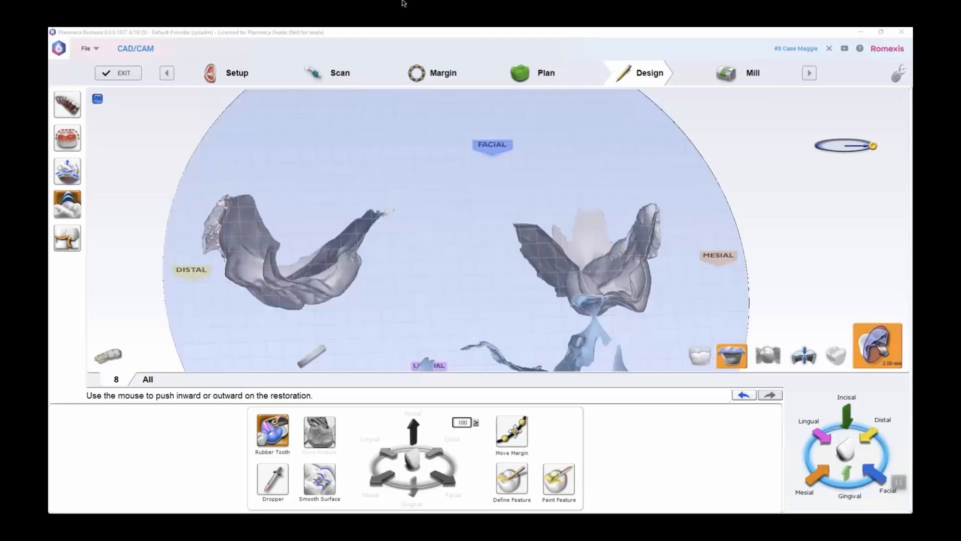
Examine the cross-section of the tooth 8 crown against the opposing arch from the facial, distal and mesial sides
drag(514, 229, 503, 230)
right_drag(502, 229, 653, 251)
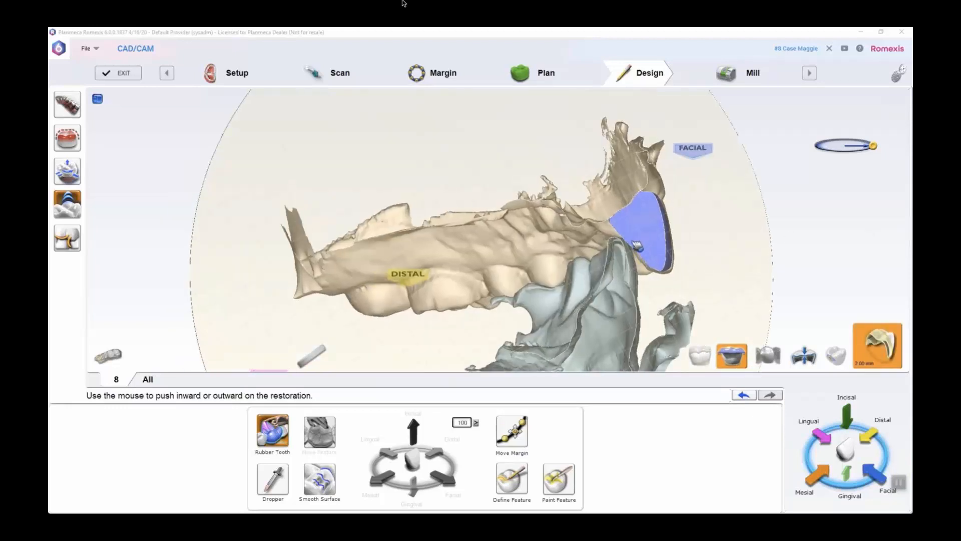
right_drag(725, 266, 312, 253)
mouse_move(543, 241)
mouse_down()
mouse_move(569, 241)
mouse_move(560, 248)
mouse_up()
right_drag(560, 248, 399, 237)
drag(492, 227, 450, 232)
right_drag(450, 231, 754, 290)
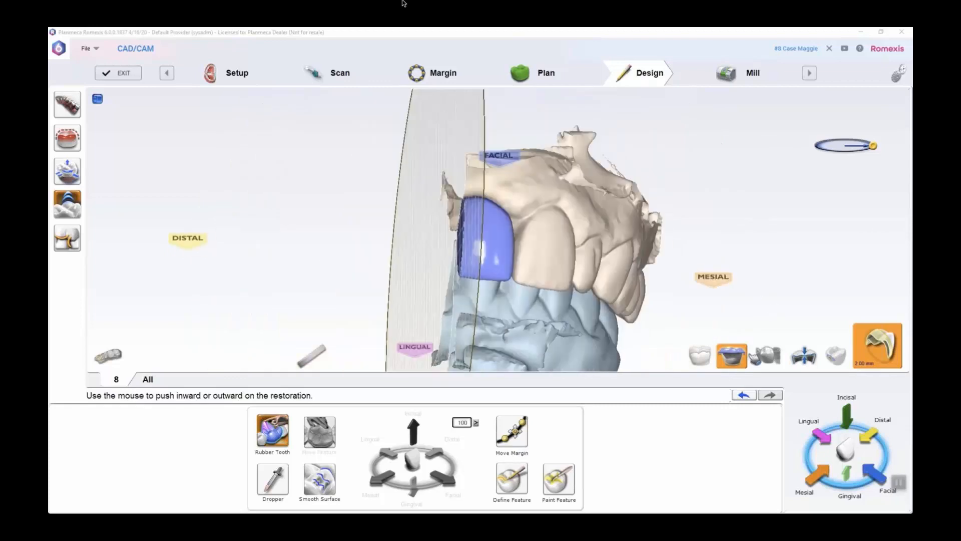
Turn off the cross-section slice and hide the opposing arch, leaving the crown shown within the upper arch
click(885, 355)
click(885, 354)
click(726, 352)
click(726, 353)
right_drag(500, 223, 554, 207)
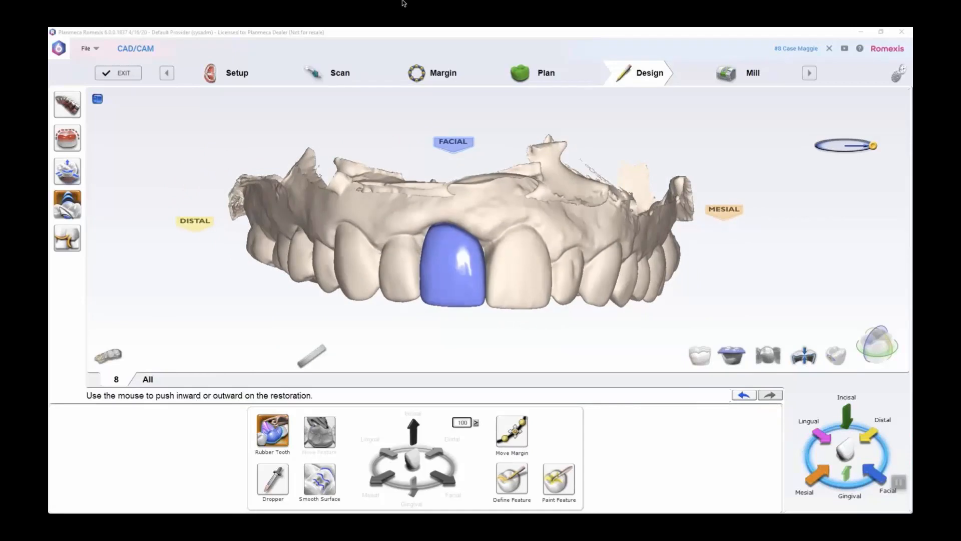
Adjust the crown's size along the incisal direction with the Expand controls at an increment of 100
click(67, 170)
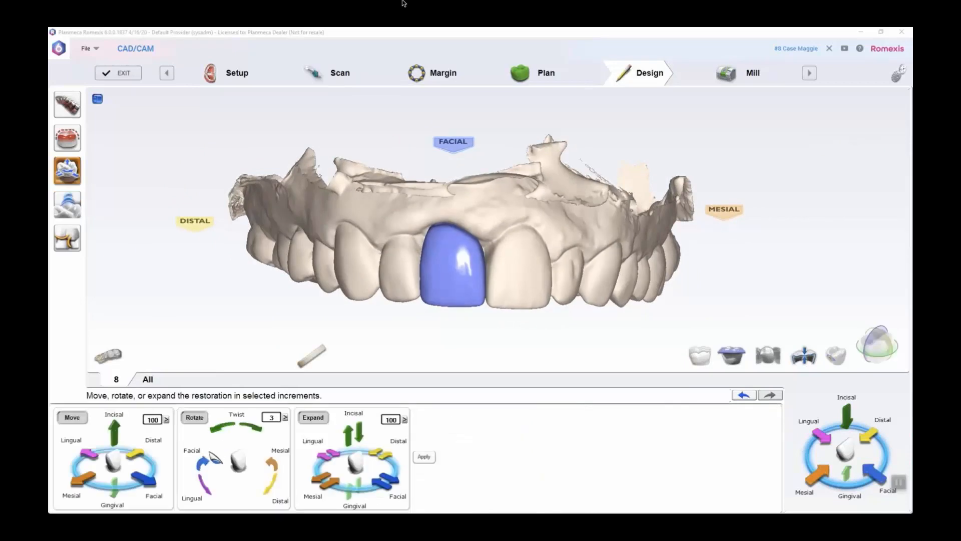
click(360, 437)
click(348, 433)
mouse_move(623, 266)
mouse_down()
mouse_move(633, 242)
mouse_move(609, 256)
mouse_up()
key(c)
drag(540, 270, 512, 270)
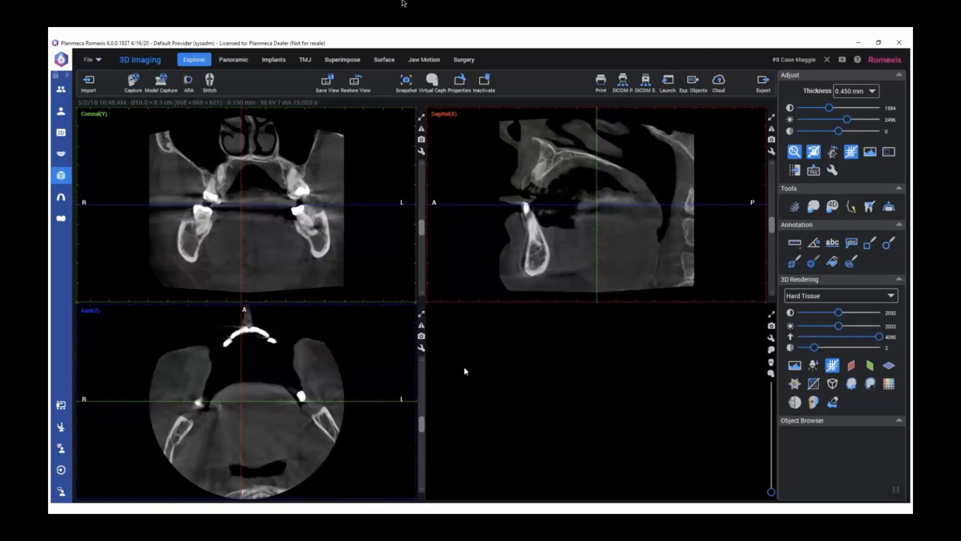
Open the CBCT volume in the Implants module and set its contrast to 1904 and brightness to 2448
click(273, 61)
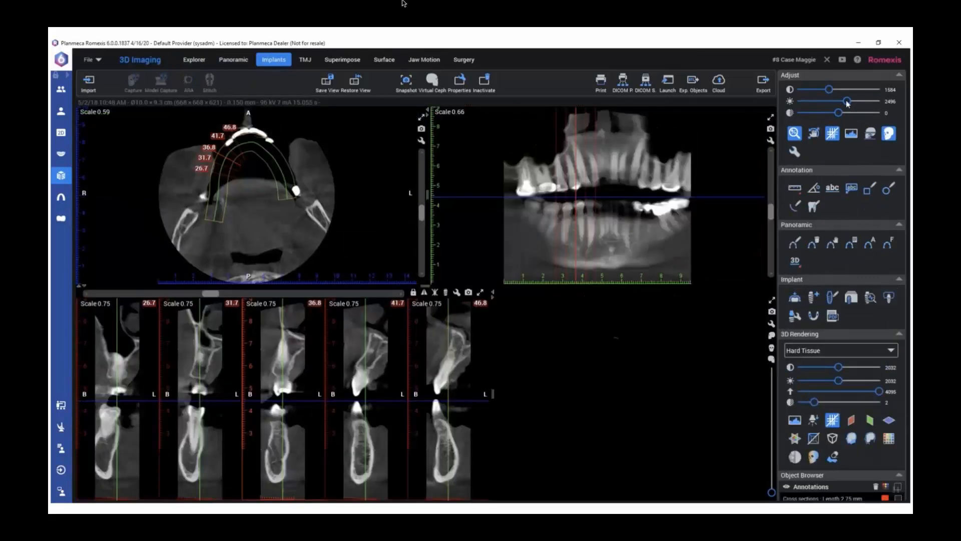
drag(844, 104, 847, 104)
click(843, 91)
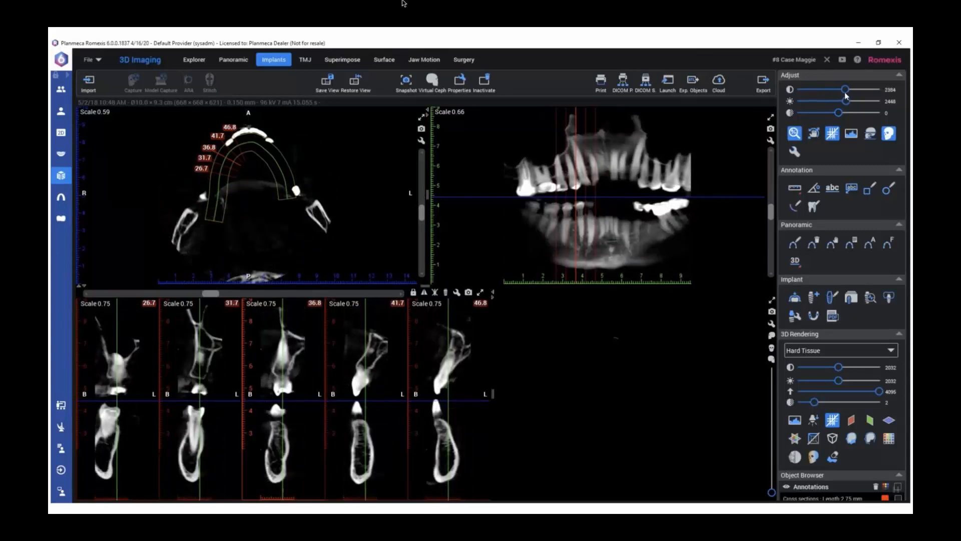
drag(844, 93, 838, 95)
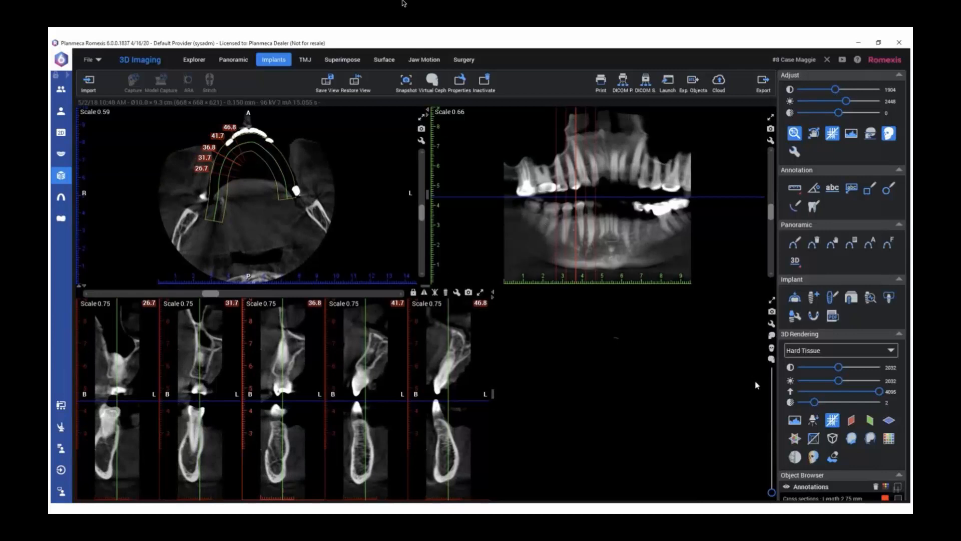
Delete all existing cross-section length annotations from the volume
click(899, 489)
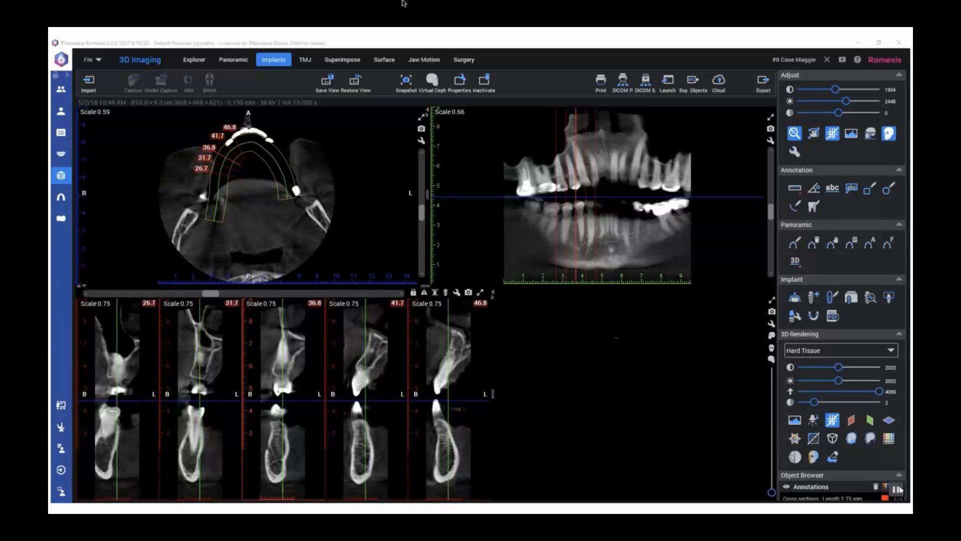
scroll(851, 416, down, 1)
scroll(854, 402, down, 2)
click(898, 491)
click(876, 456)
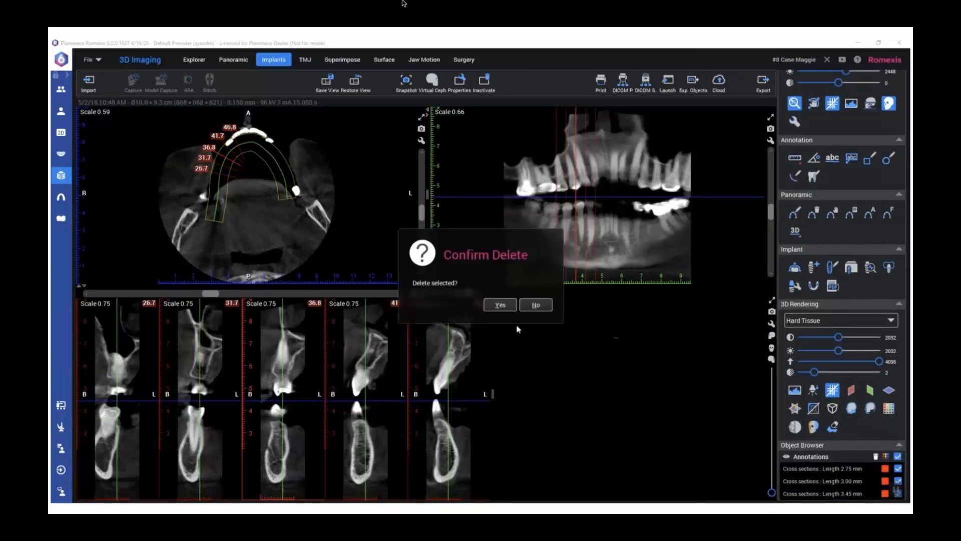
click(503, 305)
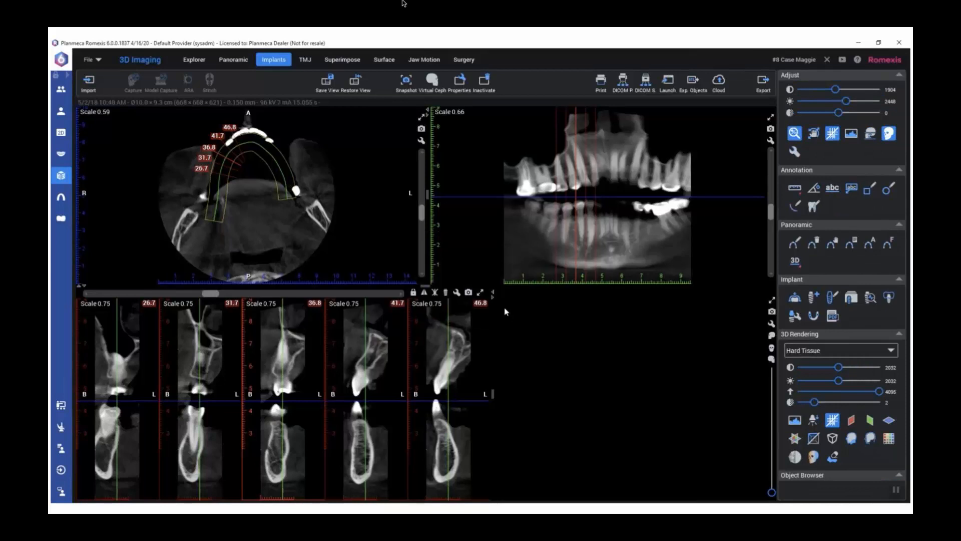
Draw a new panoramic curve through the upper teeth on an axial slice at root level, from the right molars to the left molars
click(199, 59)
click(269, 60)
drag(423, 214, 425, 199)
click(794, 243)
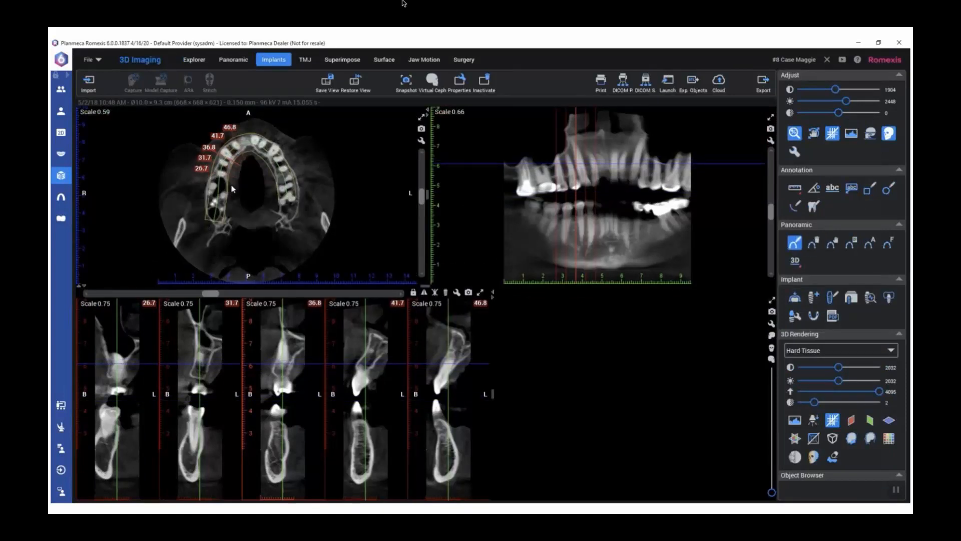
click(218, 224)
click(216, 204)
click(217, 188)
click(219, 170)
click(223, 155)
click(235, 144)
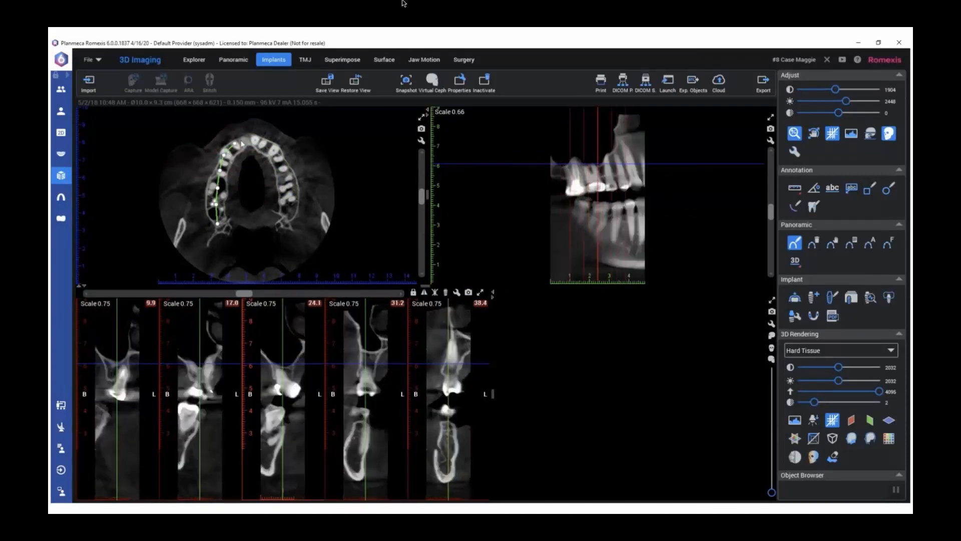
click(255, 138)
click(262, 144)
click(275, 149)
click(282, 160)
click(286, 174)
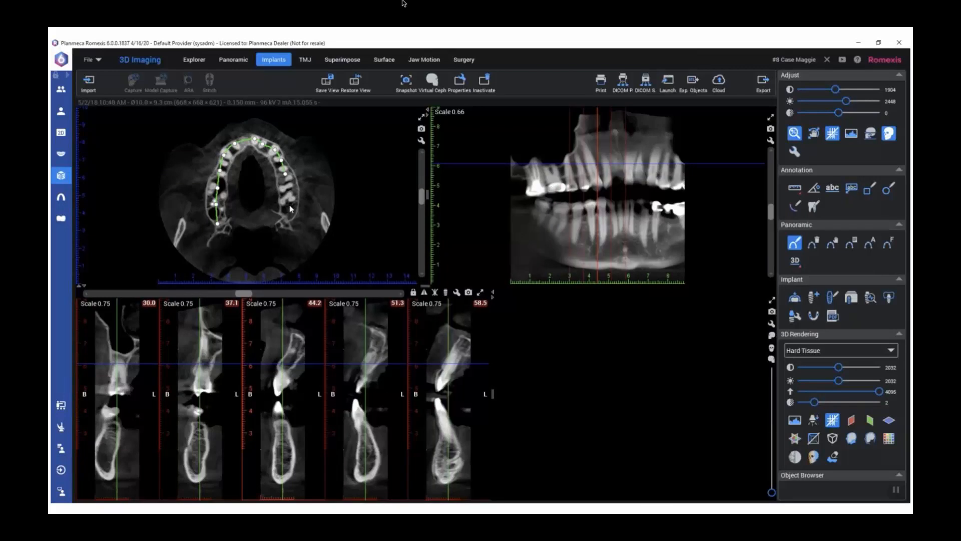
click(288, 189)
click(288, 203)
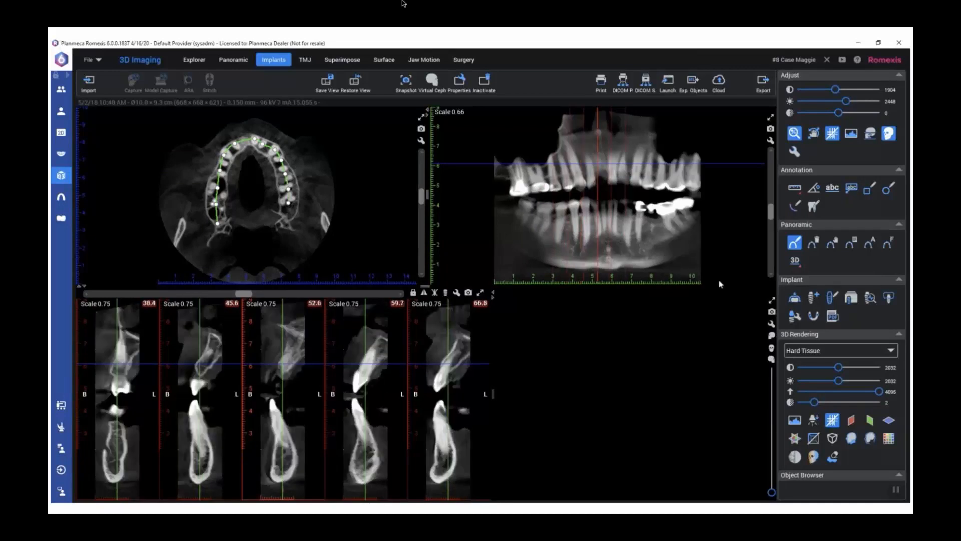
Start fitting a surface model to the volume and load the Prep scan
click(795, 297)
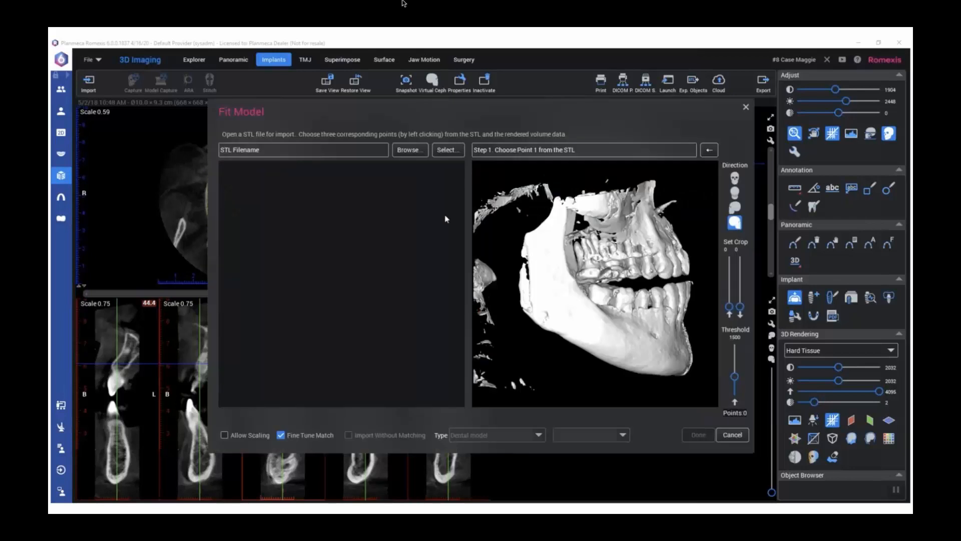
click(449, 150)
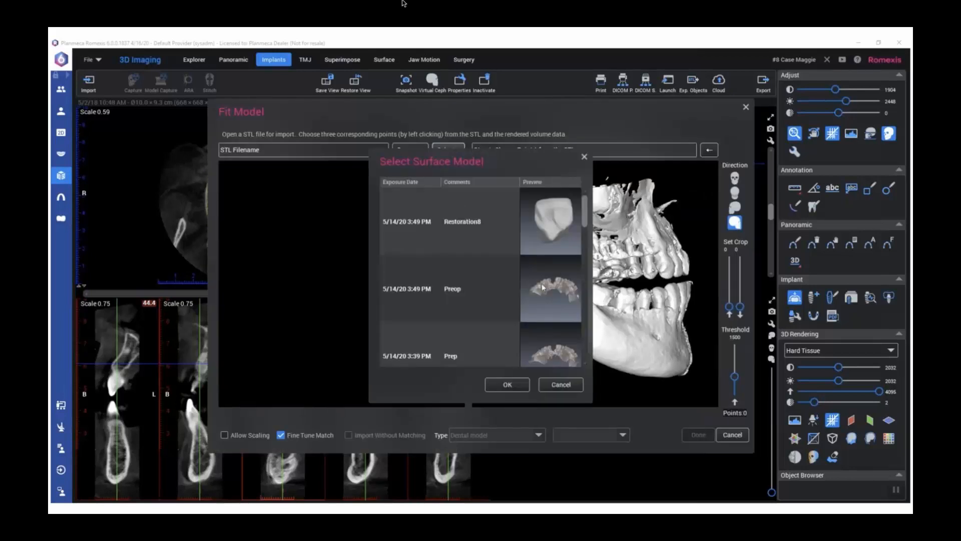
click(554, 338)
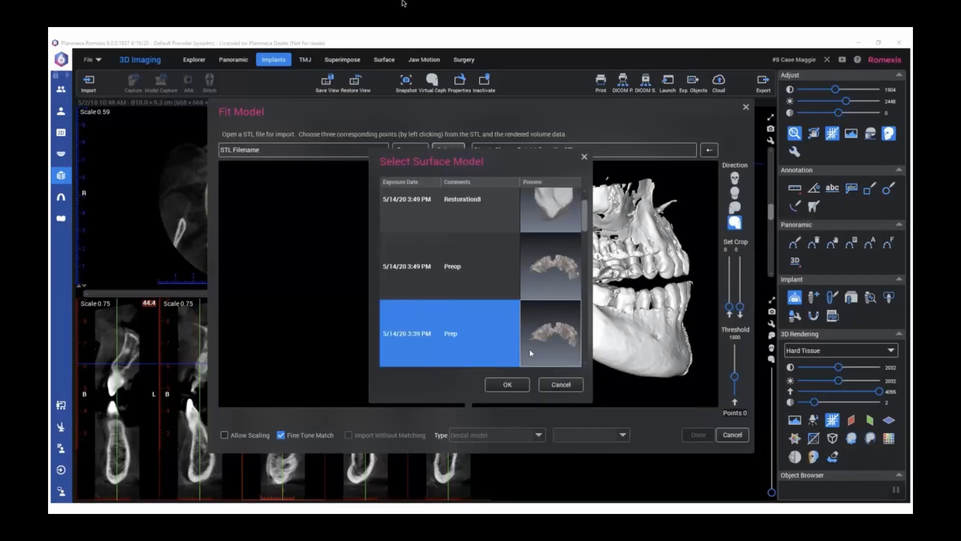
click(507, 385)
Set the rendered volume's threshold to 2011 and its lower crop to 328 to isolate the upper teeth
drag(326, 314, 458, 283)
drag(671, 257, 671, 310)
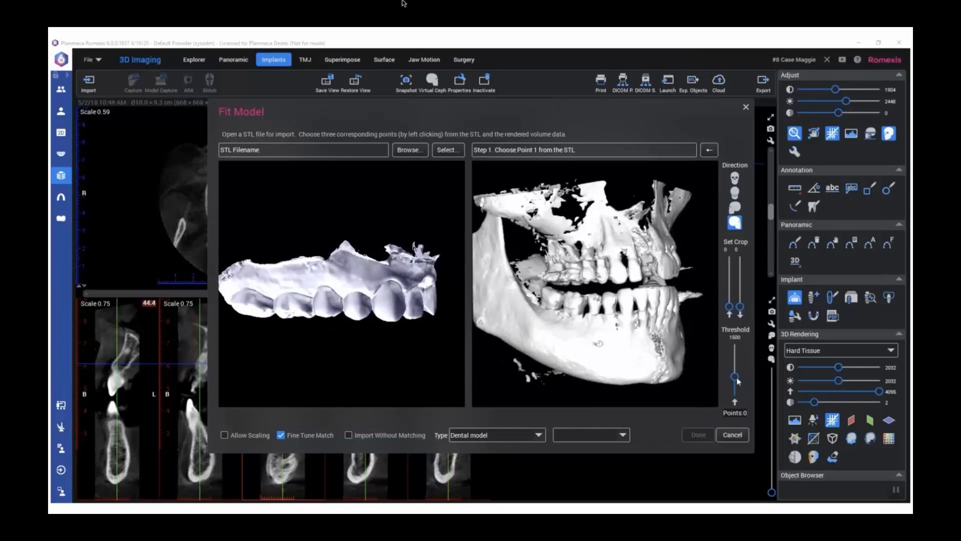
drag(738, 379, 736, 370)
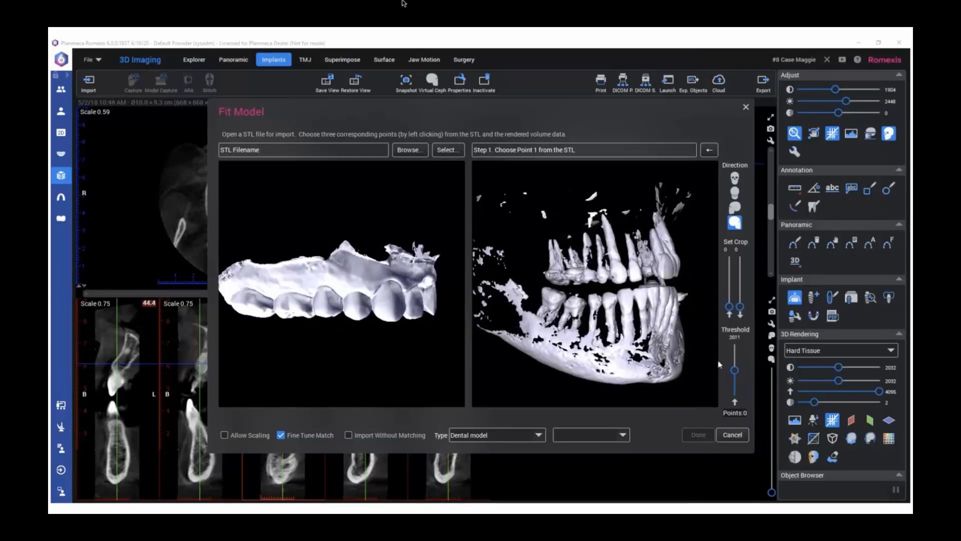
drag(657, 305, 731, 288)
drag(731, 285, 732, 282)
drag(676, 312, 627, 262)
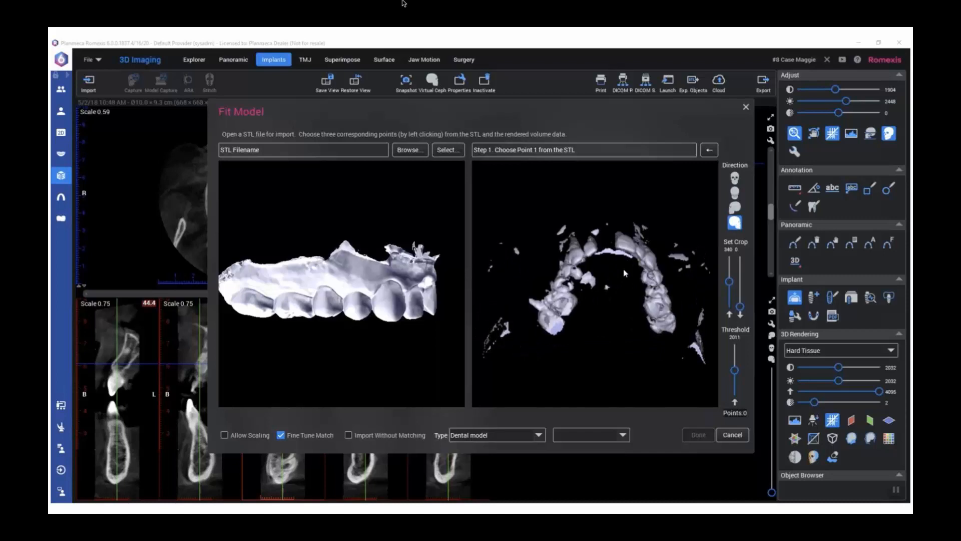
drag(730, 284, 730, 284)
Place matching point 1 on the same right premolar cusp in the Prep scan and the volume
drag(570, 253, 562, 270)
scroll(559, 309, up, 5)
drag(380, 291, 394, 270)
drag(530, 277, 616, 259)
mouse_move(382, 281)
mouse_down()
mouse_move(373, 265)
mouse_move(360, 268)
mouse_up()
click(368, 276)
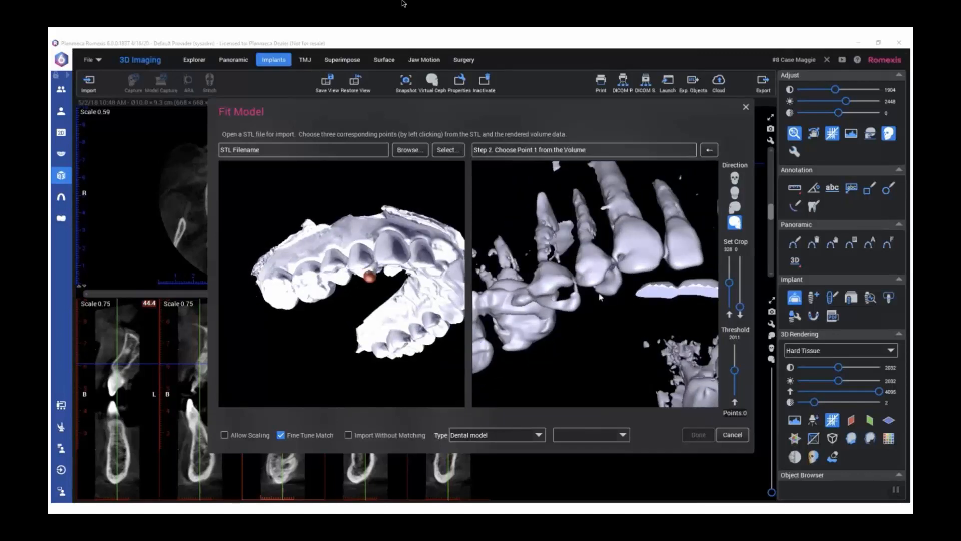
click(610, 292)
Place matching point 2 on the incisal edge of the left central incisor in the Prep scan and the volume
drag(655, 261, 576, 281)
drag(418, 268, 399, 285)
click(399, 273)
drag(660, 283, 575, 288)
click(650, 286)
Place matching point 3 on the same left premolar cusp in the Prep scan and the volume
drag(390, 253, 300, 261)
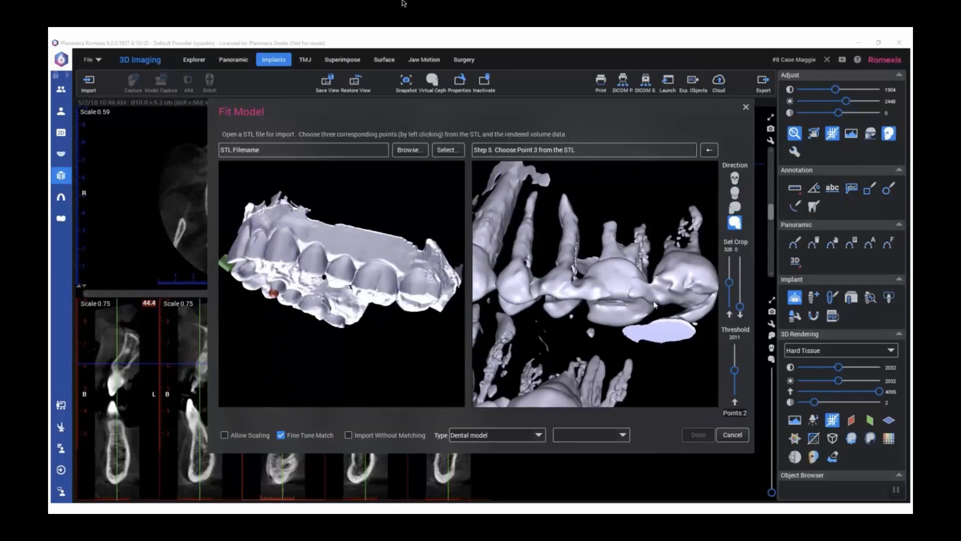
drag(656, 302, 654, 307)
drag(338, 293, 352, 275)
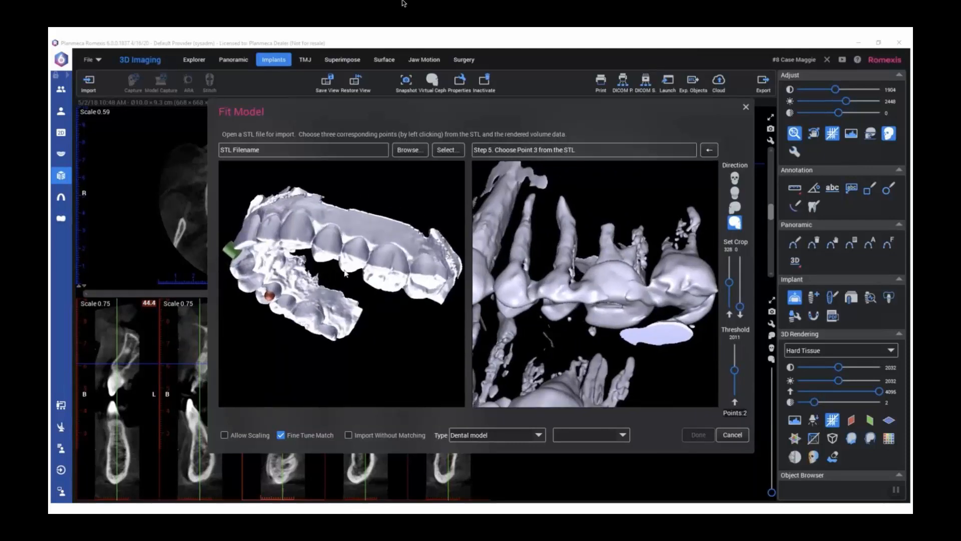
click(345, 272)
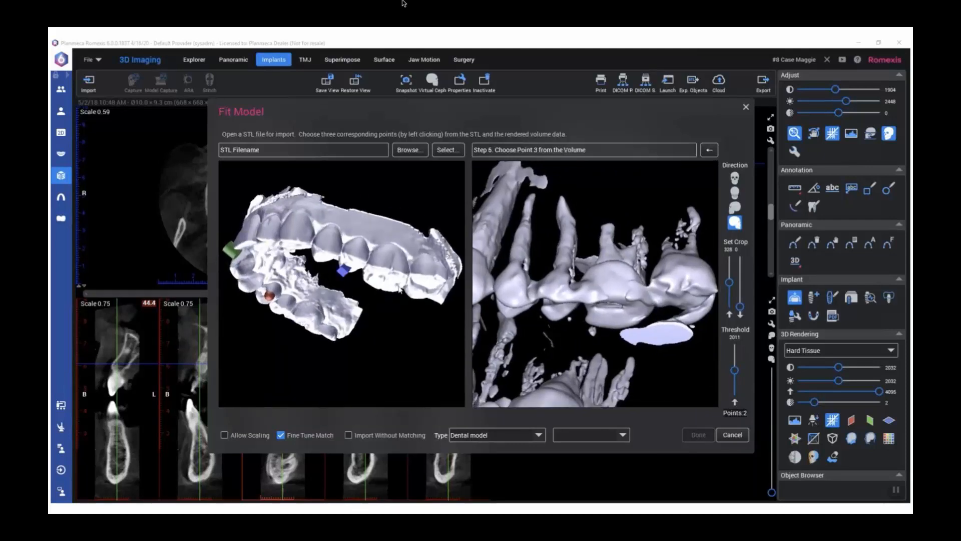
click(556, 322)
Run the fine-tuned match of the Prep scan, check its alignment on the teeth, and accept the automatic match
scroll(567, 303, down, 4)
drag(568, 303, 591, 321)
drag(526, 306, 669, 319)
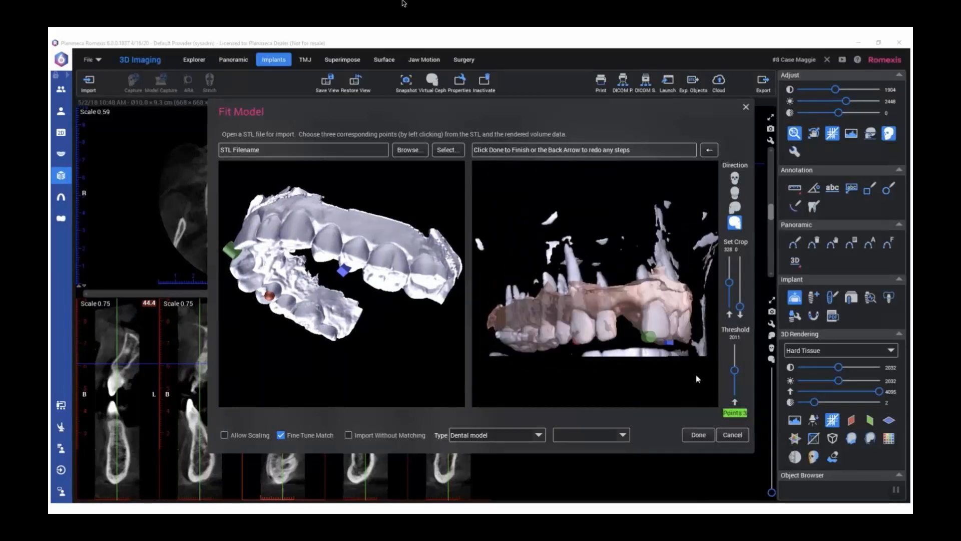
click(699, 435)
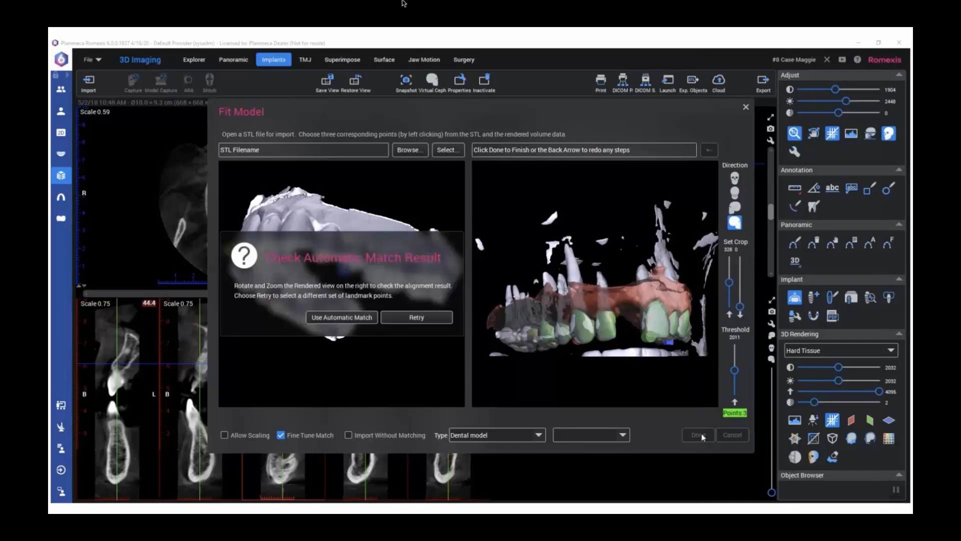
drag(668, 344, 601, 345)
click(342, 317)
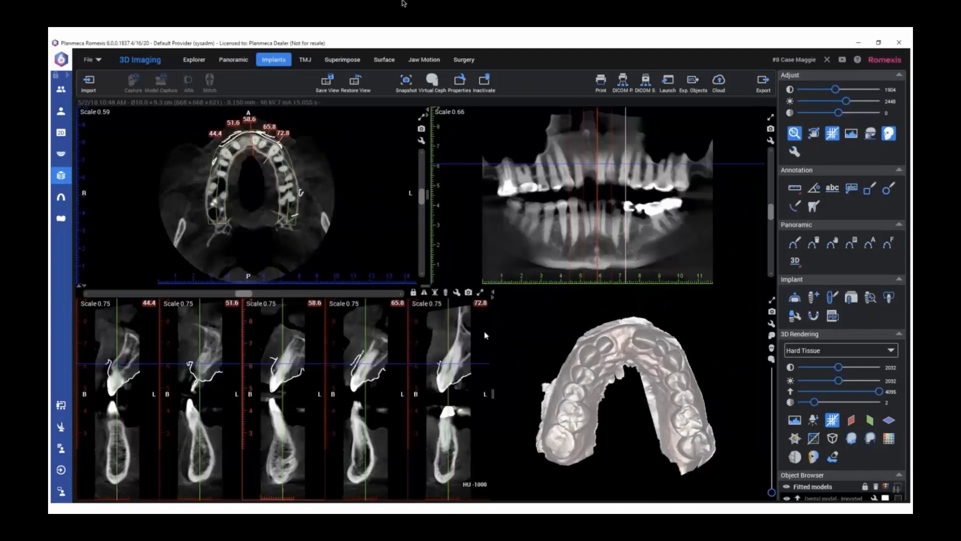
Show the bone around the fitted Prep scan by setting the 3D rendering threshold to 1171 and brightness to 2240
drag(661, 368, 679, 422)
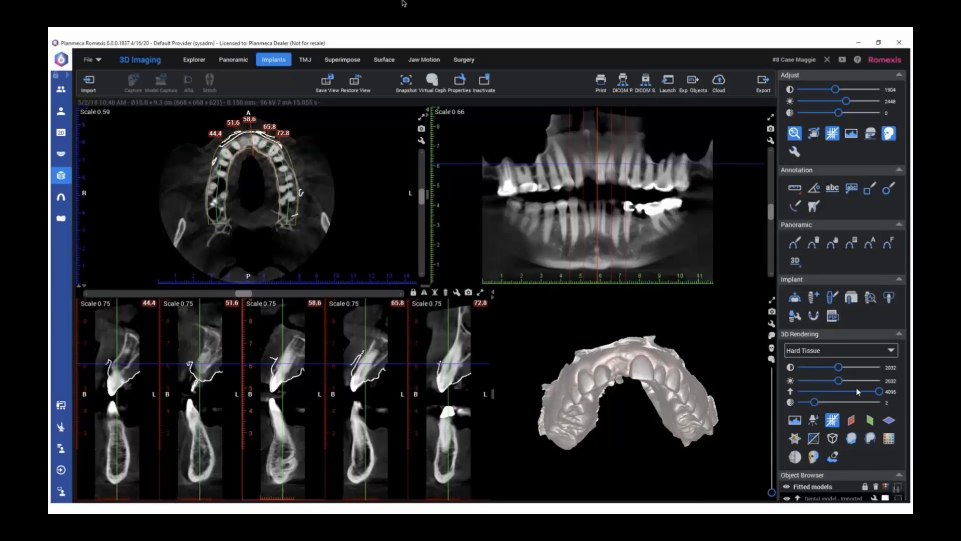
drag(868, 394, 818, 394)
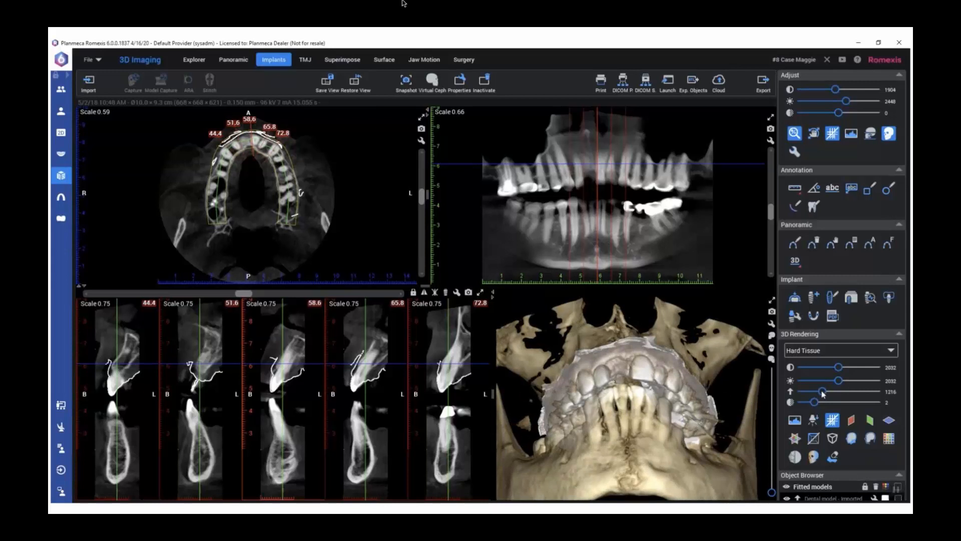
drag(695, 372, 704, 421)
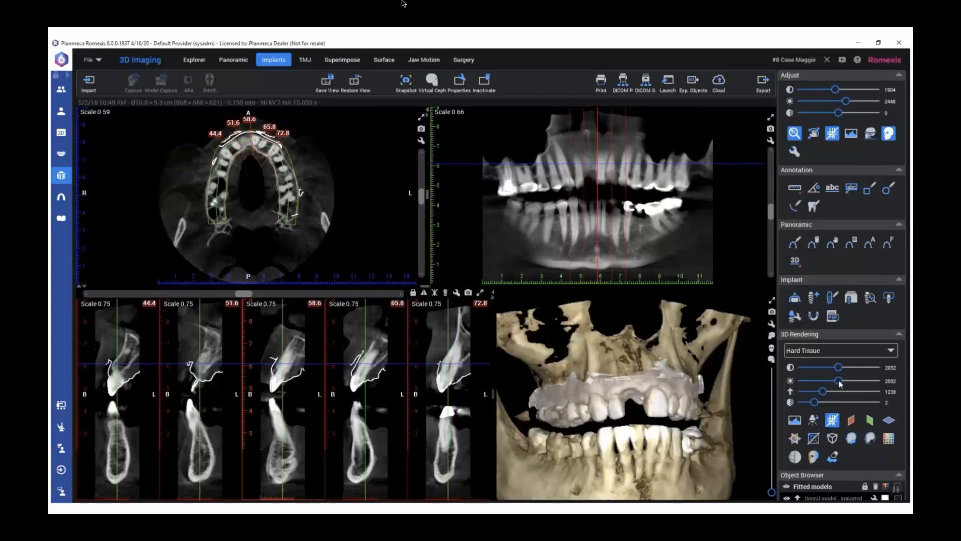
drag(841, 383, 845, 383)
drag(655, 445, 821, 393)
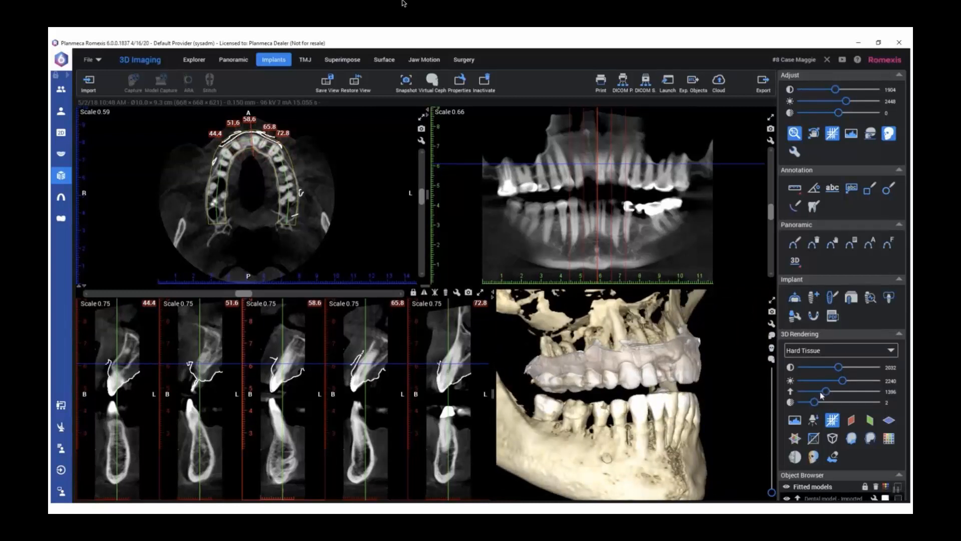
drag(693, 395, 572, 392)
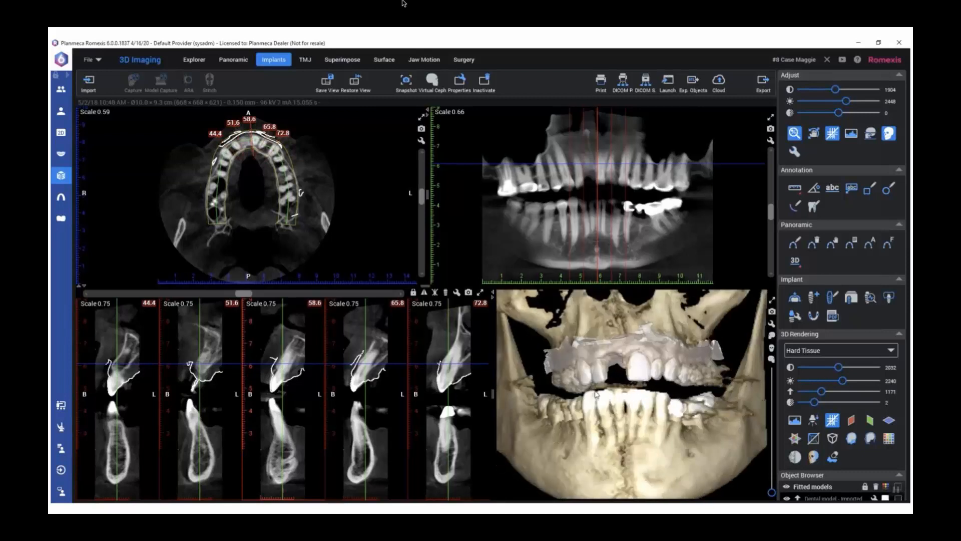
scroll(630, 387, up, 5)
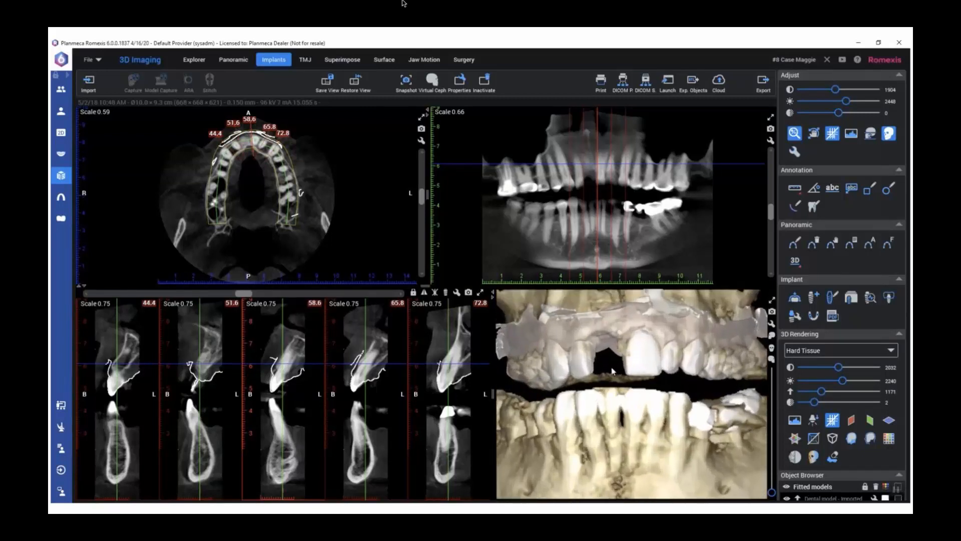
Fit the Restoration8 surface model using the existing match, and hide the bone by setting the 3D rendering threshold to 4095
click(796, 299)
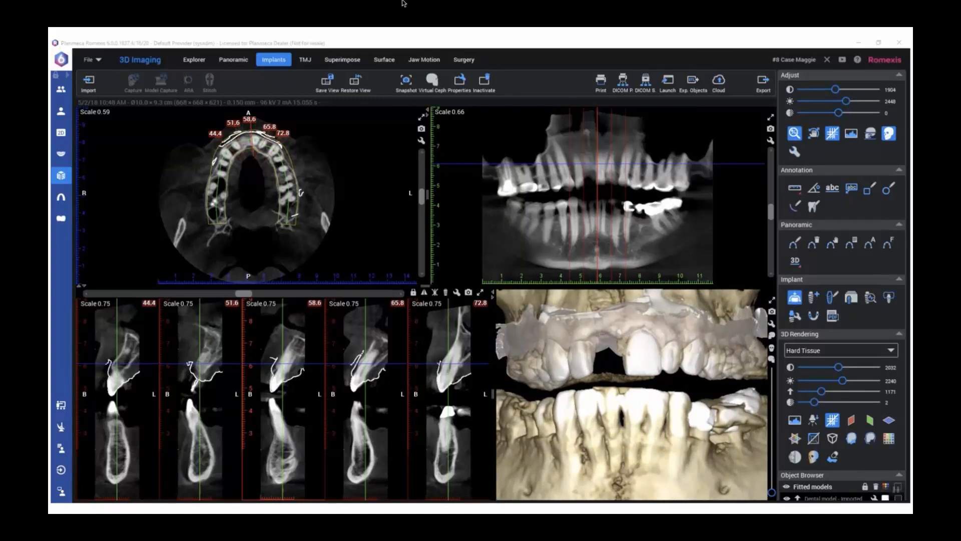
click(448, 150)
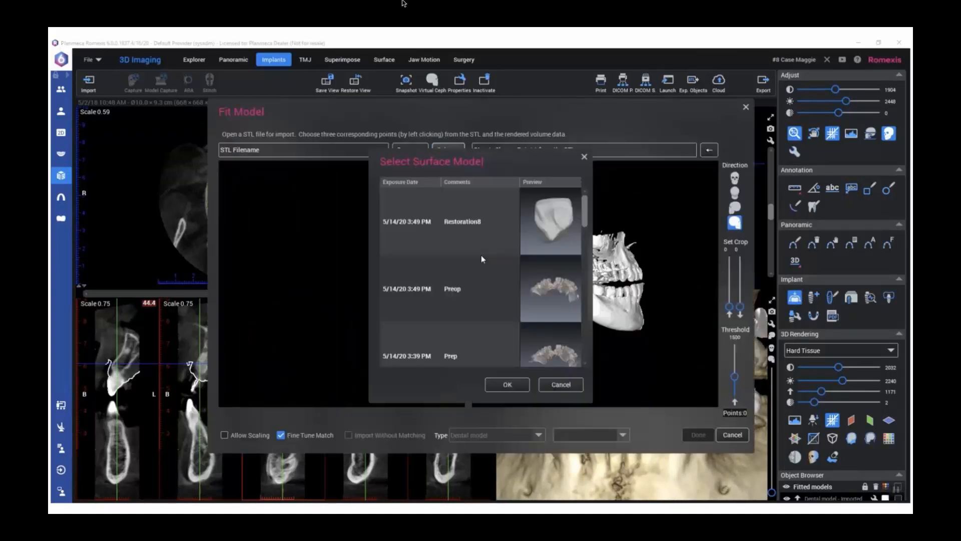
click(539, 227)
click(519, 387)
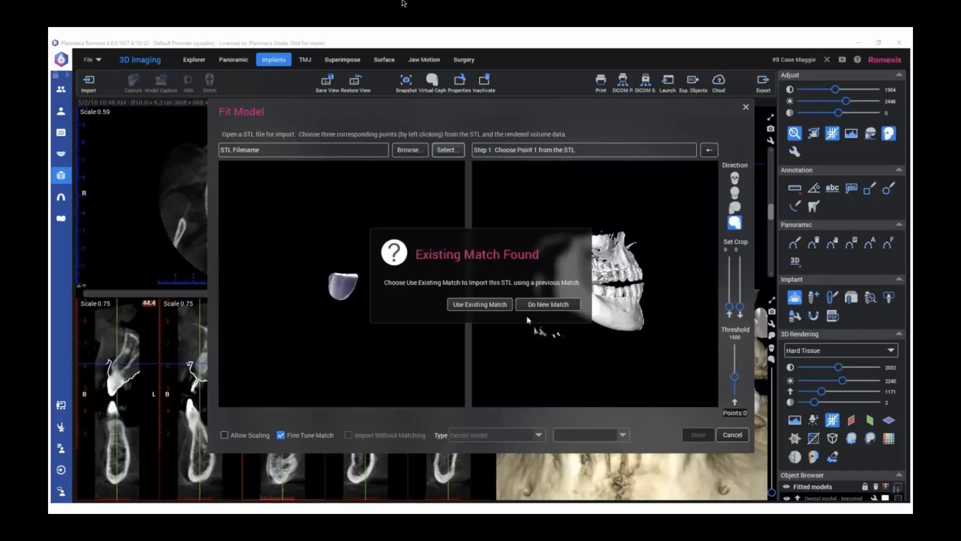
click(489, 307)
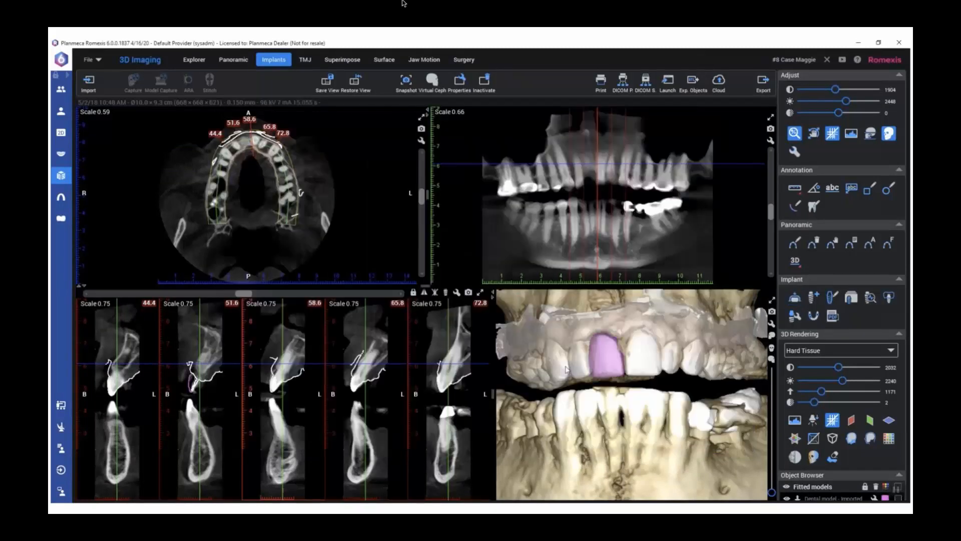
drag(676, 365, 718, 375)
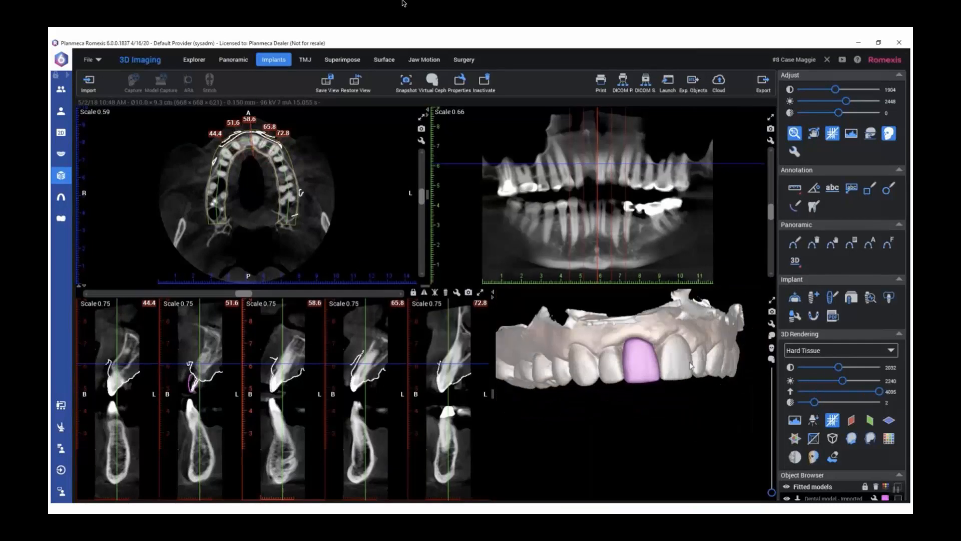
mouse_move(692, 366)
mouse_down()
mouse_move(700, 388)
mouse_move(662, 264)
mouse_move(657, 366)
mouse_move(674, 364)
mouse_up()
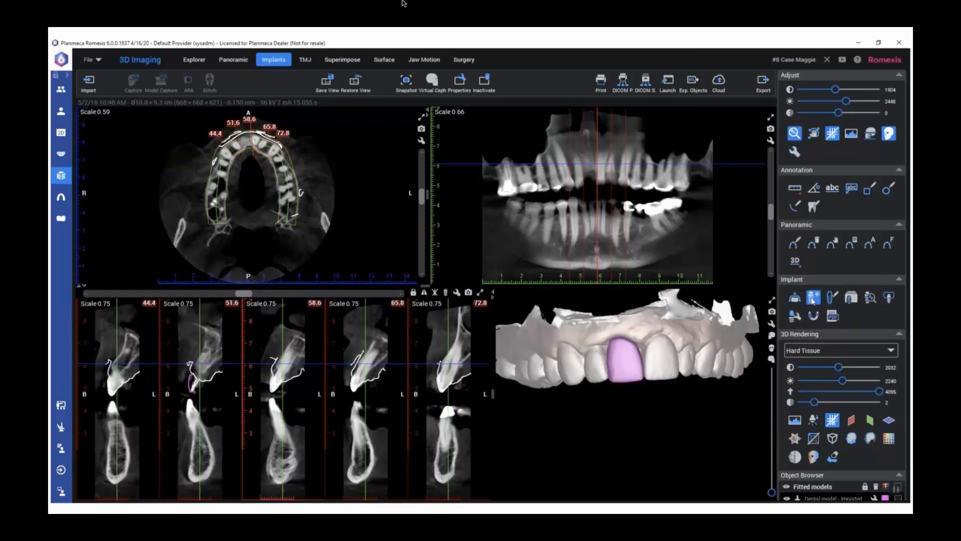
Add the URIS OMNI Tapered Fixture NTF35100, 3.5 x 10.0, from the implant library and place it at the upper tooth 8 site
click(851, 297)
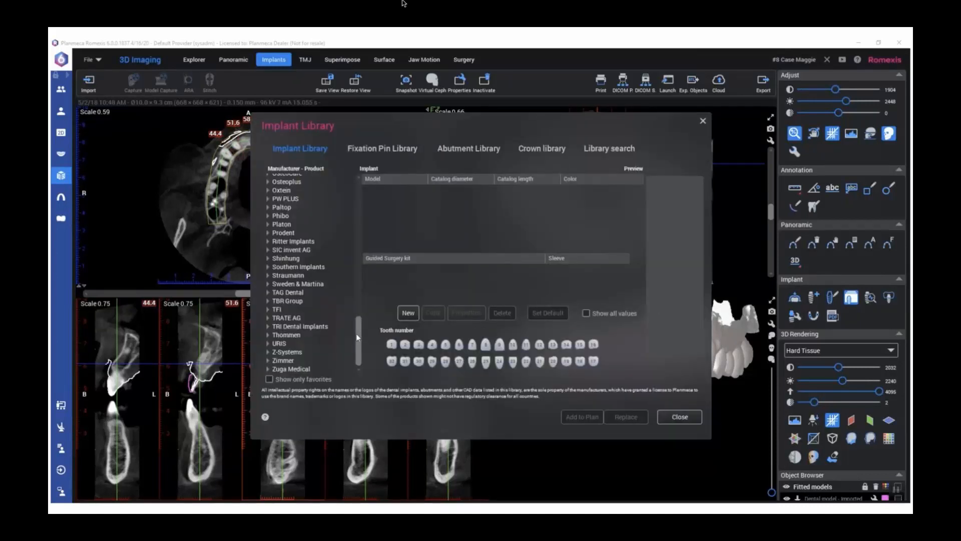
click(267, 344)
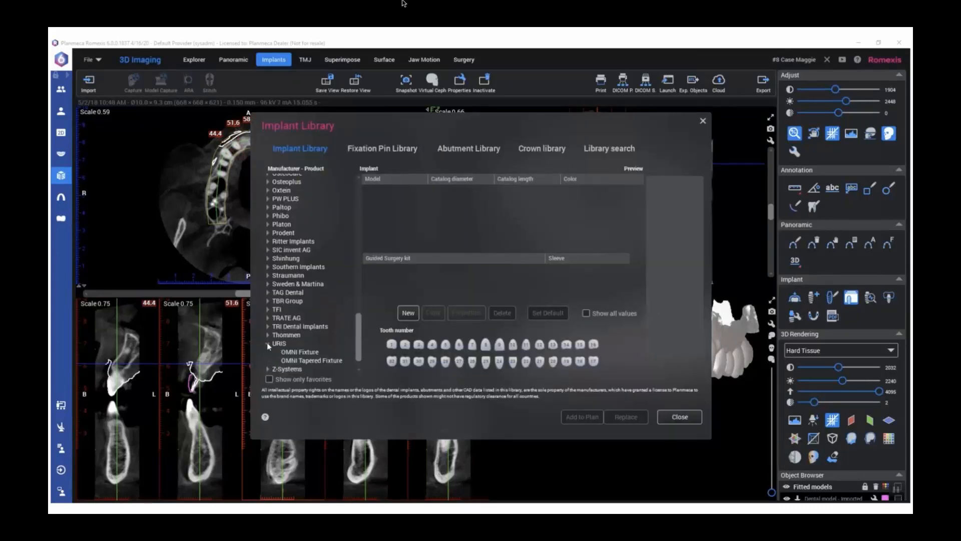
click(300, 352)
click(292, 362)
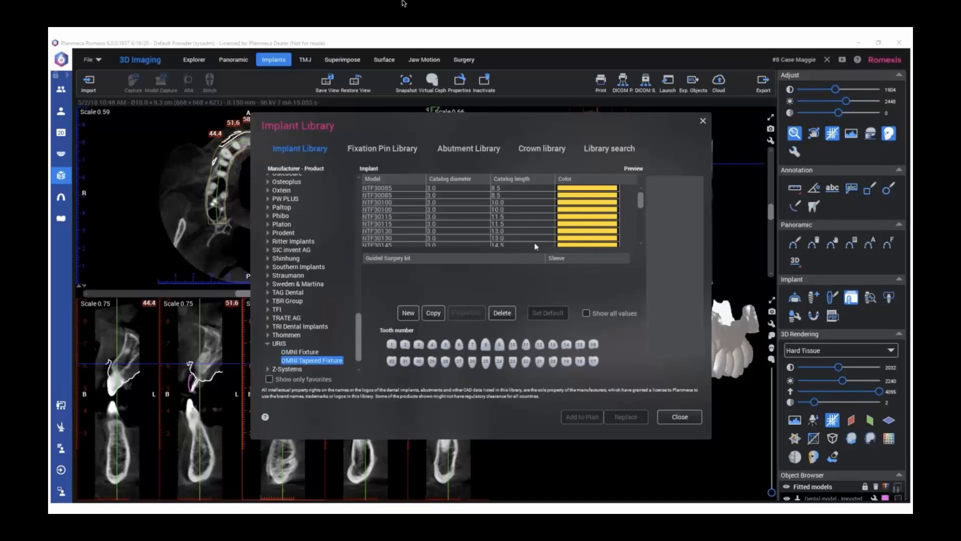
scroll(640, 242, down, 3)
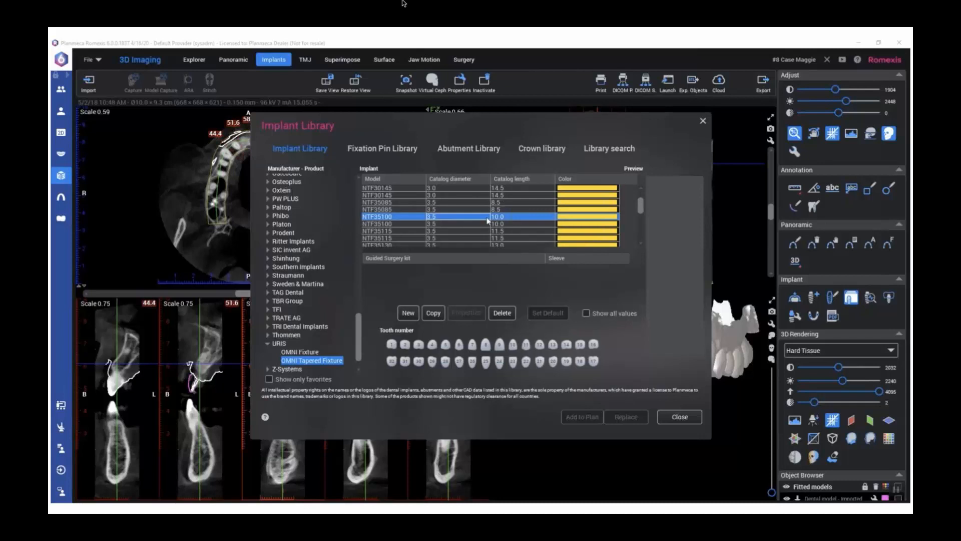
click(519, 217)
click(582, 417)
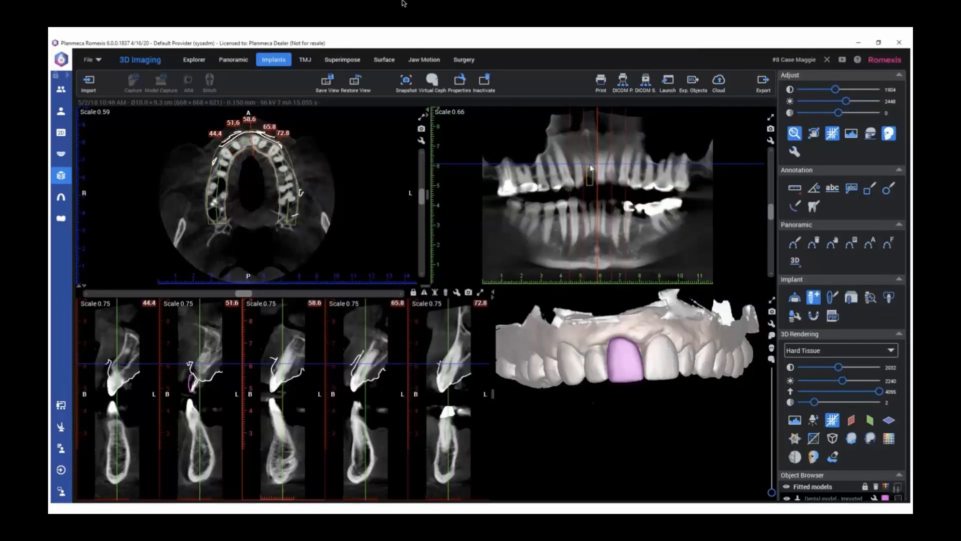
click(596, 188)
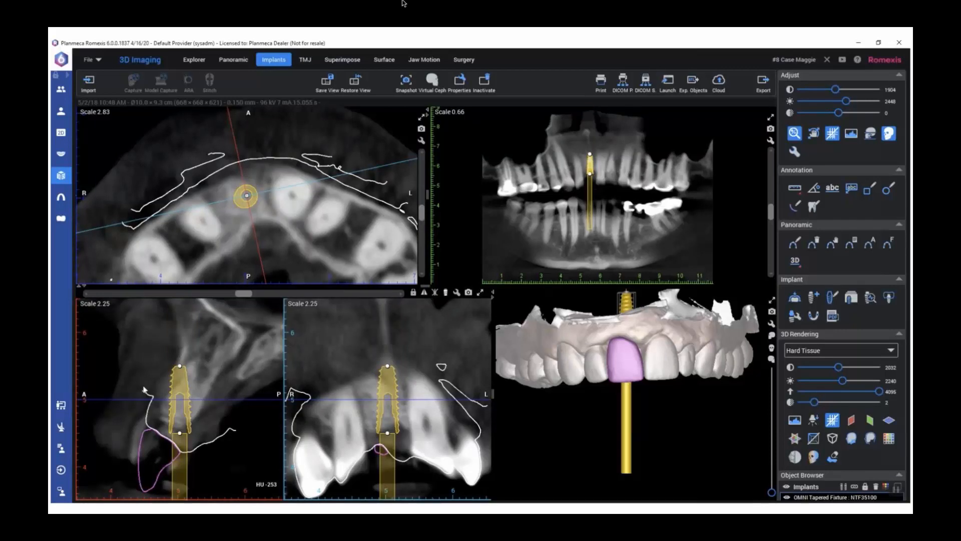
Tilt the implant's apex palatally in the sagittal cross section, and enlarge the cross-section and 3D views with the arch seen from occlusal
drag(179, 366, 202, 369)
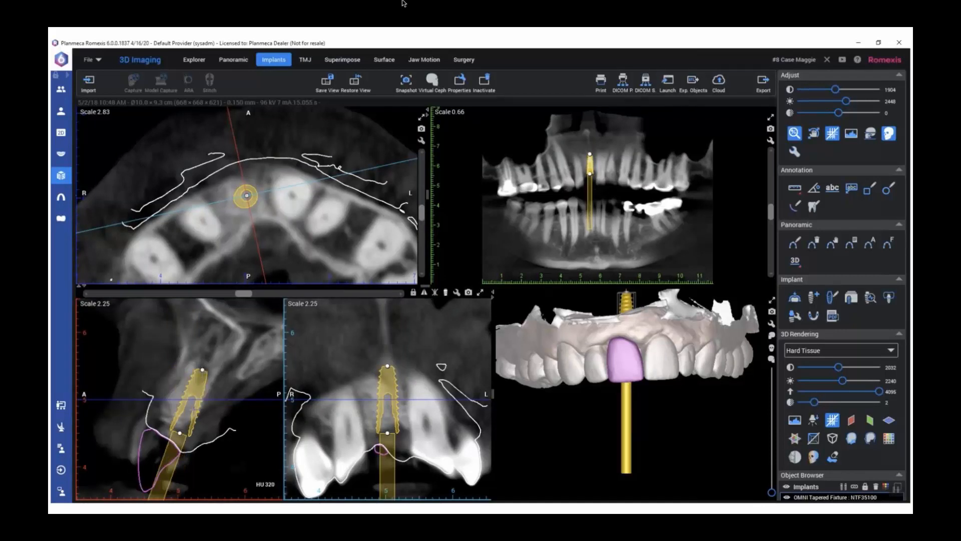
click(425, 291)
drag(425, 281, 438, 182)
drag(497, 232, 640, 316)
middle_drag(640, 316, 639, 322)
drag(639, 322, 697, 269)
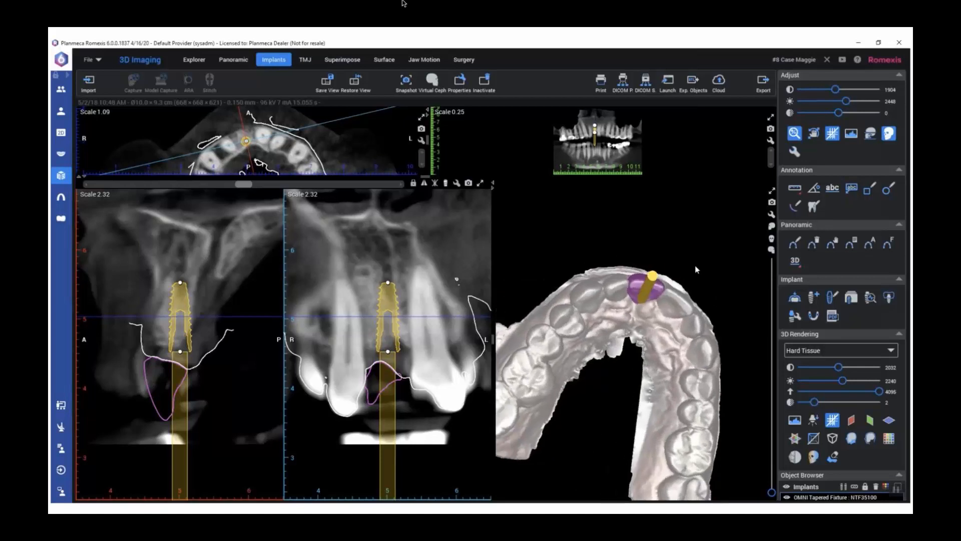
Shift and tilt the implant in the sagittal and frontal cross sections to align its axis with the planned crown
click(383, 284)
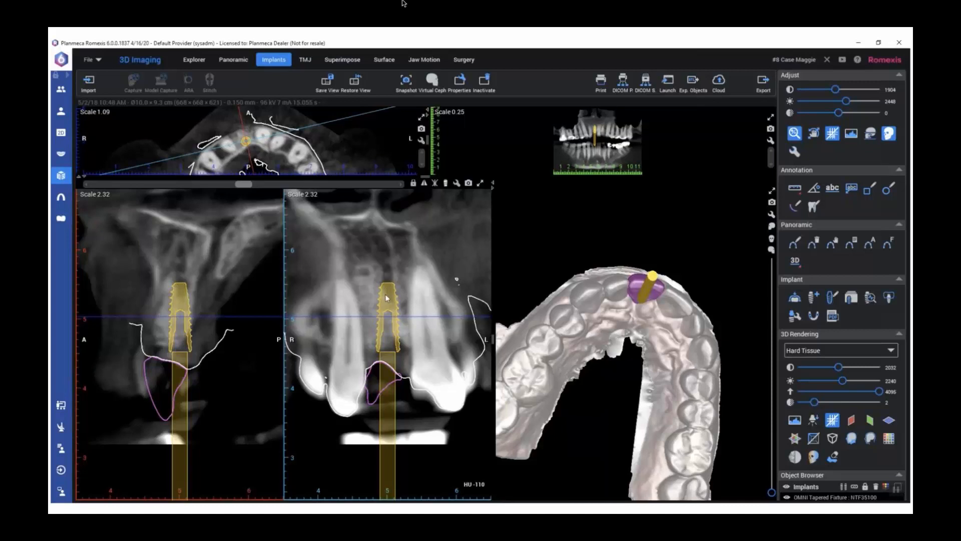
click(182, 300)
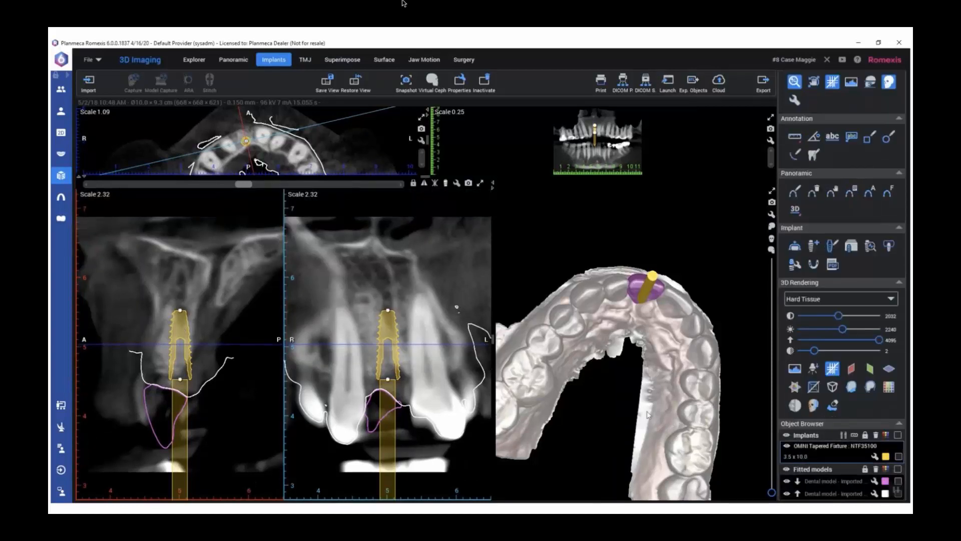
drag(183, 329, 172, 315)
mouse_move(387, 310)
mouse_down()
mouse_move(379, 308)
mouse_move(388, 310)
mouse_up()
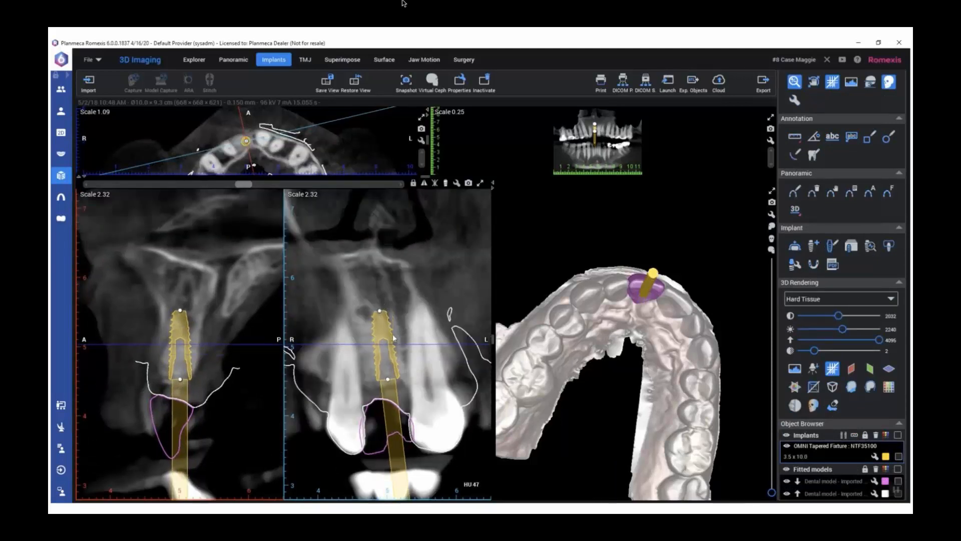
mouse_move(244, 186)
mouse_down()
mouse_move(260, 186)
mouse_move(235, 186)
mouse_up()
drag(384, 329, 380, 327)
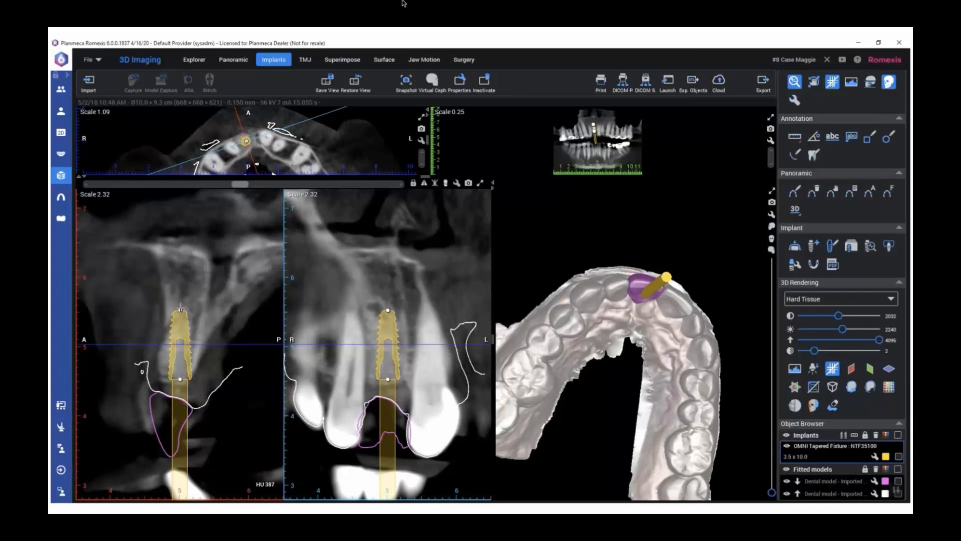
drag(180, 306, 184, 308)
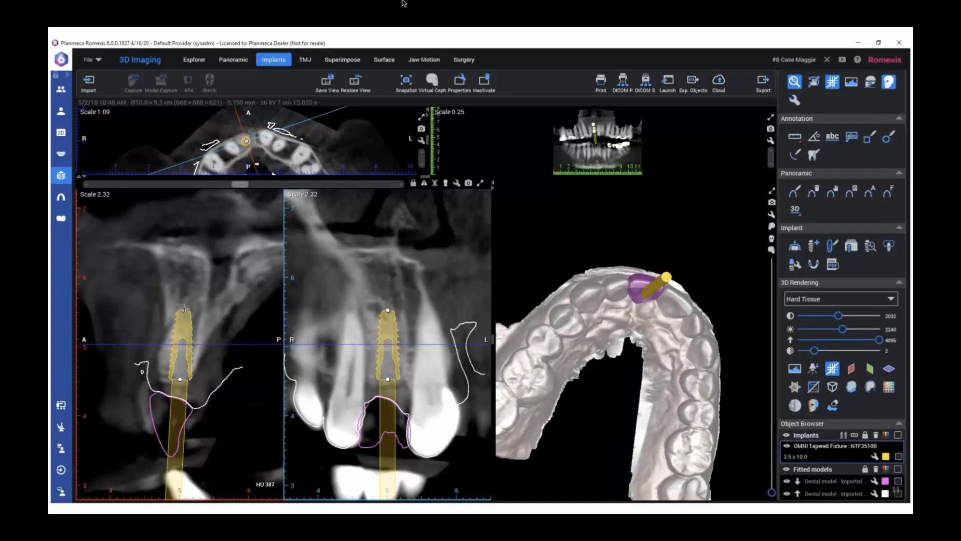
drag(624, 295, 553, 298)
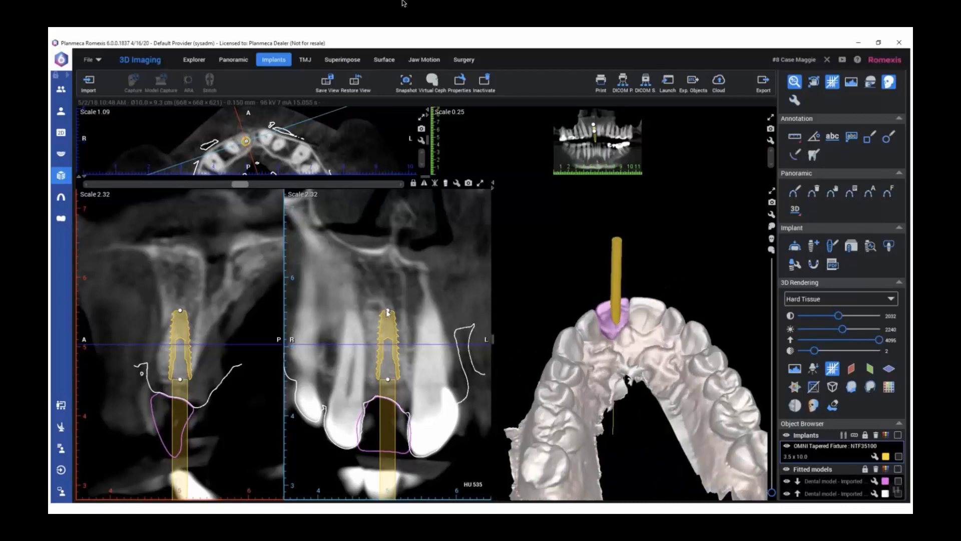
drag(387, 309, 392, 312)
Check from the occlusal side where the implant axis exits the crown, and nudge the implant in the frontal cross section
drag(629, 338, 606, 384)
scroll(642, 340, up, 5)
scroll(605, 384, down, 5)
drag(647, 333, 651, 376)
scroll(650, 376, up, 4)
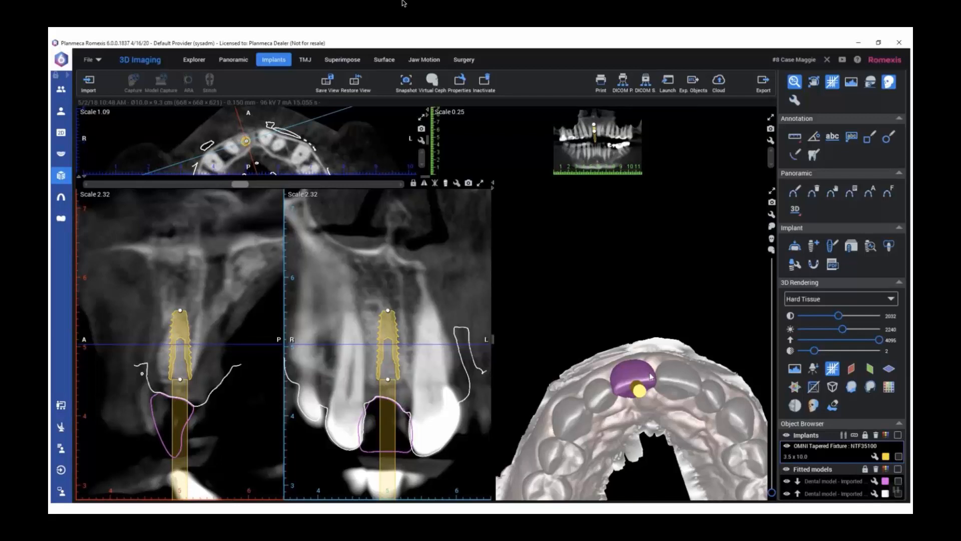
scroll(650, 377, up, 4)
drag(650, 376, 643, 400)
drag(388, 328, 388, 329)
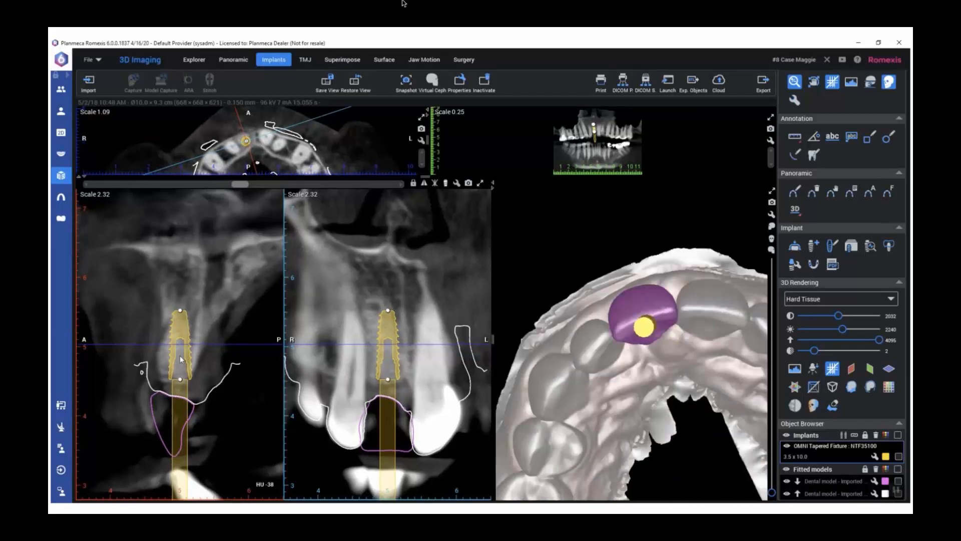
Seat the implant slightly deeper in the bone after taking a temporary measurement from its shoulder toward the crown margin
click(795, 137)
drag(169, 380, 169, 395)
drag(170, 394, 169, 395)
key(Delete)
click(826, 450)
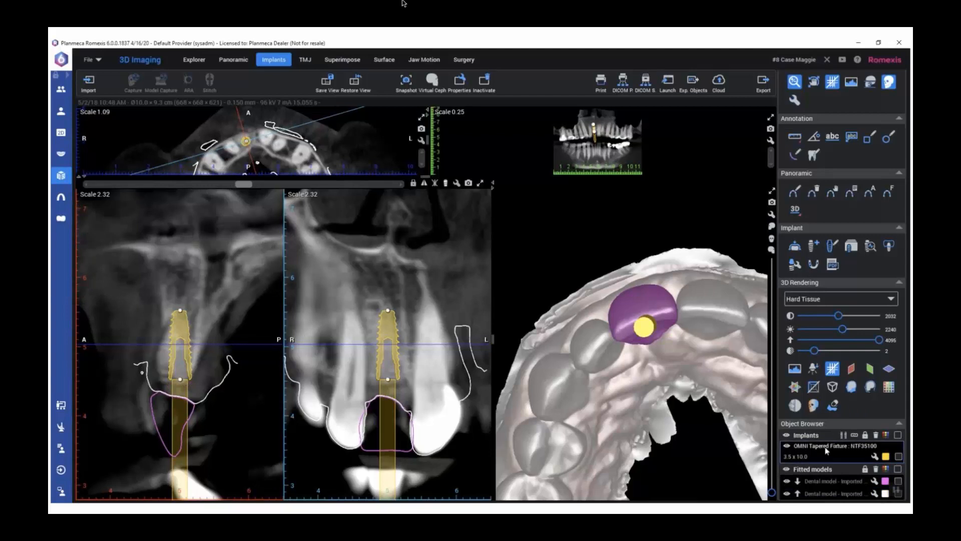
drag(178, 324, 178, 318)
Measure the distance from the implant shoulder to the crown margin in the sagittal cross section again, and delete the measurement
click(794, 136)
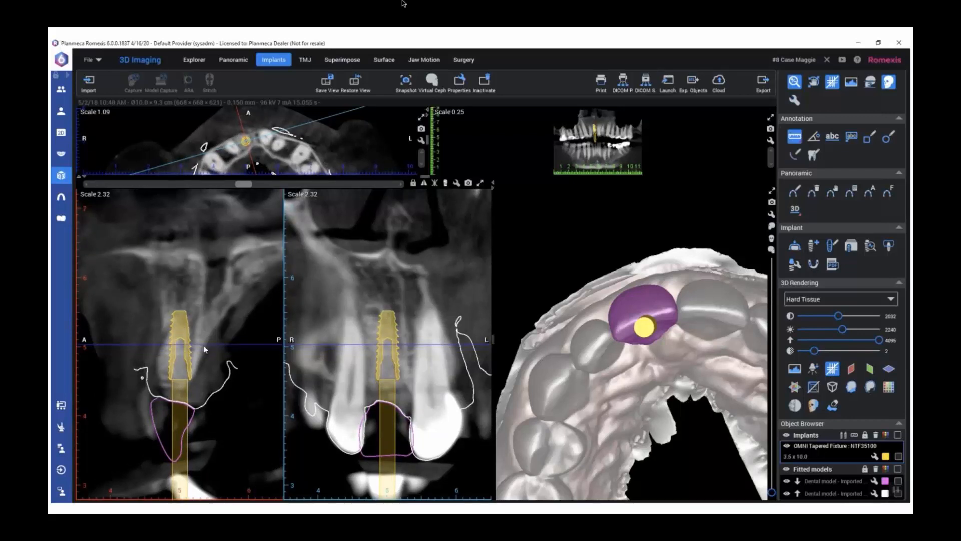
mouse_move(170, 381)
mouse_down()
mouse_move(168, 404)
mouse_move(177, 406)
mouse_move(169, 404)
mouse_up()
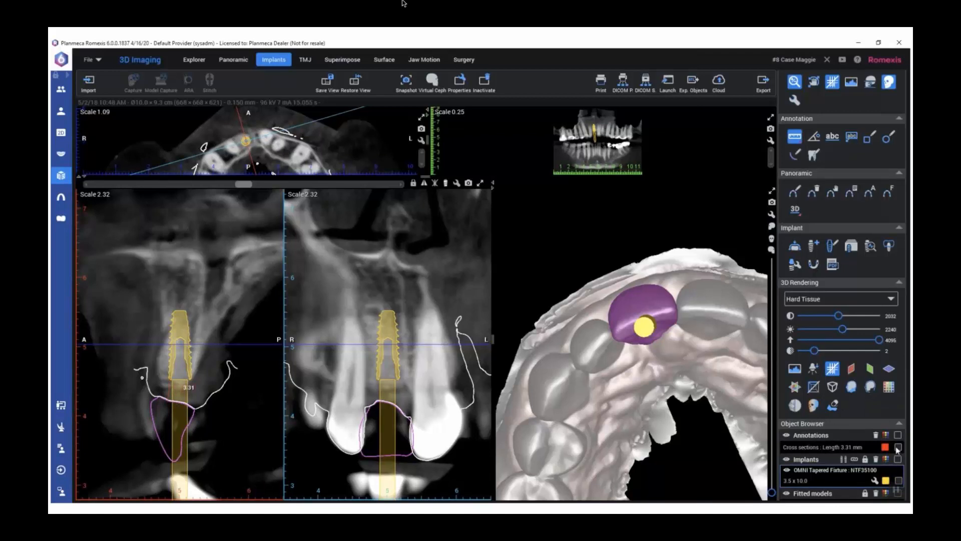
click(875, 434)
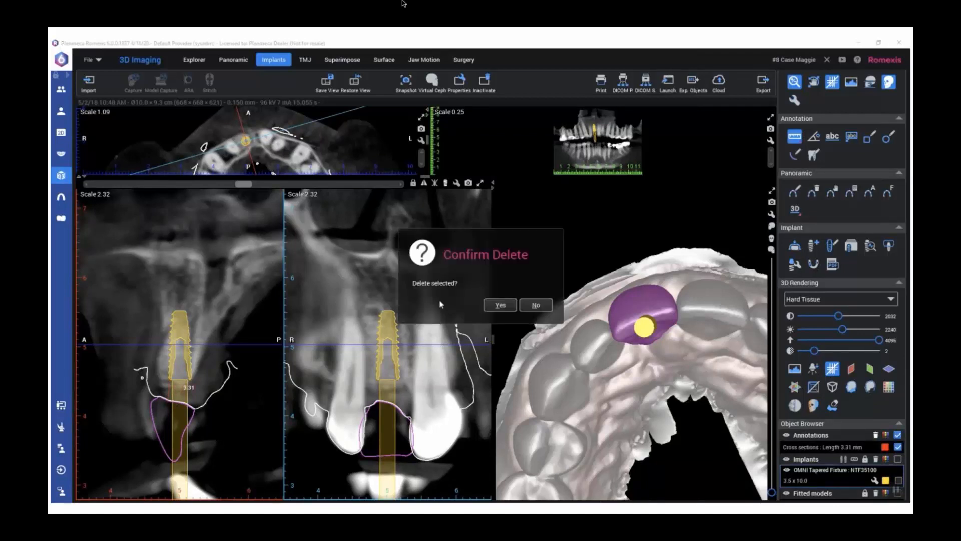
click(491, 305)
Hide the fitted crown model and replace the implant with the same fixture carrying the TruAbutment Guide sleeve NKW53
scroll(618, 374, down, 5)
drag(618, 381, 613, 366)
click(787, 481)
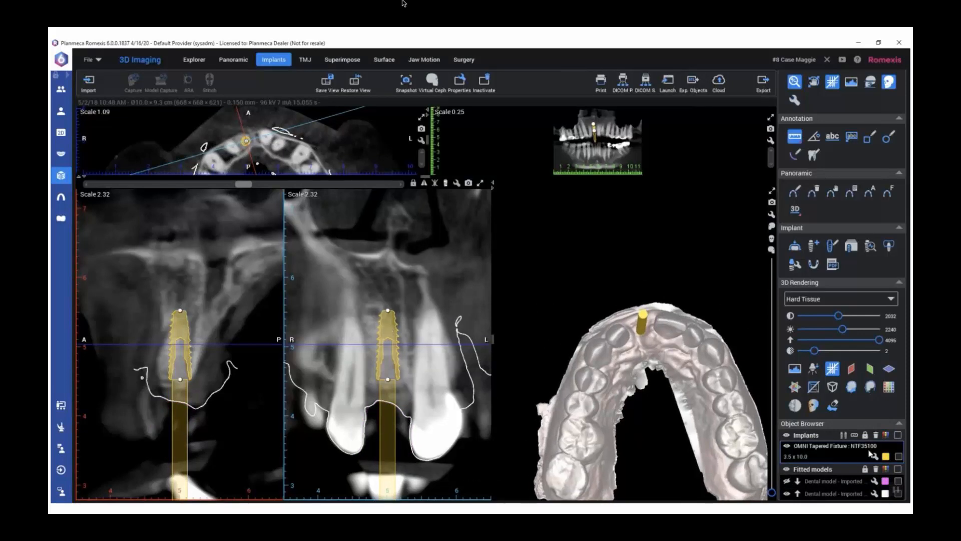
click(851, 247)
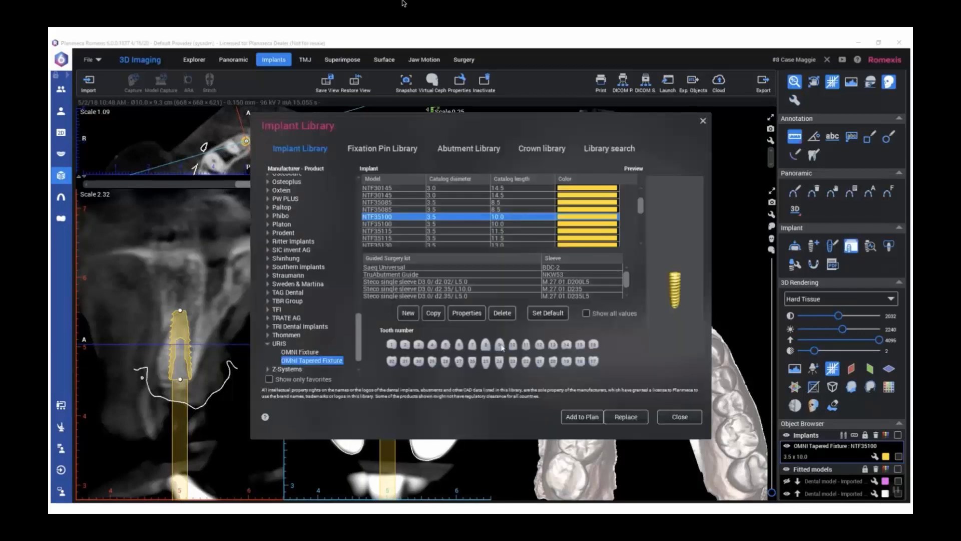
click(392, 274)
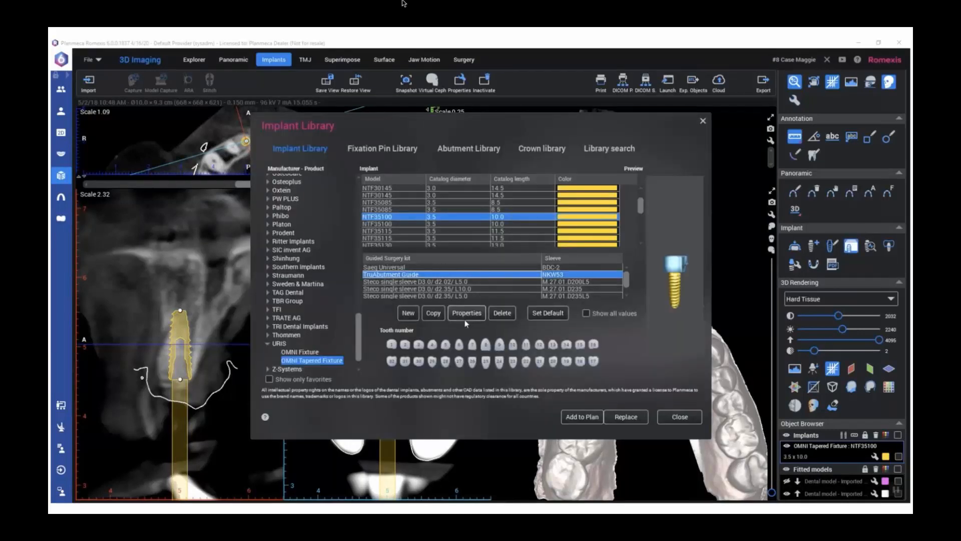
click(624, 416)
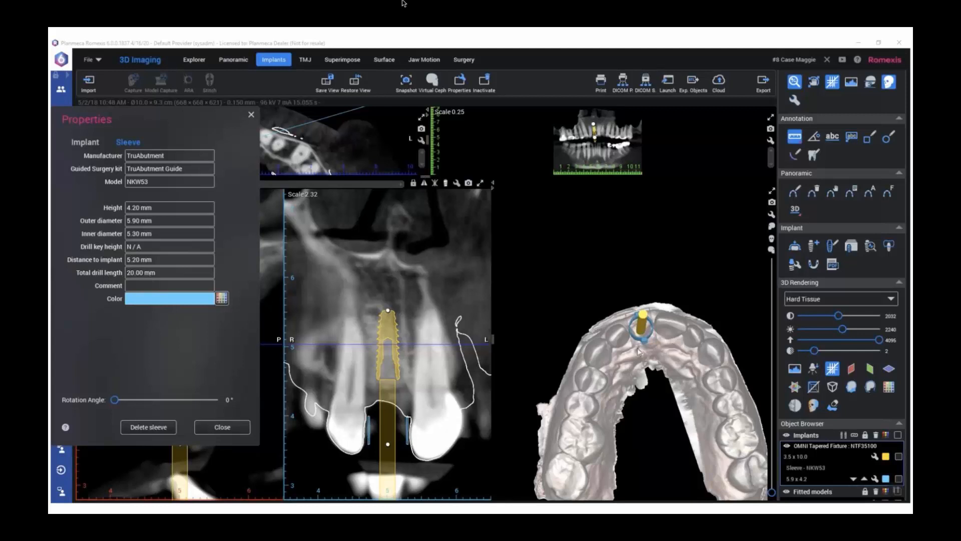
Set the guide sleeve's rotation angle to 6° while viewing it from the occlusal side
scroll(630, 352, up, 3)
drag(715, 327, 707, 348)
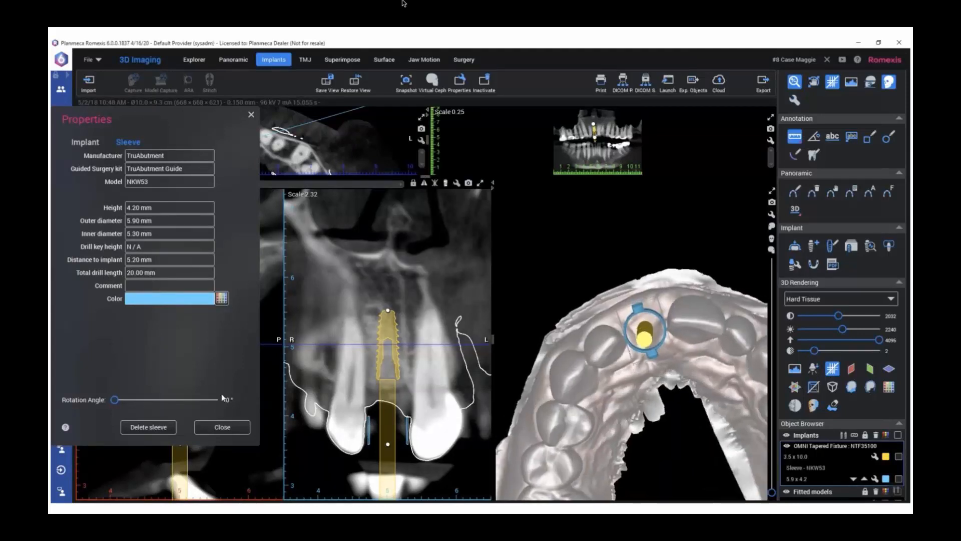
click(116, 400)
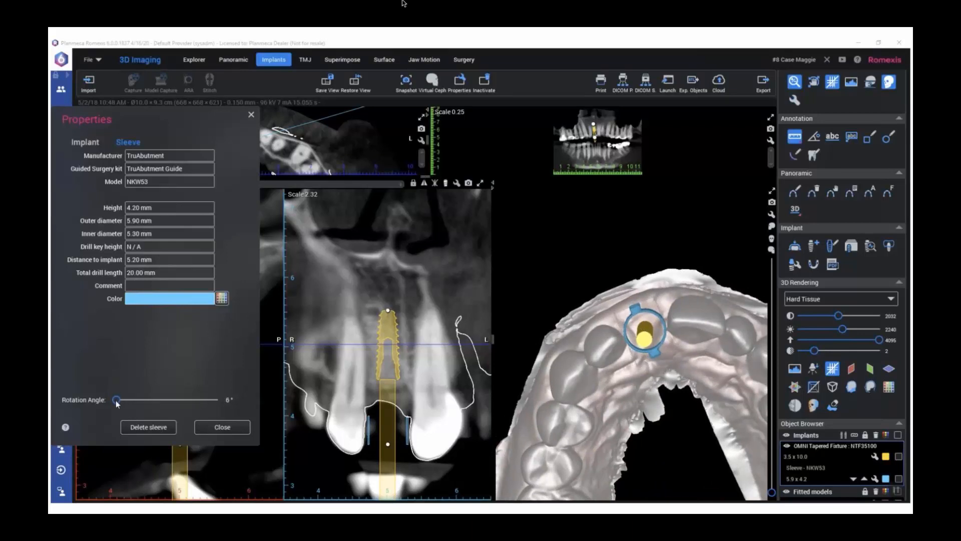
Raise the sleeve to a 6.70 mm distance from the implant, and enlarge the 3D view to show it with the arch
scroll(662, 334, up, 5)
drag(619, 354, 628, 320)
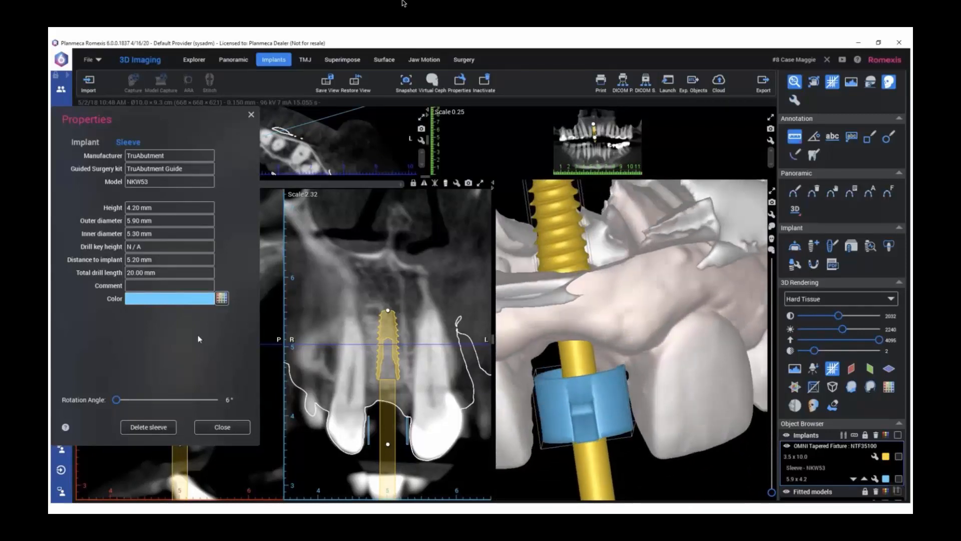
click(865, 479)
drag(696, 395, 762, 439)
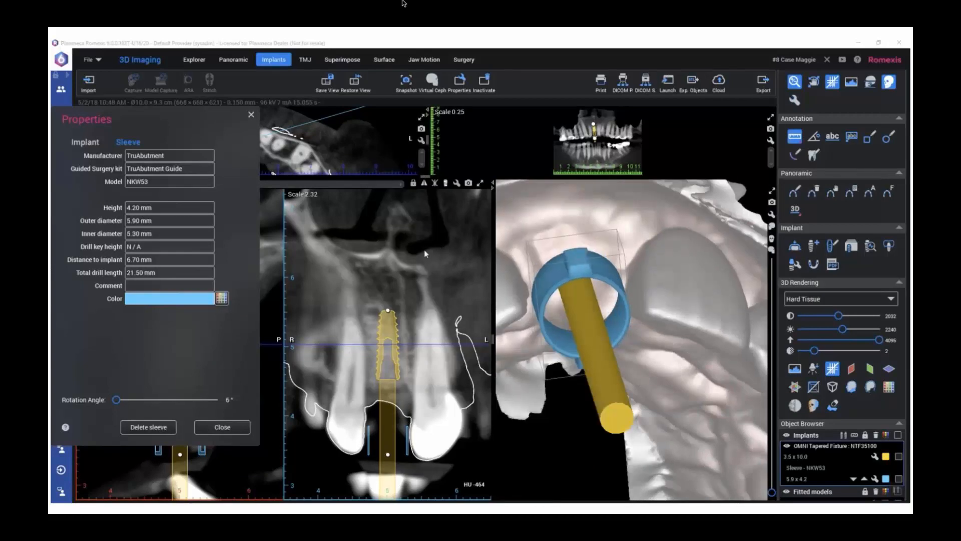
click(251, 116)
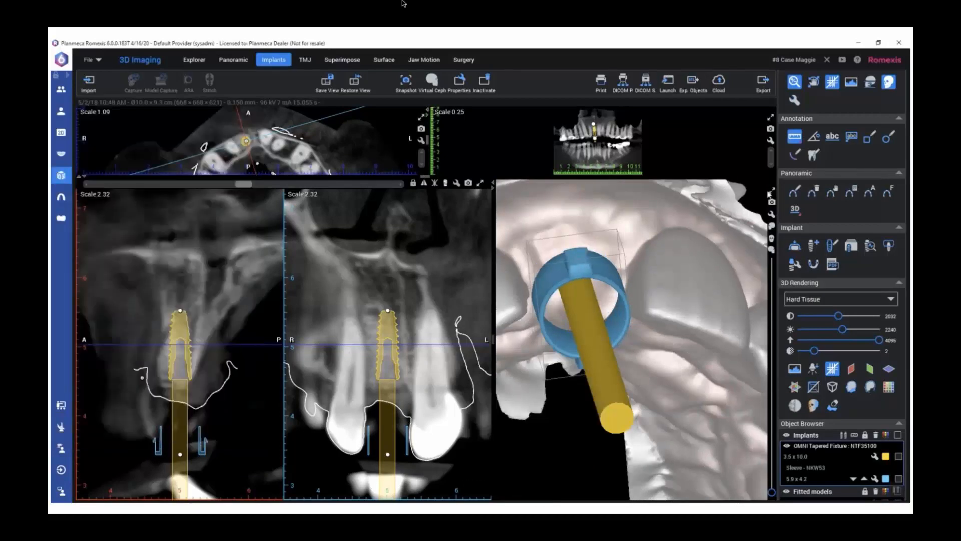
click(771, 192)
scroll(526, 261, down, 5)
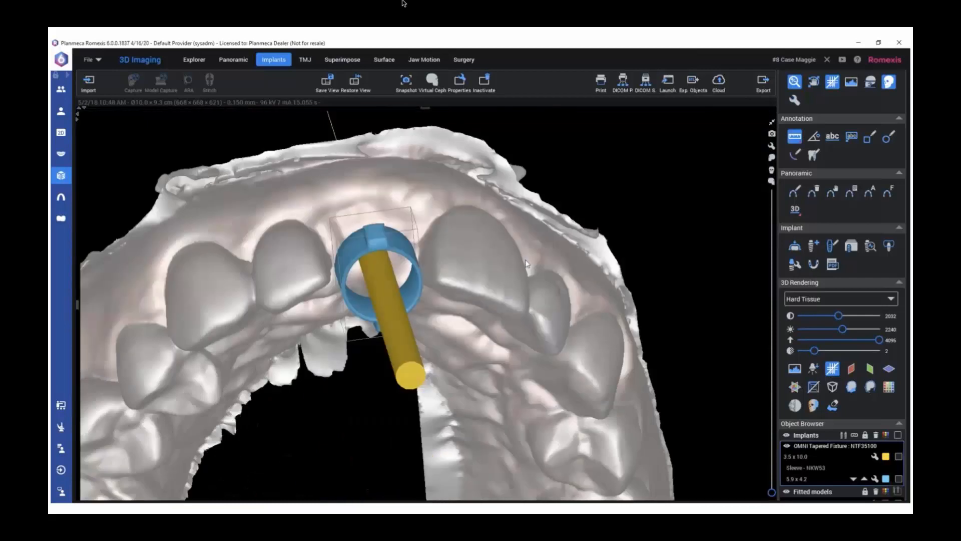
Lower the Hard Tissue rendering threshold to 1283 so the bone shows around the arch scan, implant and sleeve
drag(483, 310, 490, 421)
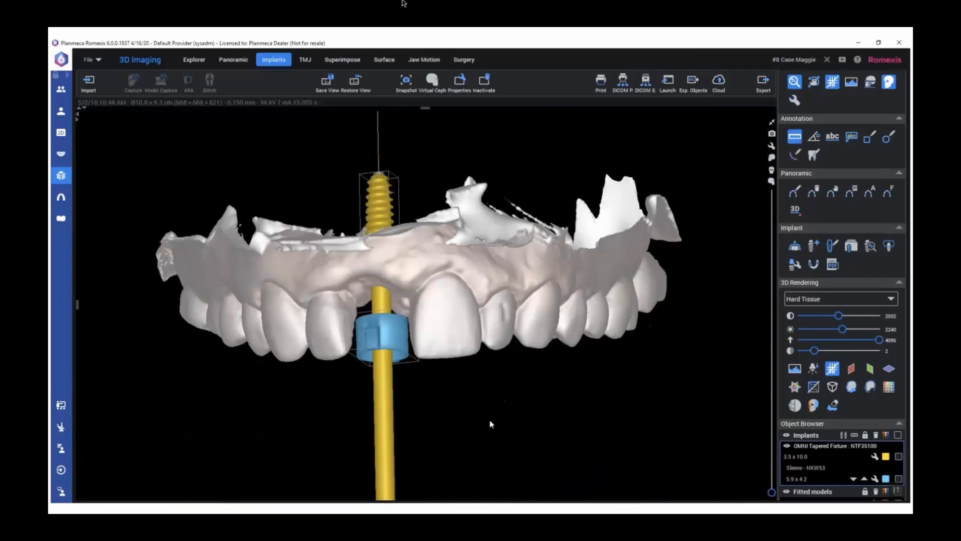
drag(460, 311, 297, 268)
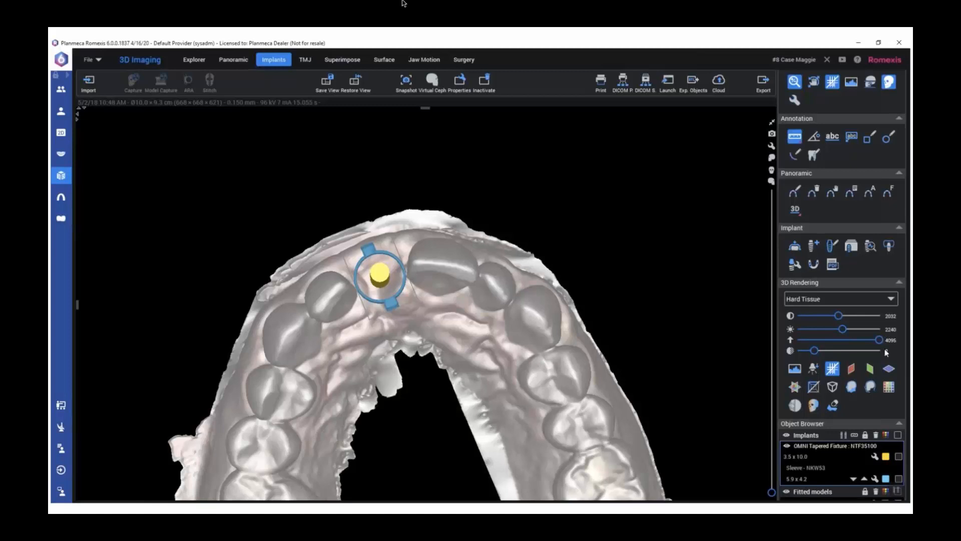
drag(879, 340, 827, 340)
drag(547, 295, 552, 371)
drag(825, 341, 825, 341)
scroll(632, 328, up, 3)
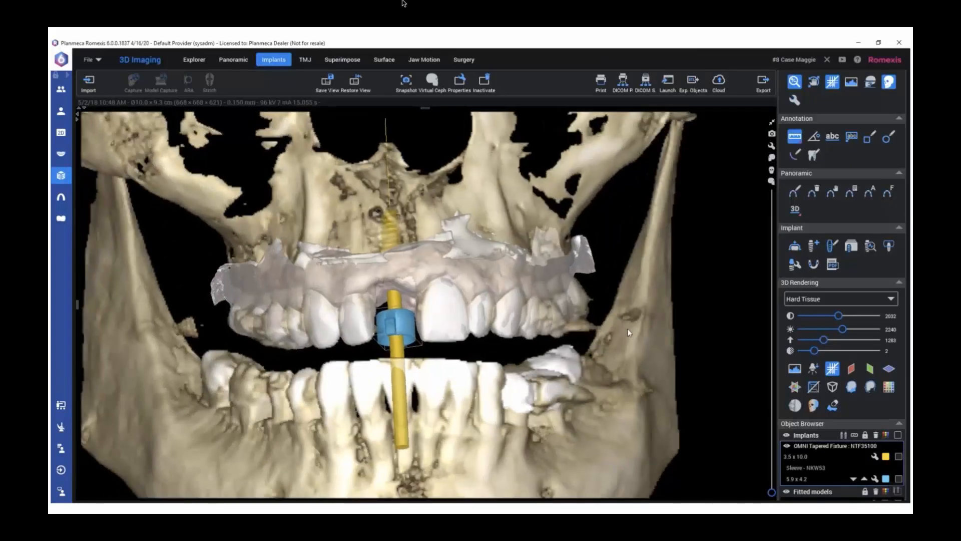
Start creating an implant guide and set its insertion direction manually from a straight occlusal view of the arch
click(816, 266)
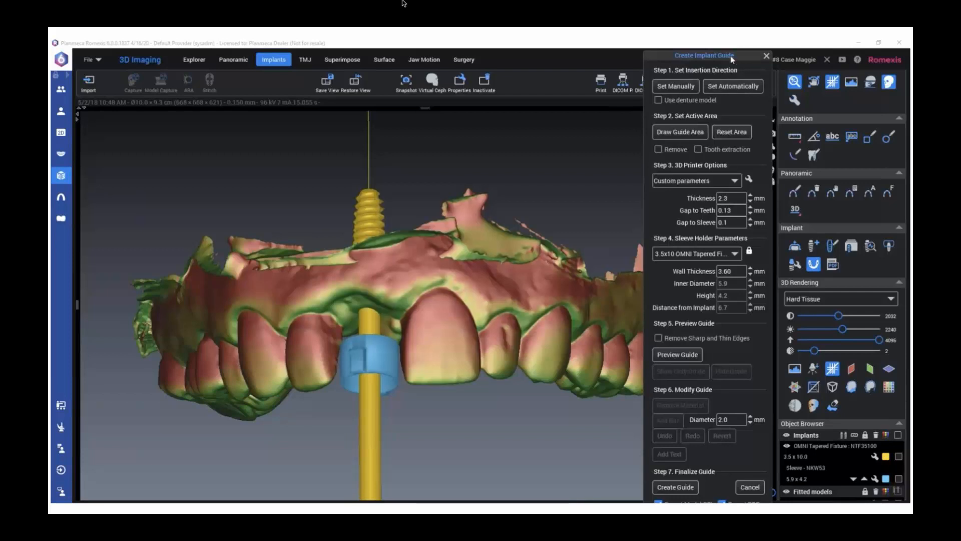
drag(732, 59, 837, 45)
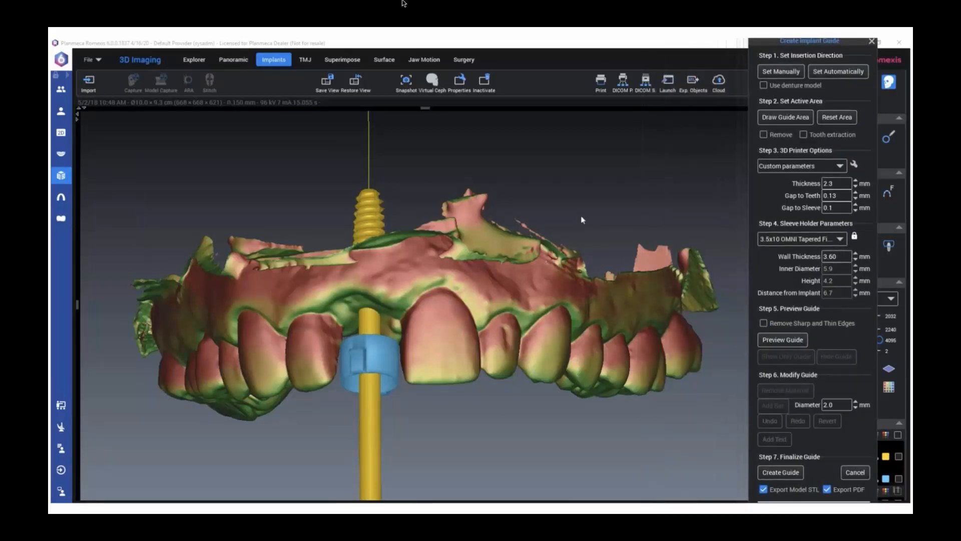
scroll(440, 302, down, 3)
drag(435, 253, 442, 181)
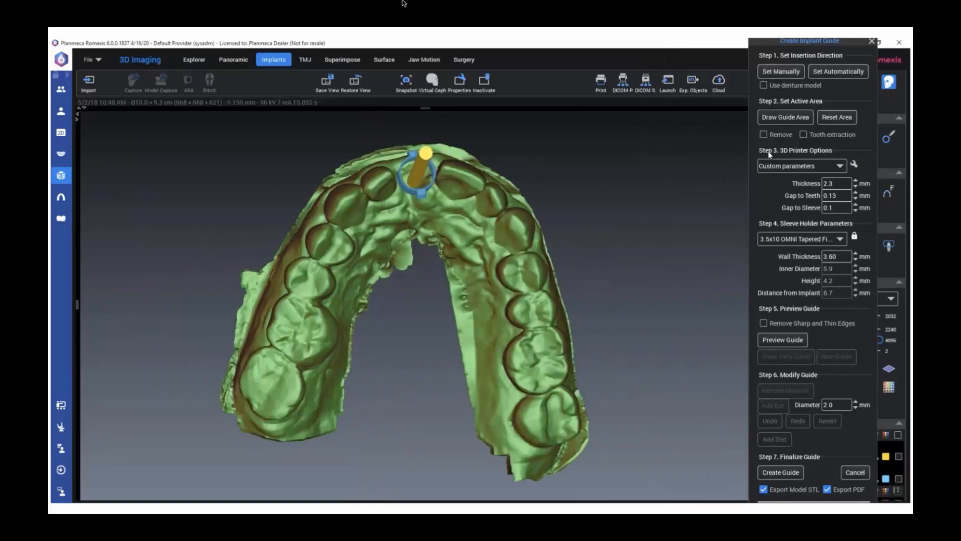
drag(472, 219, 459, 238)
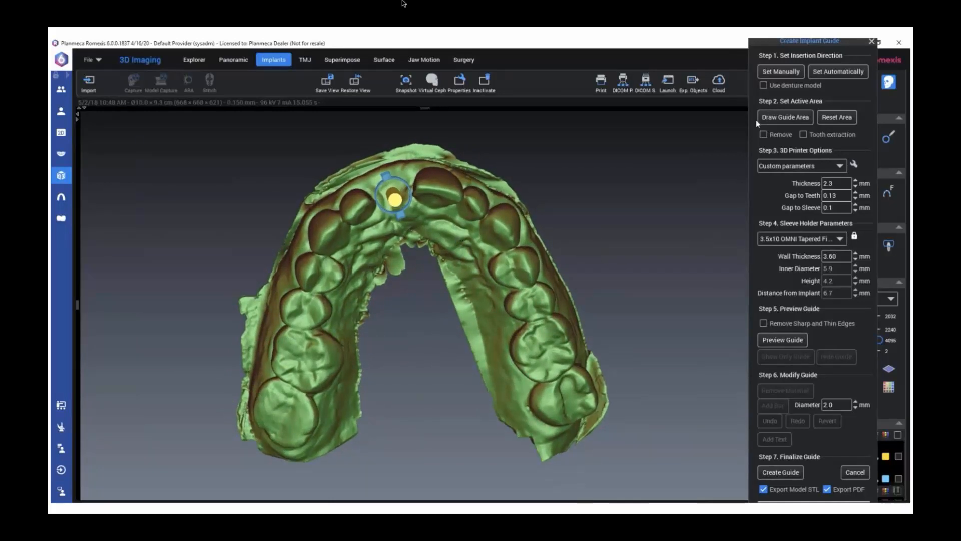
click(771, 73)
Draw the guide area over the arch from first molar to first molar and generate the guide preview
click(782, 118)
mouse_move(438, 169)
mouse_down()
mouse_move(377, 173)
mouse_move(335, 195)
mouse_move(294, 242)
mouse_move(265, 356)
mouse_up()
mouse_move(328, 396)
mouse_down()
mouse_move(407, 231)
mouse_move(443, 220)
mouse_up()
mouse_move(510, 365)
mouse_down()
mouse_move(554, 383)
mouse_move(536, 232)
mouse_move(498, 184)
mouse_move(435, 160)
mouse_move(404, 163)
mouse_up()
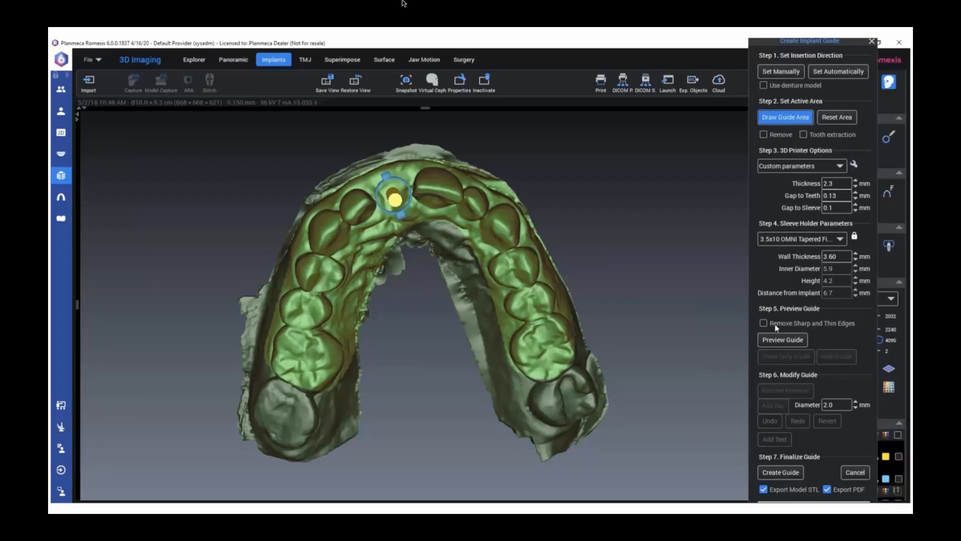
click(773, 341)
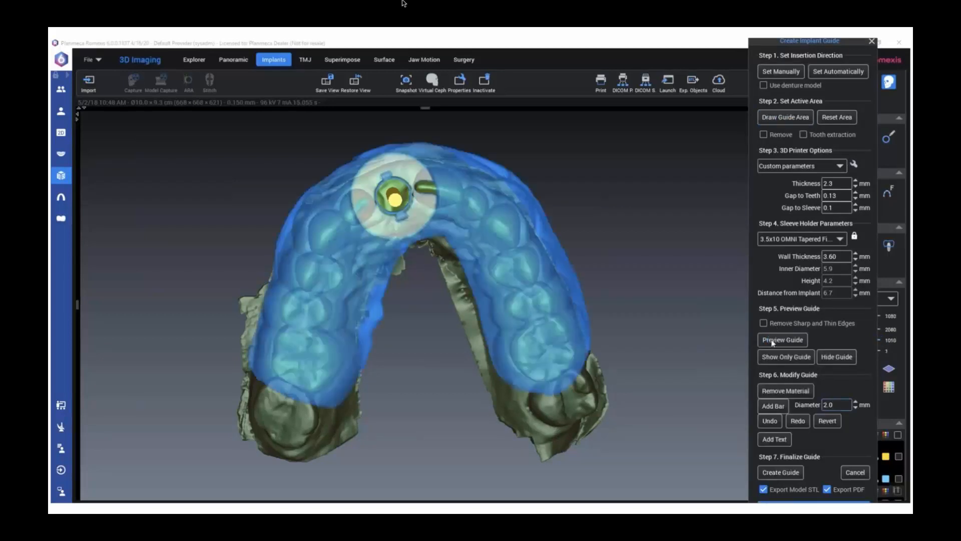
Remove guide material along the facial gum line on both sides of the arch
drag(626, 240, 729, 322)
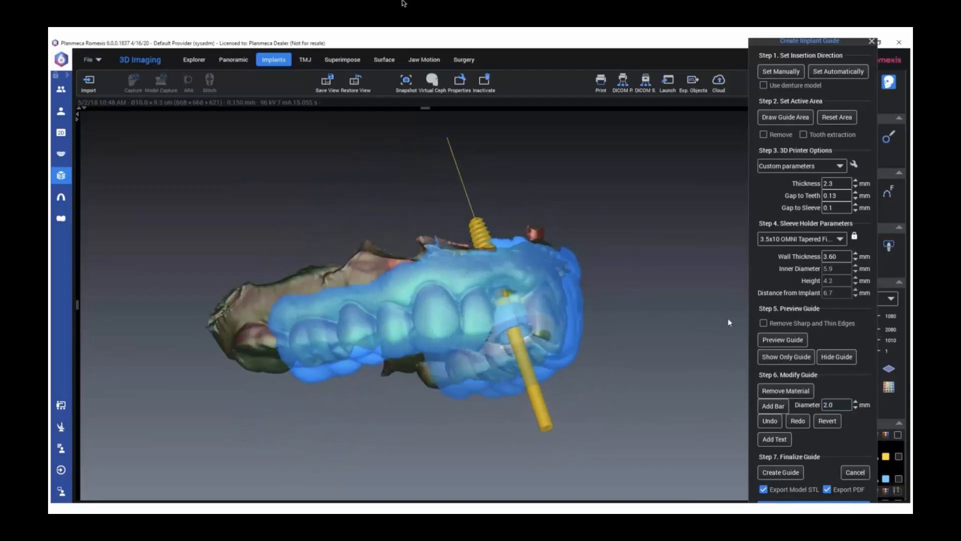
click(786, 391)
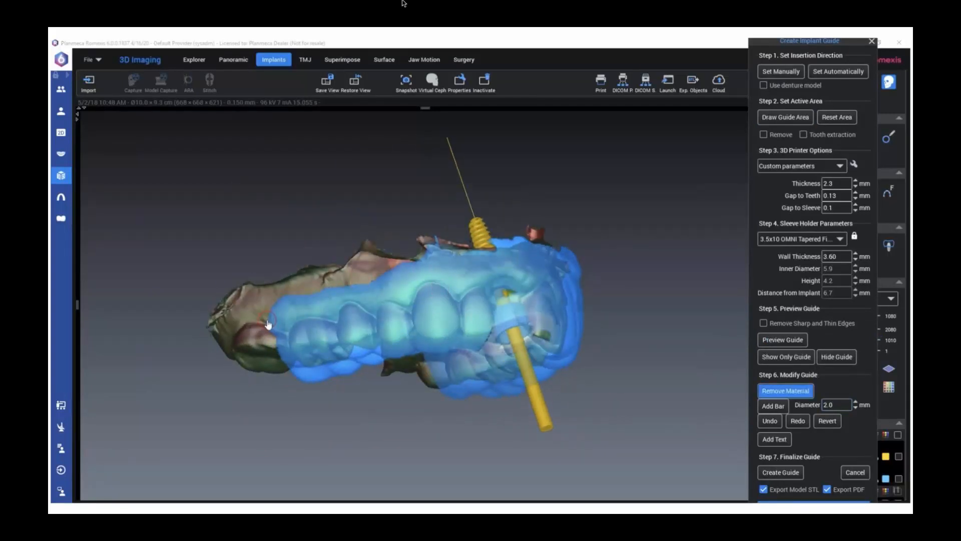
mouse_move(280, 319)
mouse_down()
mouse_move(445, 274)
mouse_move(562, 270)
mouse_up()
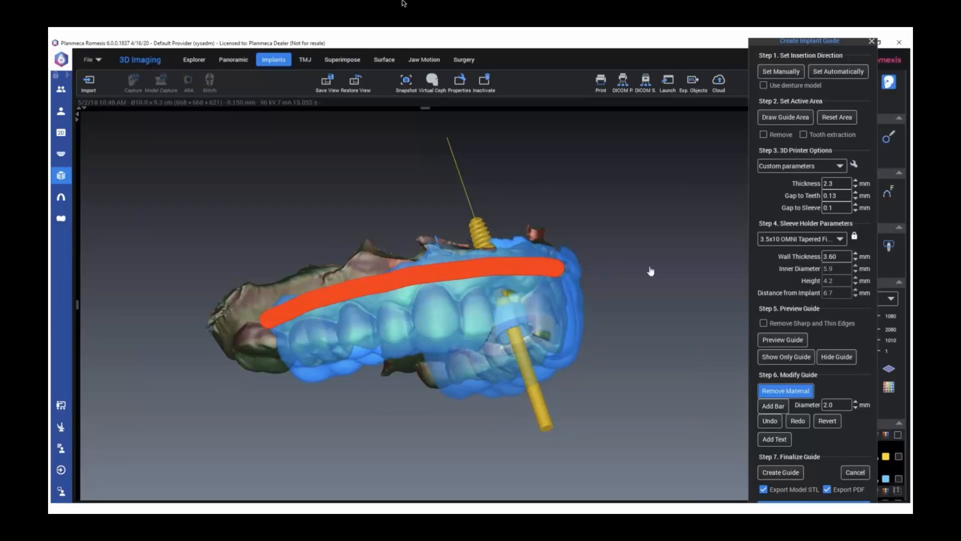
drag(648, 269, 490, 283)
drag(354, 283, 622, 321)
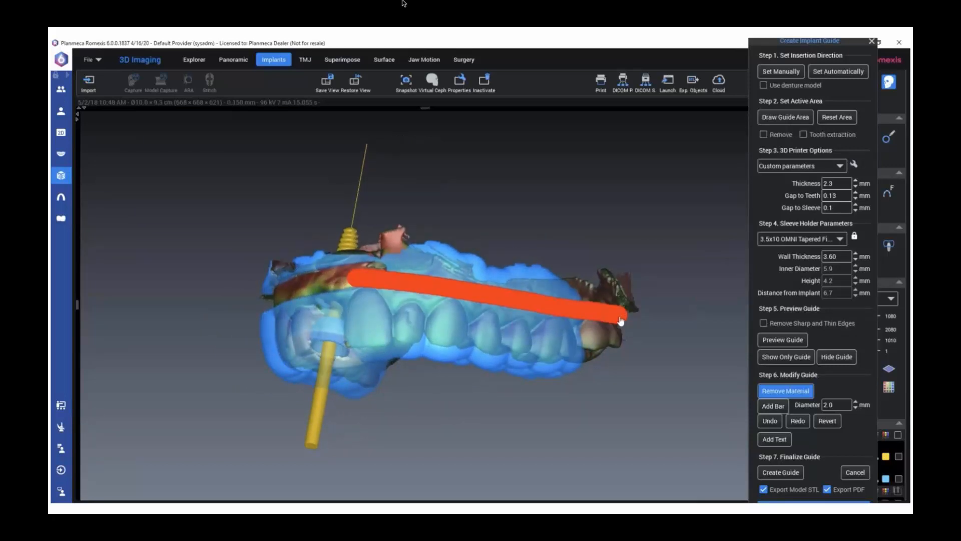
Remove guide material along the palatal gum line on both sides of the arch
mouse_move(404, 407)
mouse_down()
mouse_move(451, 212)
mouse_move(476, 175)
mouse_move(563, 150)
mouse_move(543, 146)
mouse_move(498, 215)
mouse_move(421, 221)
mouse_move(379, 247)
mouse_up()
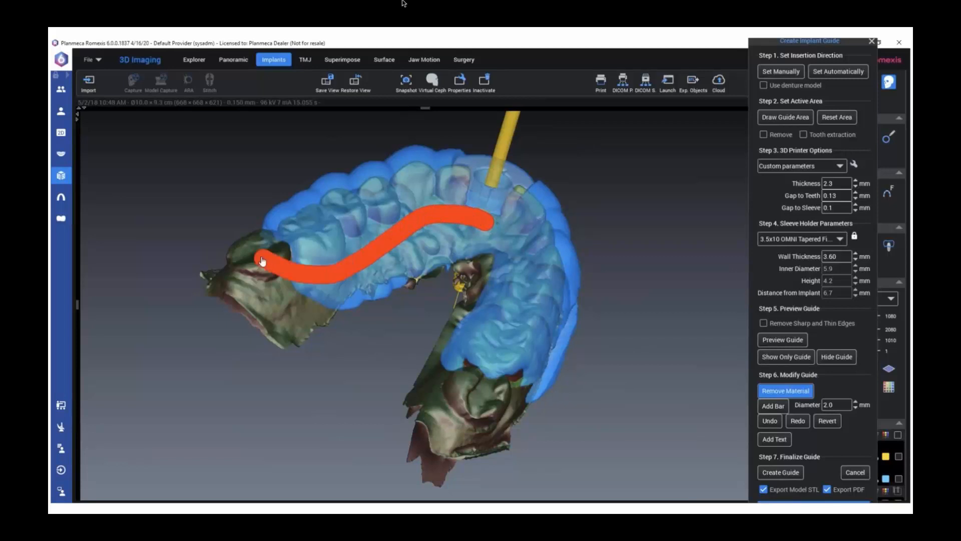
drag(663, 300, 498, 315)
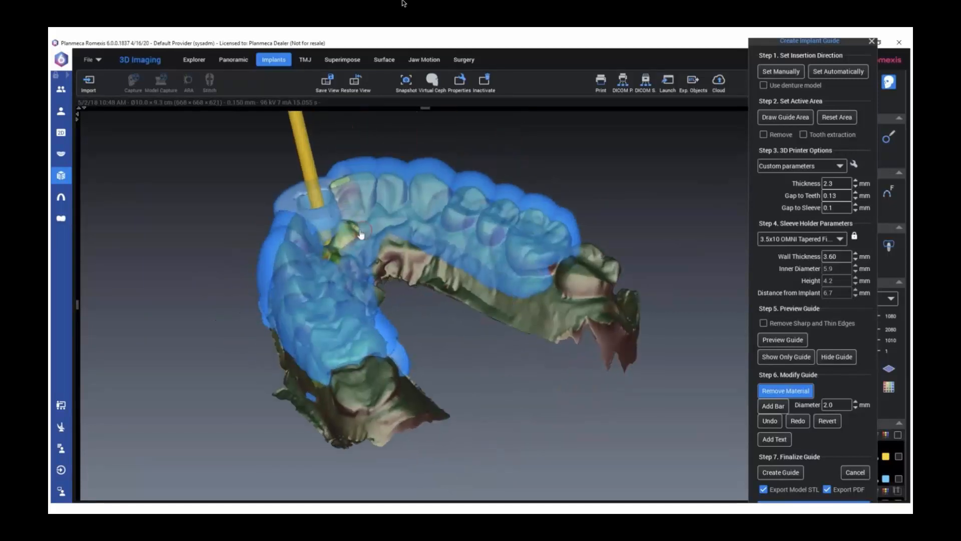
mouse_move(350, 228)
mouse_down()
mouse_move(388, 220)
mouse_move(552, 283)
mouse_move(608, 264)
mouse_up()
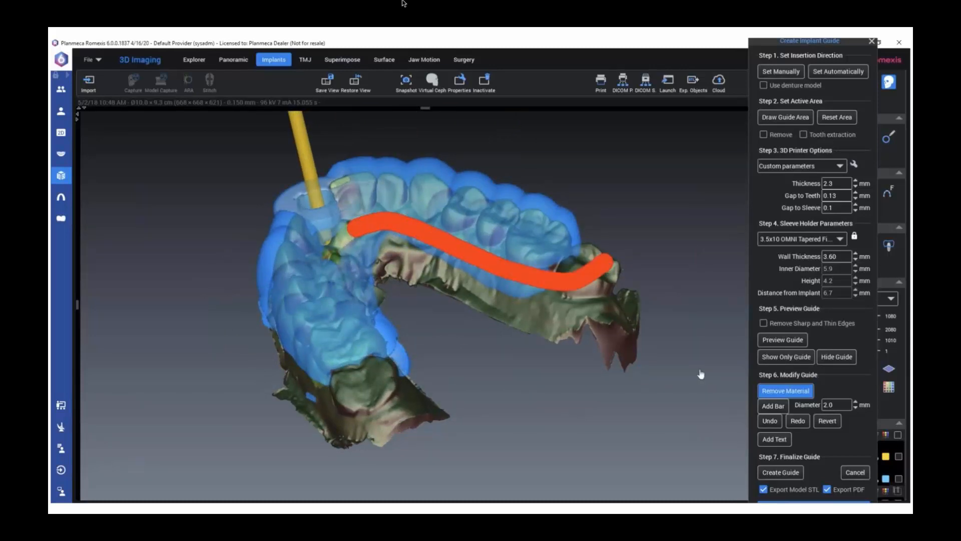
Show only the guide and erase the leftover loose strips of material on its palatal side
click(786, 357)
drag(577, 359, 663, 347)
mouse_move(440, 242)
mouse_down()
mouse_move(451, 232)
mouse_move(427, 227)
mouse_move(394, 243)
mouse_move(378, 273)
mouse_up()
mouse_move(437, 260)
mouse_down()
mouse_move(398, 254)
mouse_move(374, 313)
mouse_move(339, 332)
mouse_move(249, 311)
mouse_up()
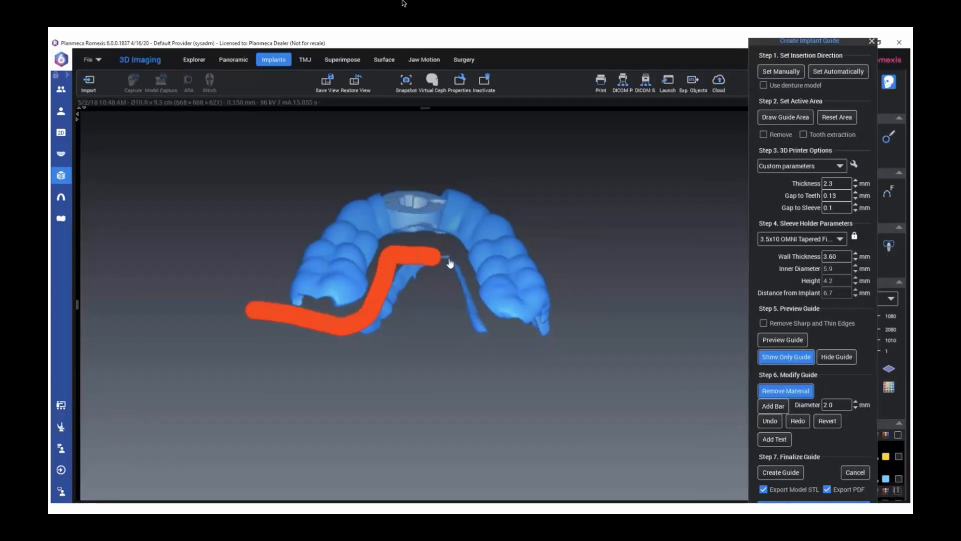
mouse_move(450, 262)
mouse_down()
mouse_move(397, 279)
mouse_move(356, 336)
mouse_up()
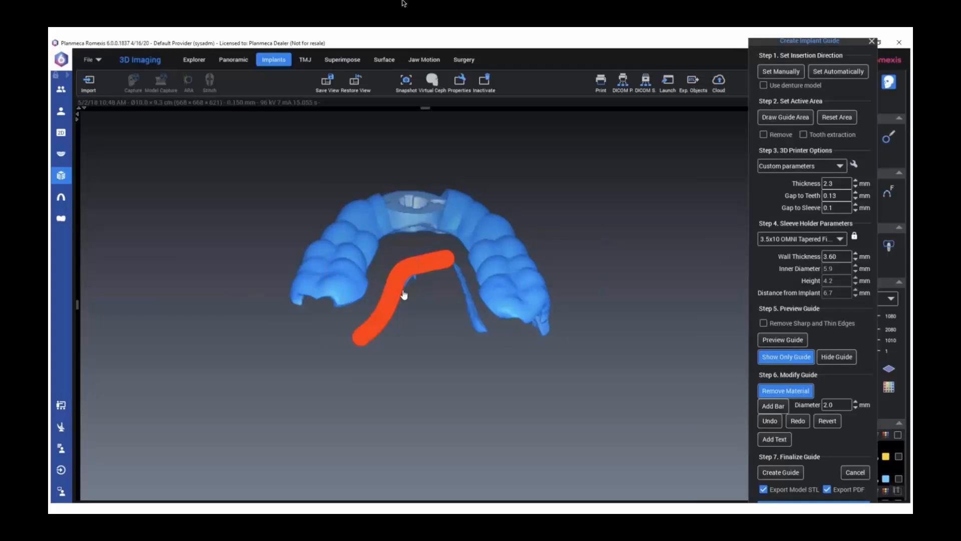
mouse_move(453, 262)
mouse_down()
mouse_move(472, 317)
mouse_move(507, 348)
mouse_up()
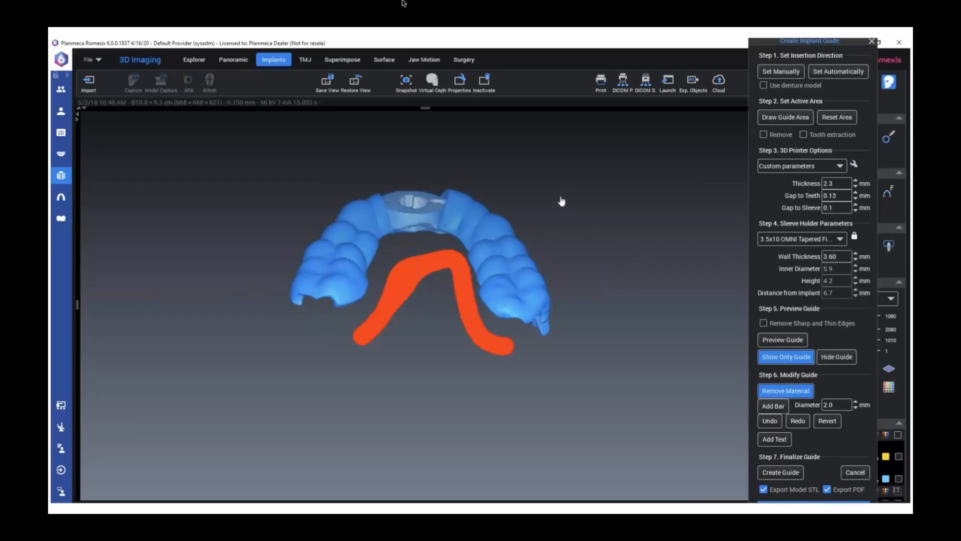
Trim the guide's gum-side facial edge on both sides of the arch and the thin band bridging the sleeve holder
mouse_move(556, 188)
right_down()
mouse_move(528, 265)
mouse_move(548, 259)
mouse_move(434, 231)
right_up()
mouse_move(482, 257)
mouse_down()
mouse_move(528, 262)
mouse_move(369, 223)
mouse_move(541, 262)
mouse_move(360, 240)
mouse_up()
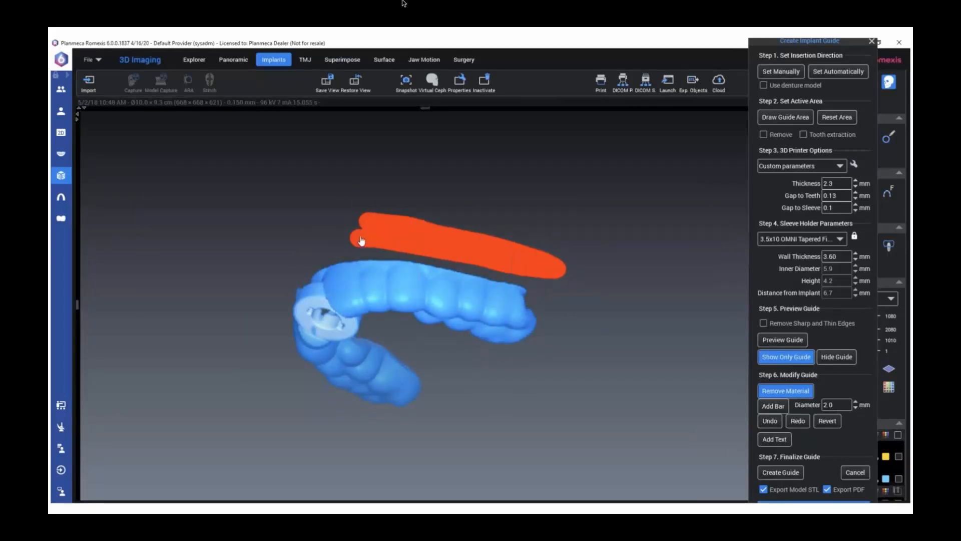
click(413, 197)
drag(415, 200, 418, 282)
drag(362, 299, 337, 305)
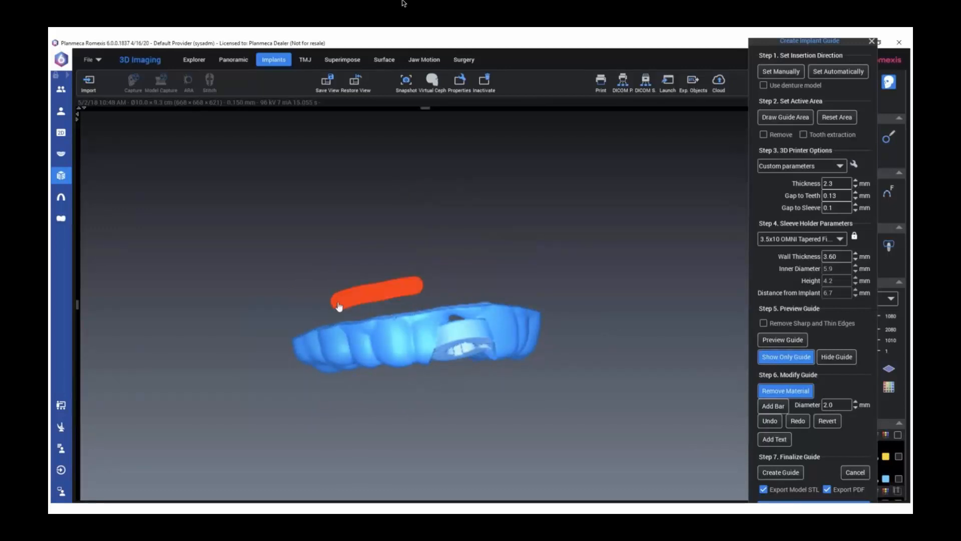
click(481, 359)
scroll(481, 358, up, 2)
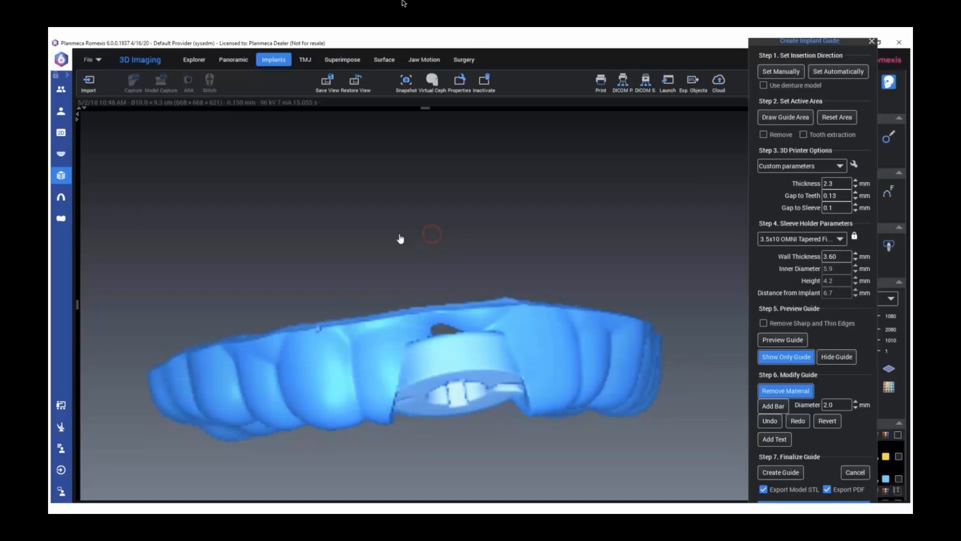
mouse_move(392, 238)
mouse_down()
mouse_move(384, 250)
mouse_move(399, 341)
mouse_move(500, 324)
mouse_move(457, 339)
mouse_move(478, 340)
mouse_up()
mouse_move(433, 289)
mouse_down()
mouse_move(431, 183)
mouse_move(455, 378)
mouse_move(466, 296)
mouse_move(405, 415)
mouse_up()
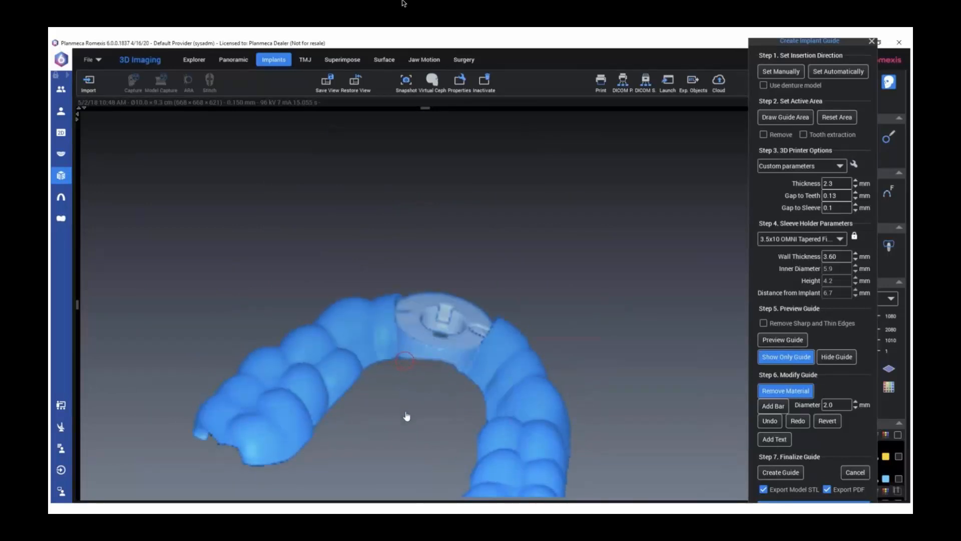
Trim the back ends of the guide over the molars on both sides in the occlusal view
drag(451, 397, 423, 326)
scroll(415, 331, down, 4)
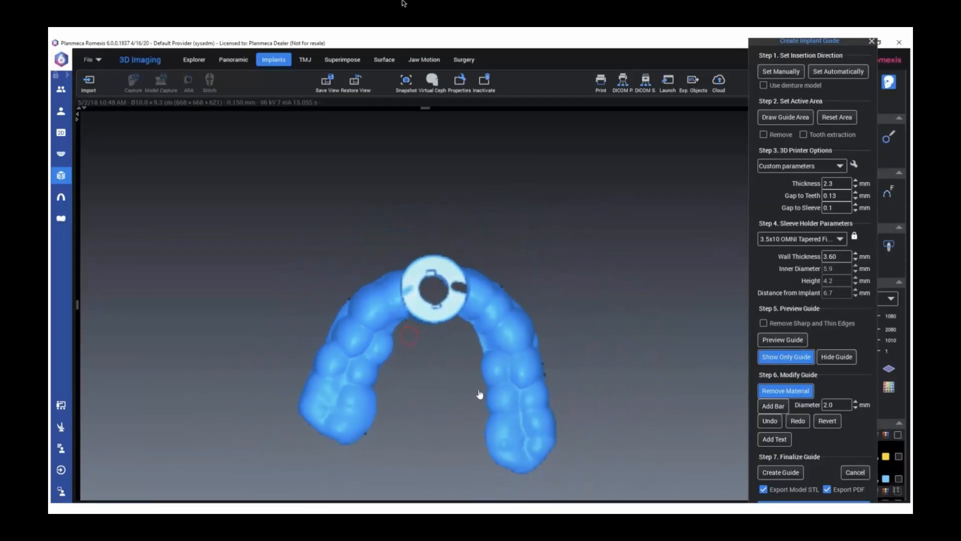
drag(480, 458, 511, 460)
drag(578, 445, 497, 473)
mouse_move(288, 415)
mouse_down()
mouse_move(332, 444)
mouse_move(393, 436)
mouse_up()
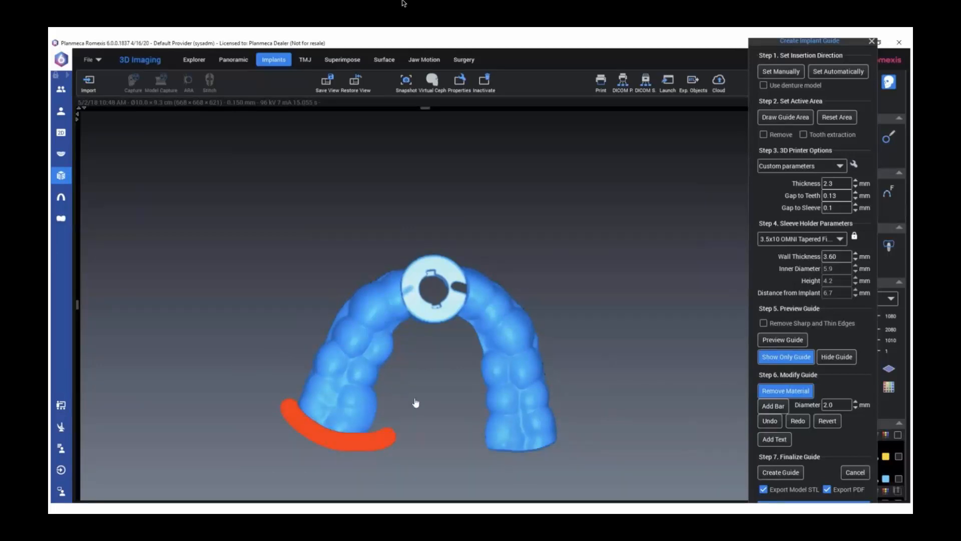
Show the arch again and cut inspection windows over the implant-side first premolar and the opposite canine
click(777, 358)
scroll(439, 363, up, 4)
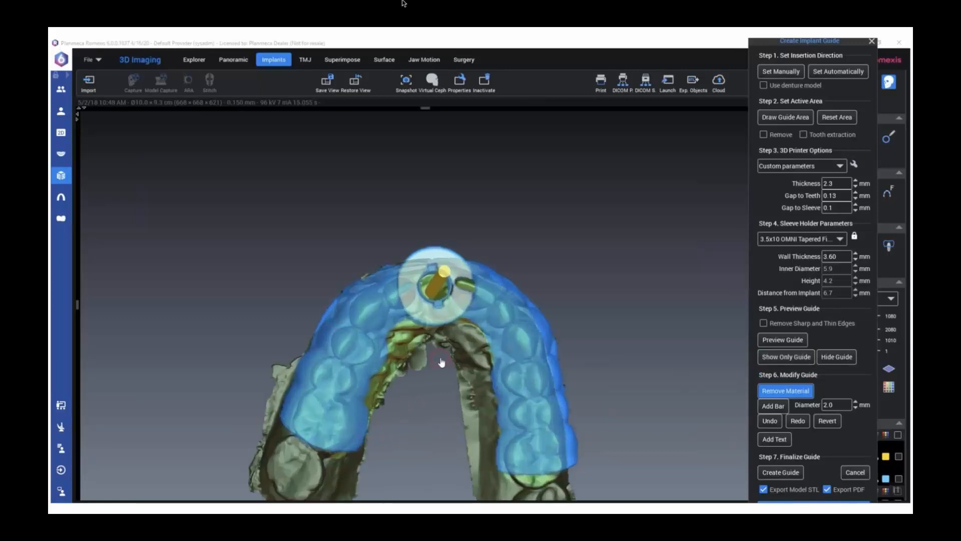
middle_drag(439, 356, 439, 280)
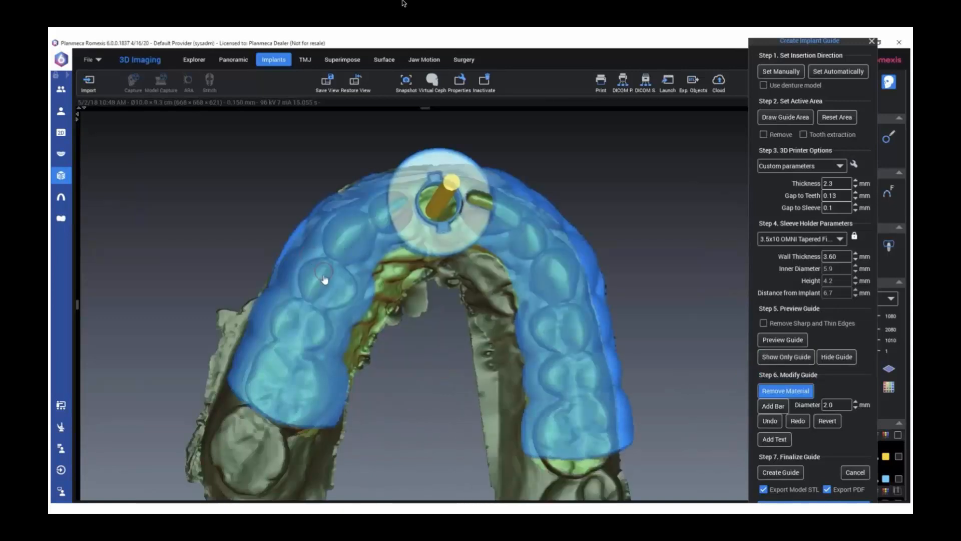
click(323, 279)
drag(322, 278, 316, 283)
mouse_move(577, 275)
right_down()
mouse_move(524, 296)
mouse_move(536, 216)
right_up()
mouse_move(544, 193)
mouse_down()
mouse_move(529, 223)
mouse_move(542, 197)
mouse_up()
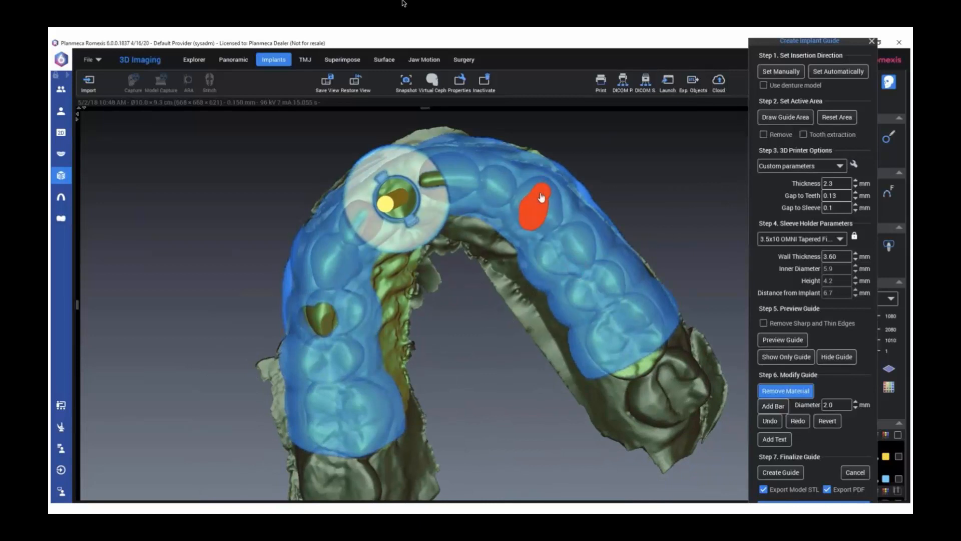
Show only the guide and trim the remaining facial edge beside the sleeve holder
mouse_move(472, 341)
right_down()
mouse_move(516, 313)
mouse_move(539, 404)
mouse_move(498, 275)
mouse_move(530, 281)
mouse_move(523, 309)
right_up()
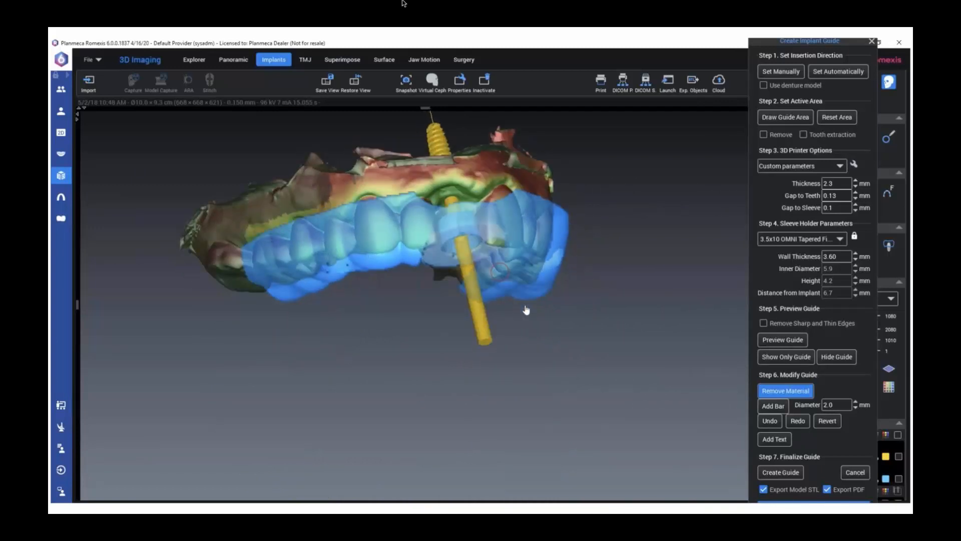
click(784, 357)
right_drag(489, 186, 420, 201)
click(419, 197)
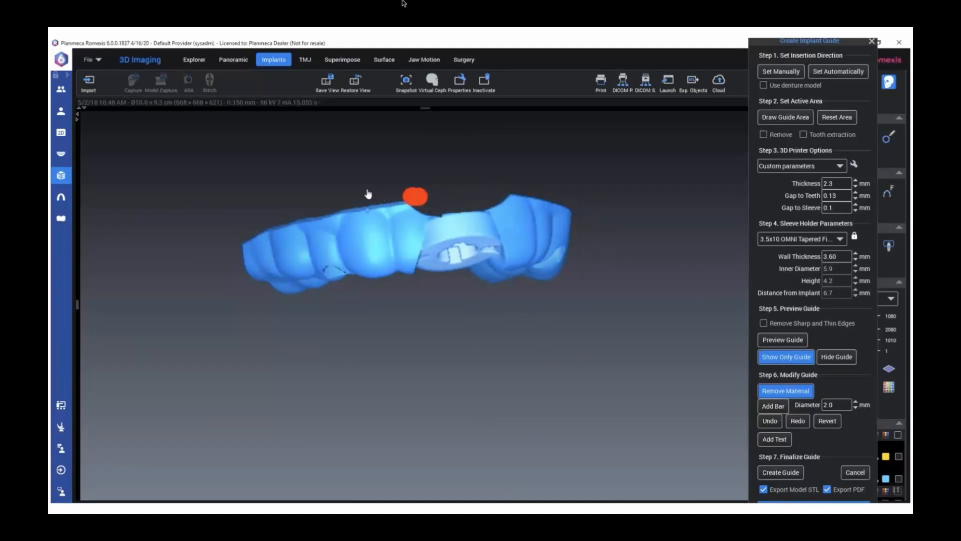
drag(368, 194, 336, 187)
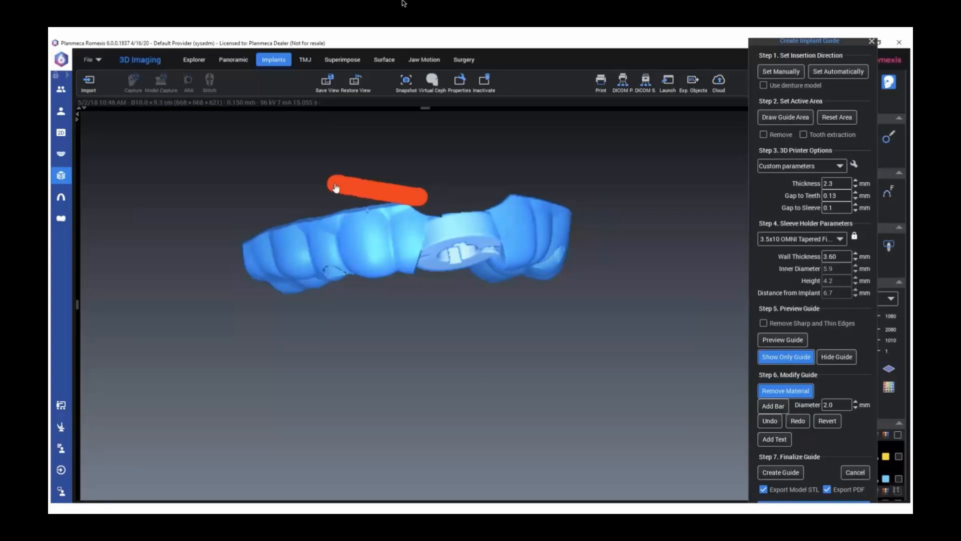
Add a 2.0 mm diameter reinforcement bar across the palatal side of the sleeve holder
mouse_move(399, 186)
right_down()
mouse_move(464, 310)
mouse_move(464, 289)
right_up()
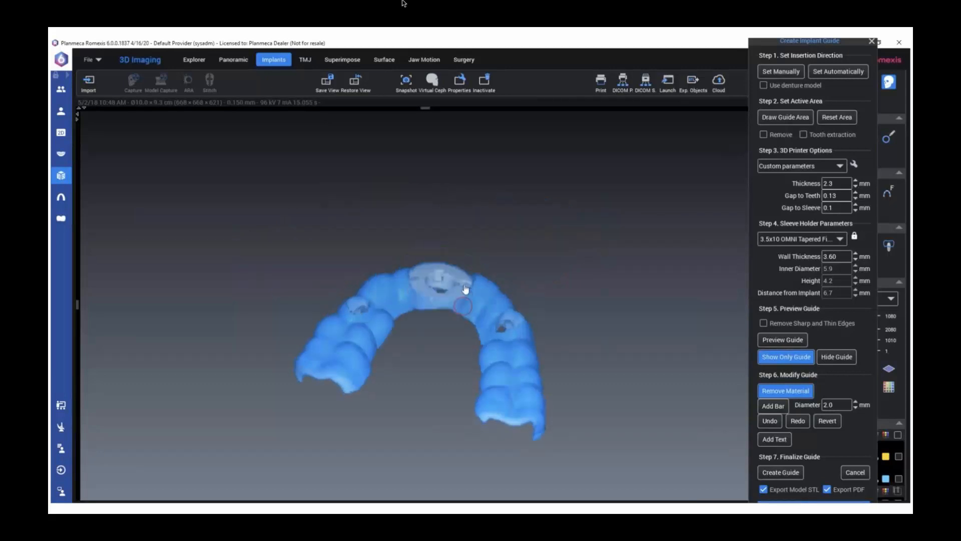
scroll(463, 336, up, 3)
scroll(463, 337, up, 3)
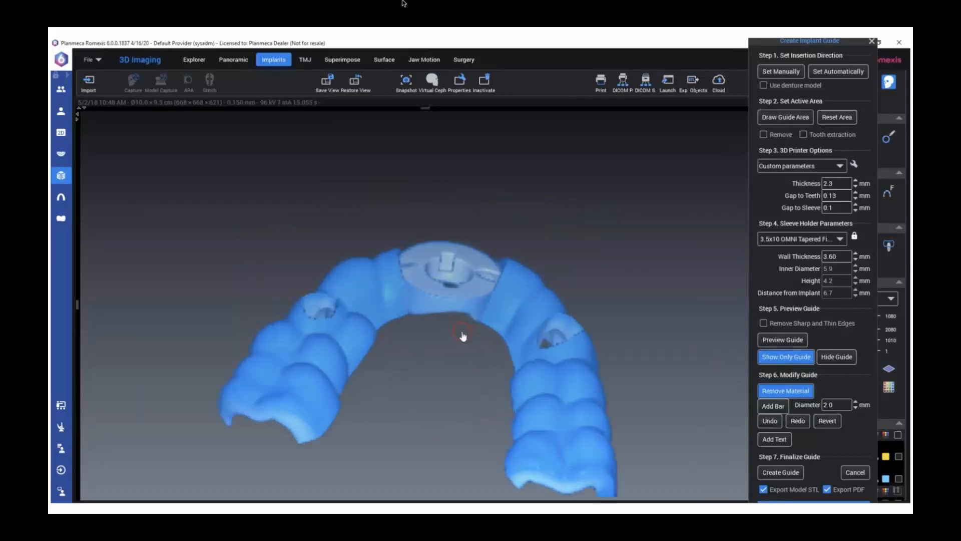
click(772, 408)
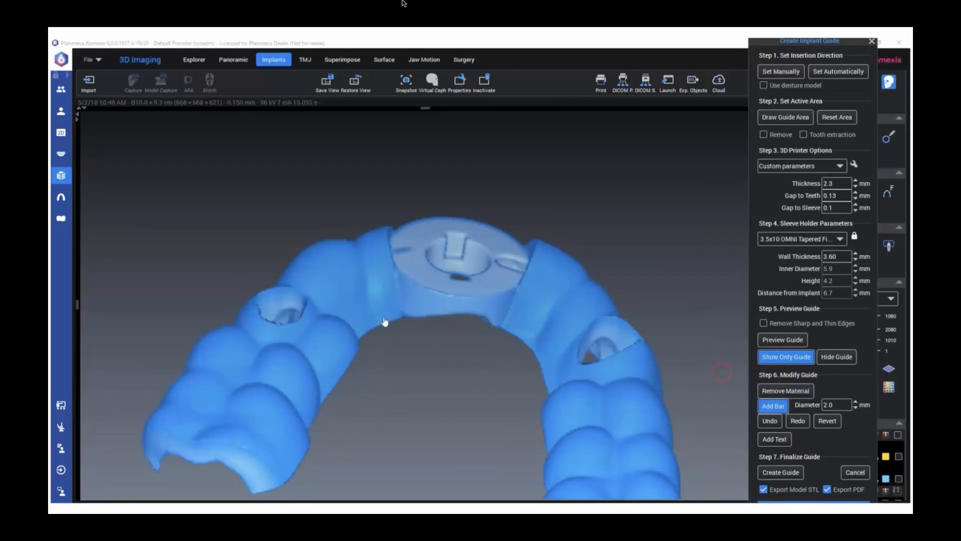
click(531, 348)
right_drag(522, 268, 503, 359)
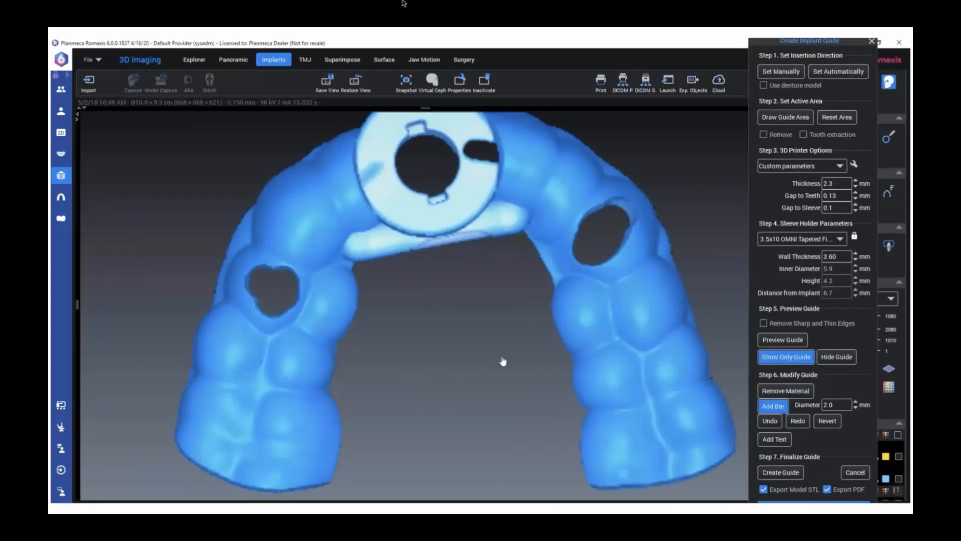
Create the final implant guide with model STL and PDF export enabled, and dismiss the implant report form without saving
click(790, 473)
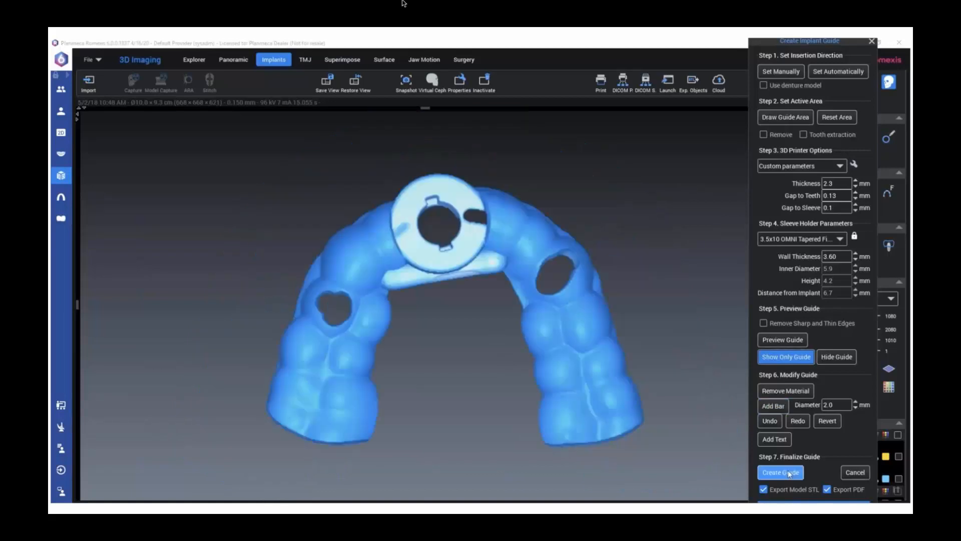
click(494, 343)
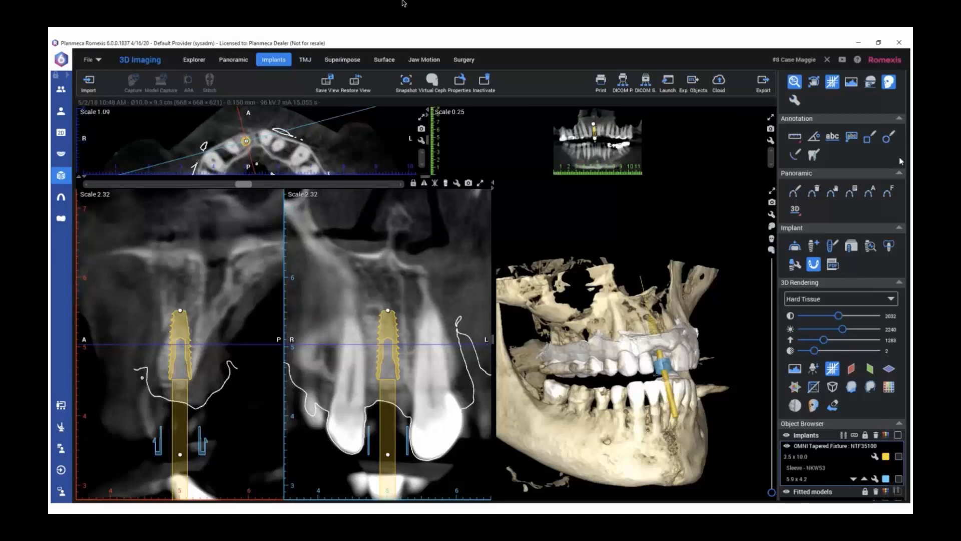
click(832, 263)
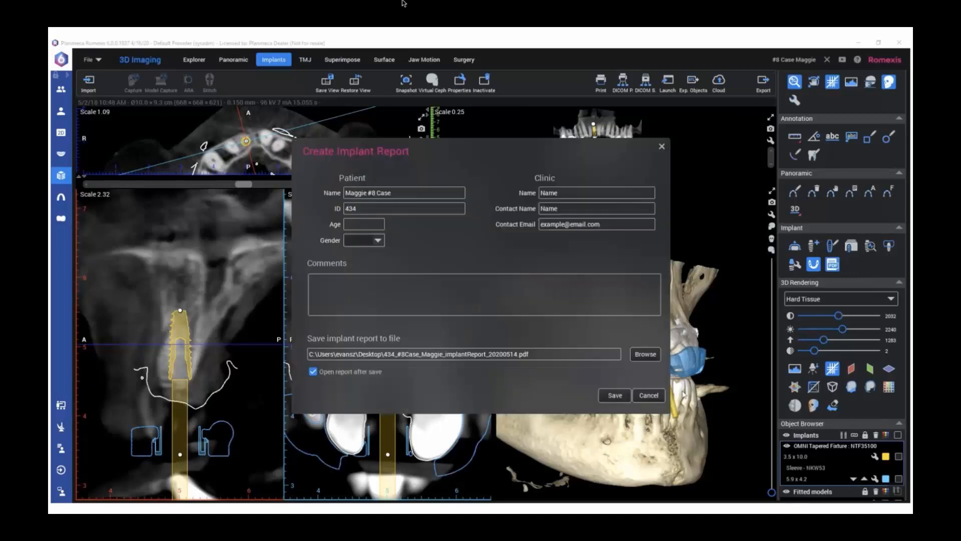
click(647, 396)
Maximize the 3D rendering, raise its threshold to 4095 to hide the bone, and inspect the guide on the arch from the occlusal side
drag(727, 412, 642, 404)
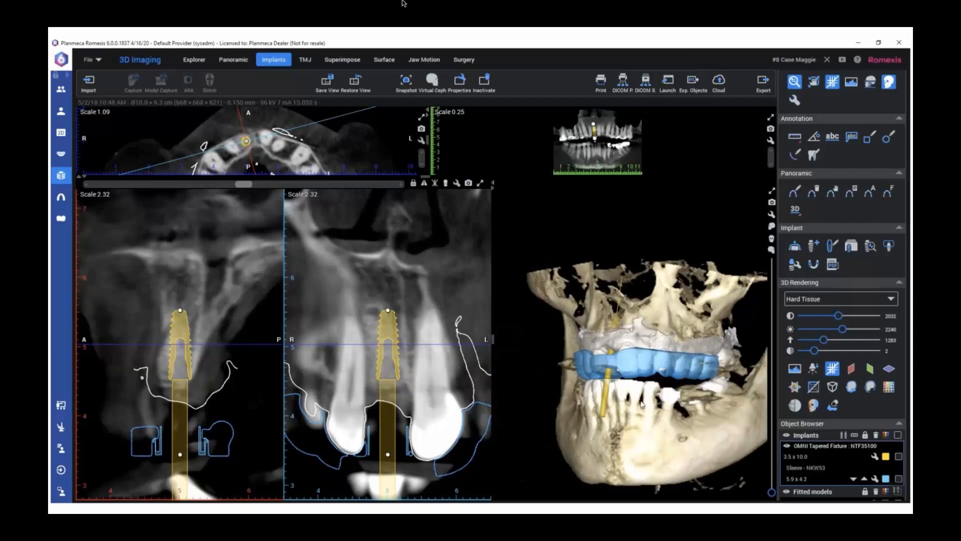
scroll(666, 391, up, 1)
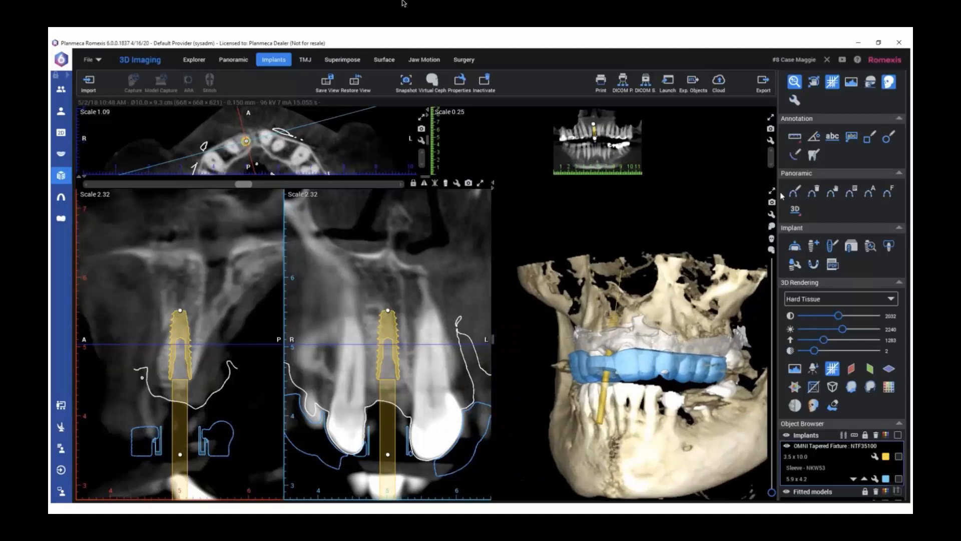
double_click(523, 361)
scroll(444, 379, down, 3)
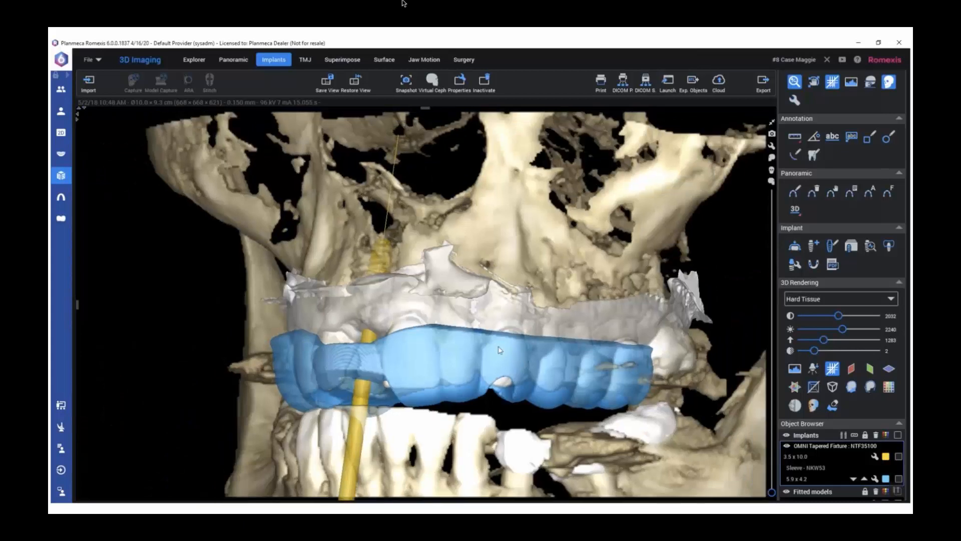
drag(444, 380, 547, 384)
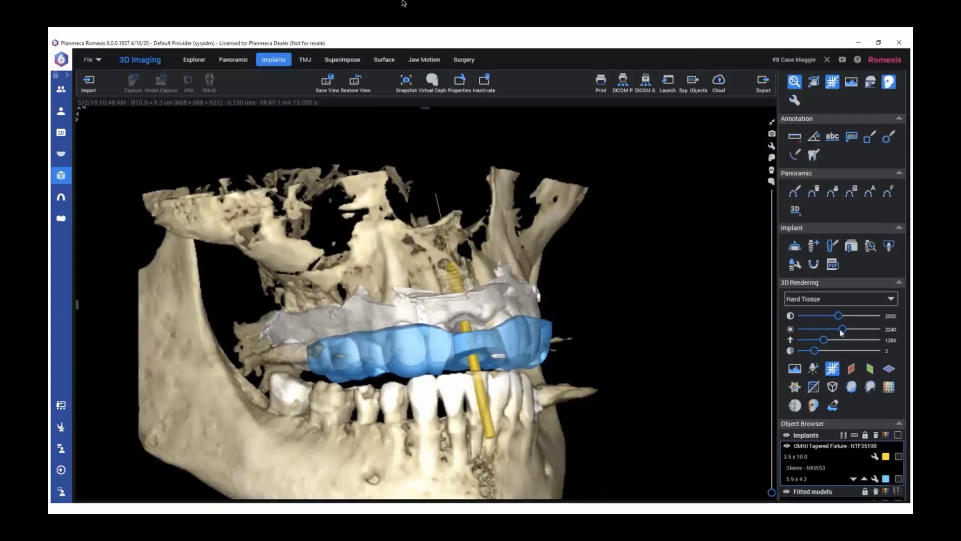
drag(823, 340, 894, 347)
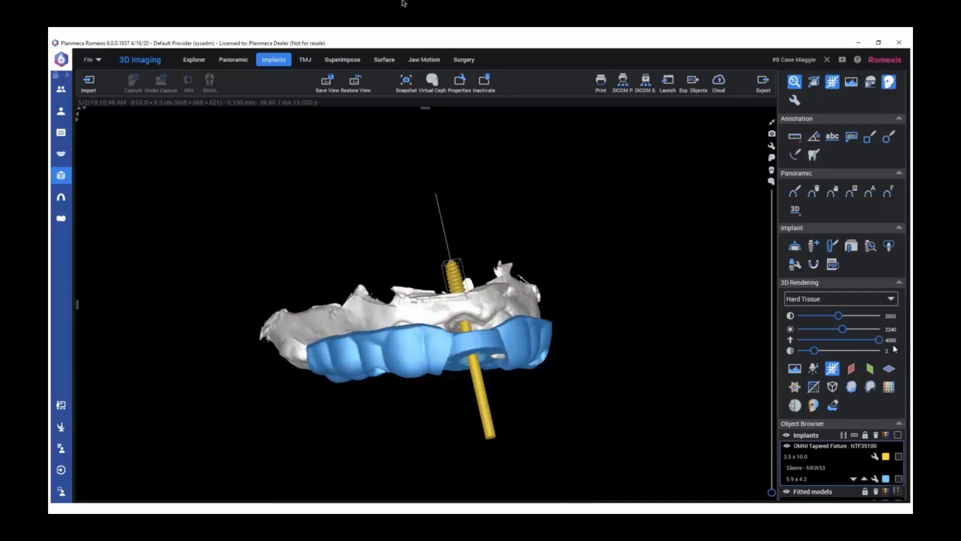
drag(562, 346, 514, 207)
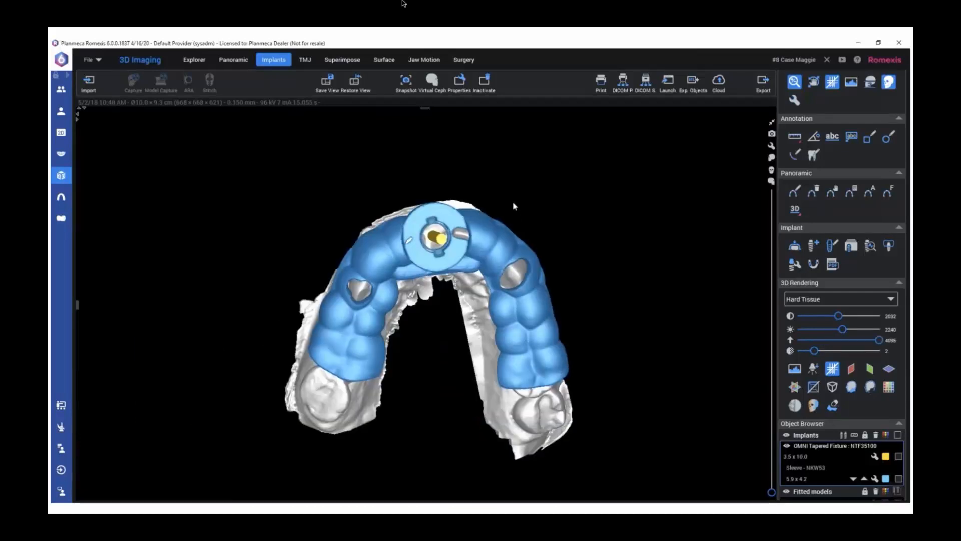
drag(423, 316, 422, 344)
drag(426, 305, 428, 227)
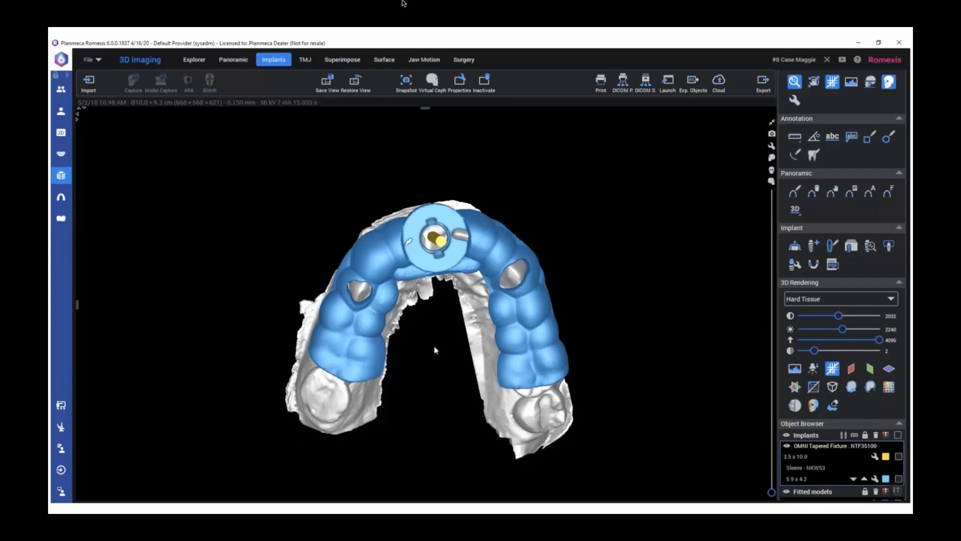
click(899, 491)
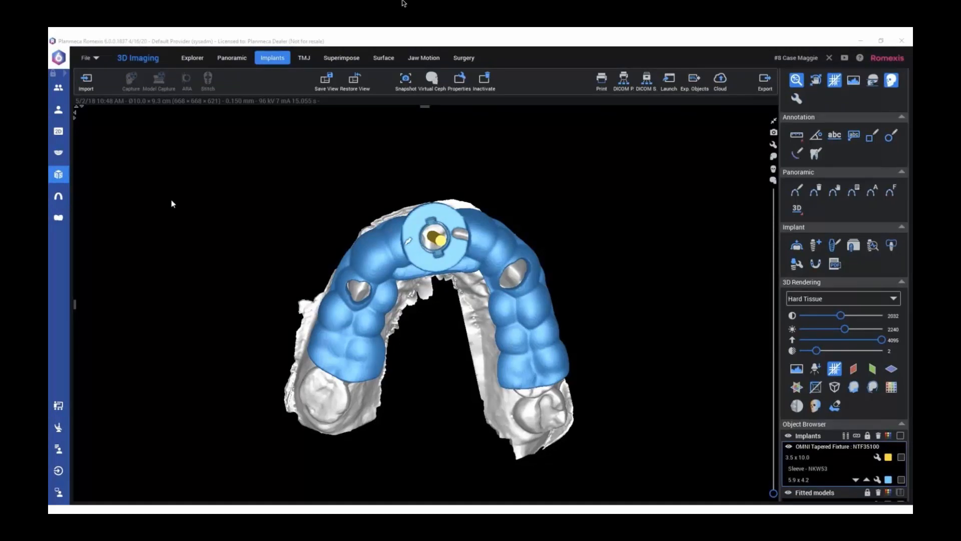
Open the patient's data and filter the image list to CAD/CAM and 3D entries
click(59, 110)
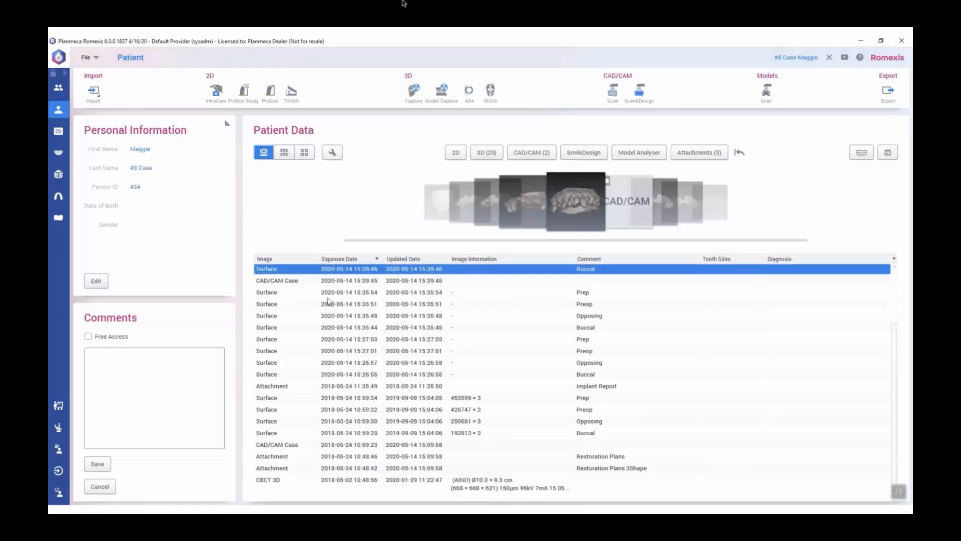
click(287, 280)
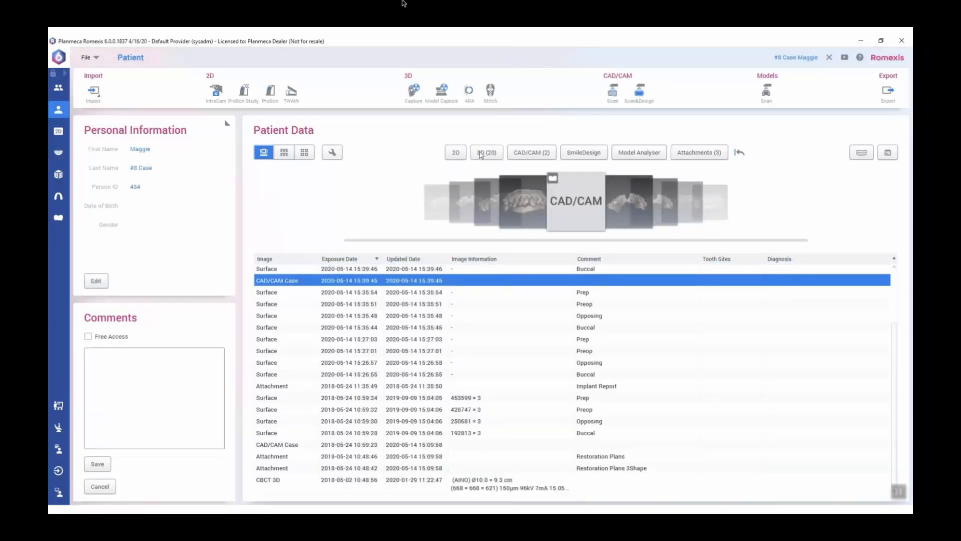
click(482, 153)
click(525, 154)
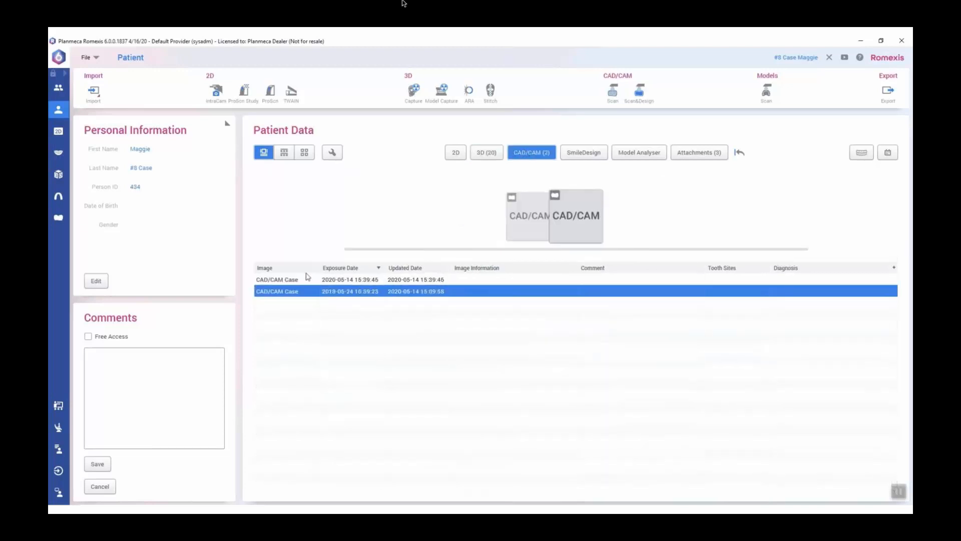
click(492, 154)
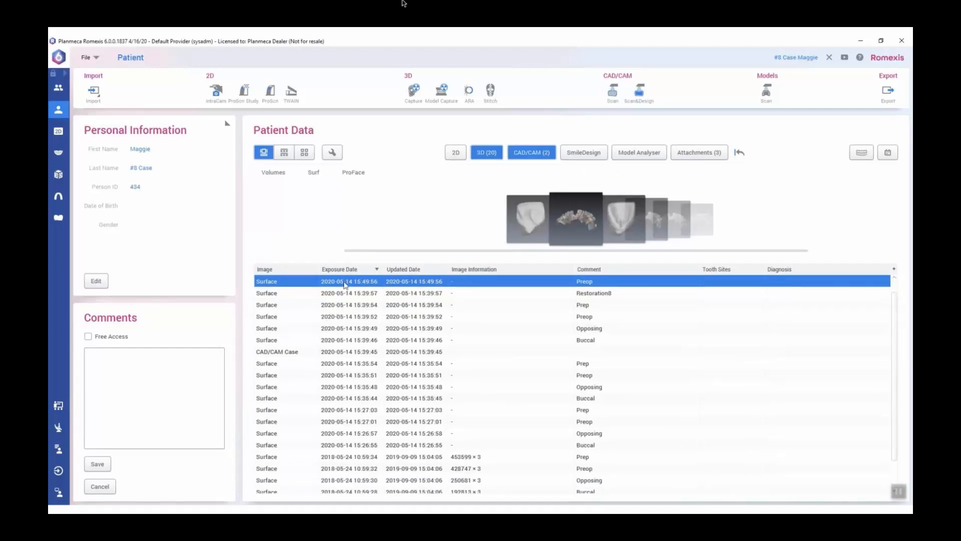
Browse through the surface scans and CAD/CAM cases in the filtered list down to the CBCT 3D volume
key(Down)
key(Down)
key(Down)
key(Down)
key(Down)
key(Down)
key(Down)
key(Down)
key(Down)
key(Down)
key(Down)
key(Down)
key(Down)
key(Down)
key(Down)
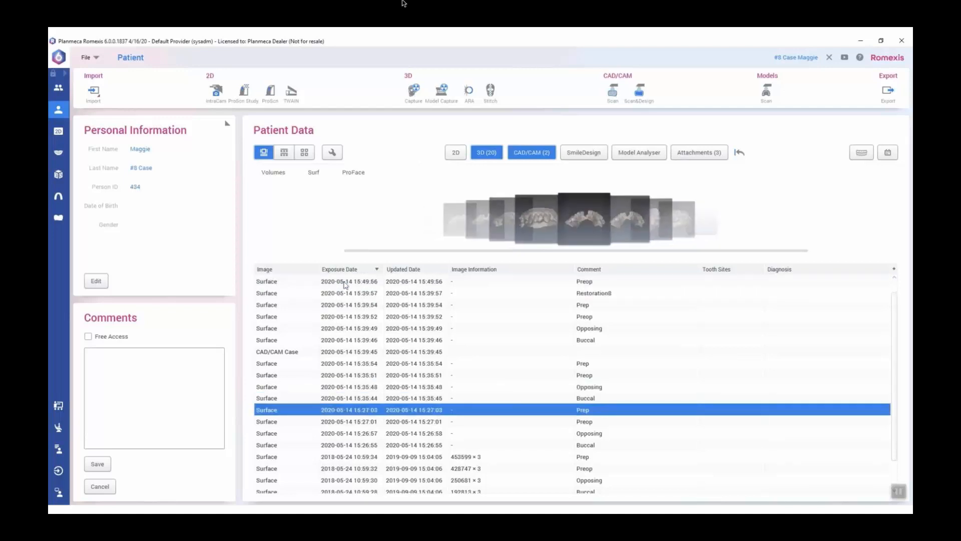
key(Down)
key(Down)
key(Down)
key(Down)
key(Down)
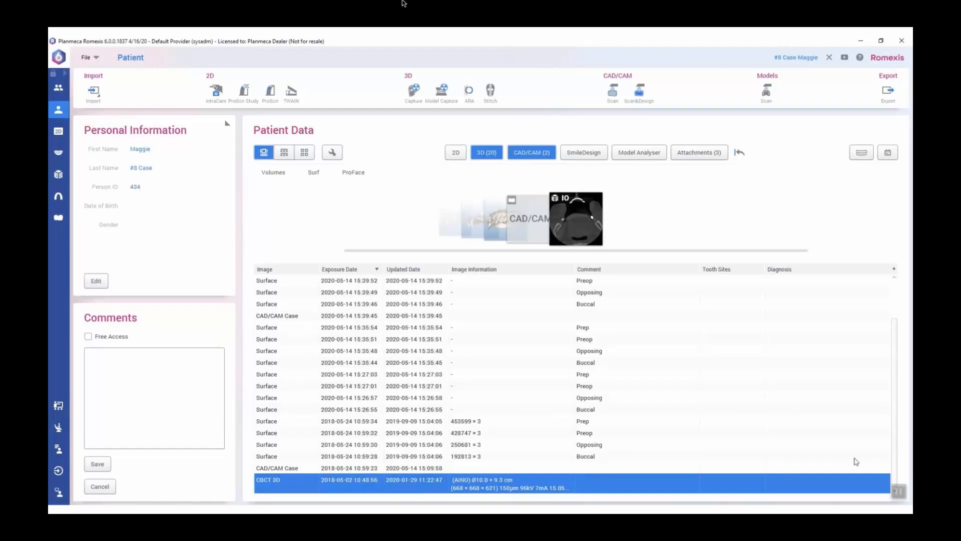
click(903, 495)
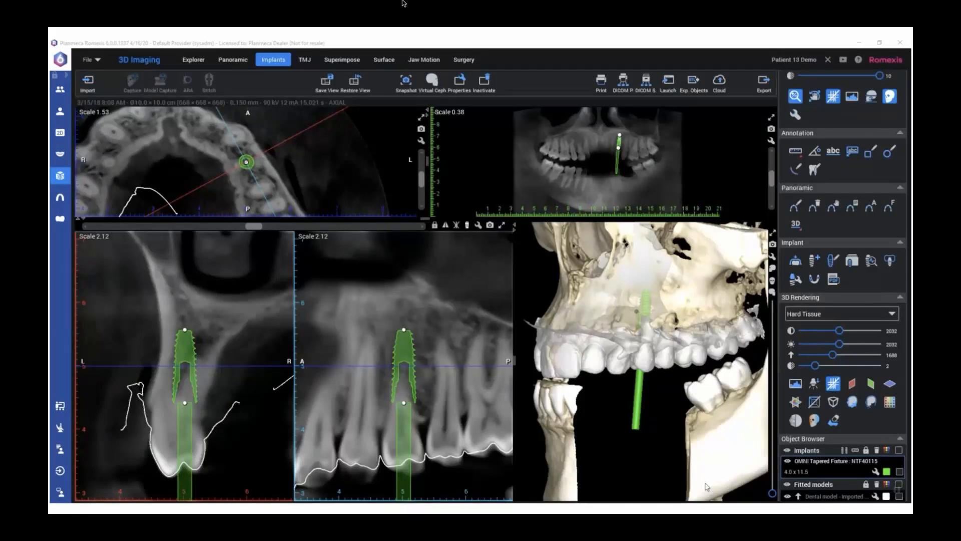
In the second demo case, erase the stray bone fragment in the lower jaw gap with Clean Rendering
click(625, 331)
mouse_move(625, 331)
mouse_down()
mouse_move(745, 338)
mouse_move(751, 329)
mouse_move(685, 319)
mouse_move(631, 325)
mouse_up()
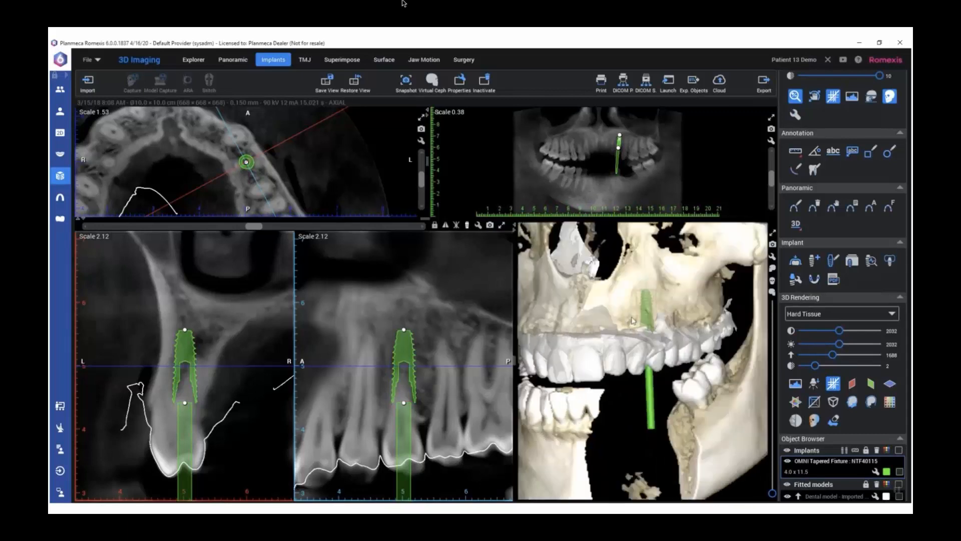
click(833, 420)
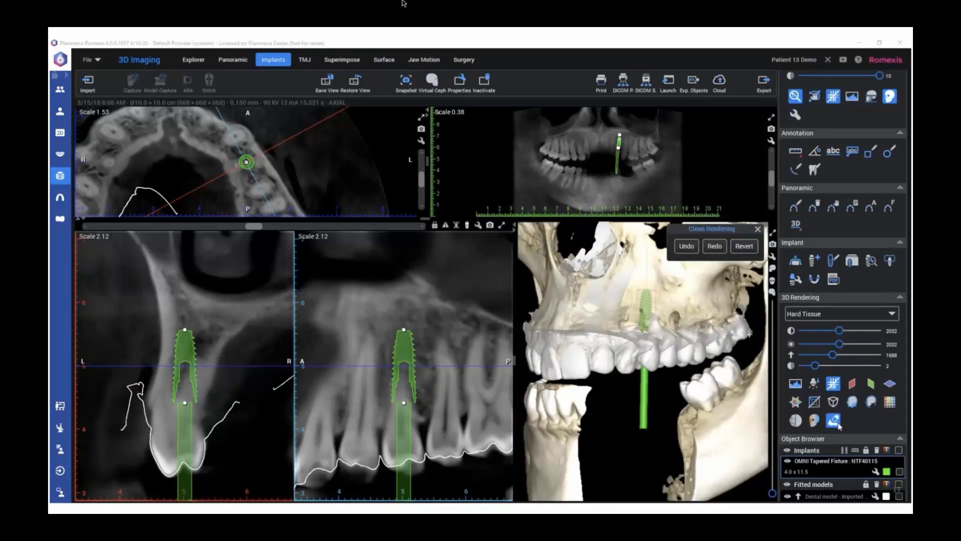
mouse_move(677, 381)
mouse_down()
mouse_move(682, 488)
mouse_move(674, 477)
mouse_up()
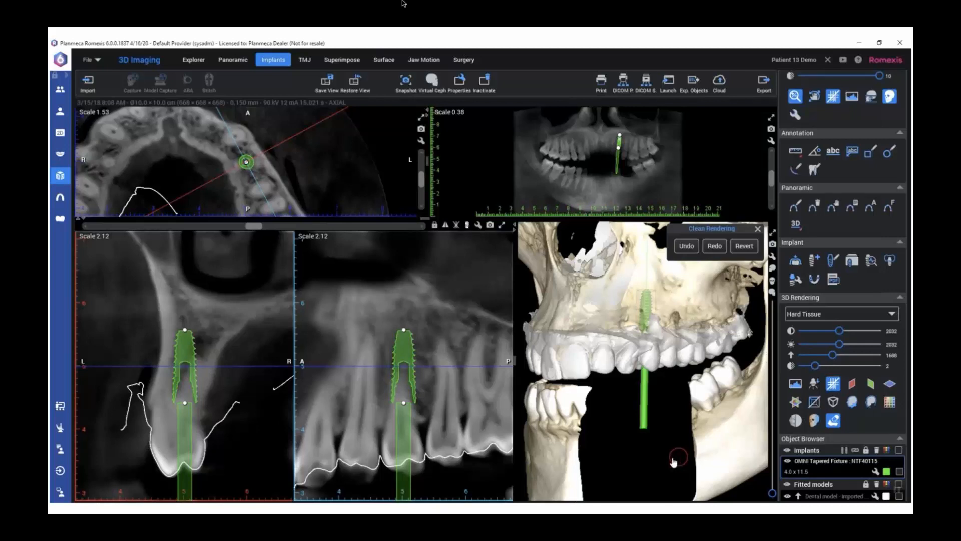
mouse_move(668, 461)
middle_down()
mouse_move(660, 444)
mouse_move(694, 423)
mouse_move(715, 423)
middle_up()
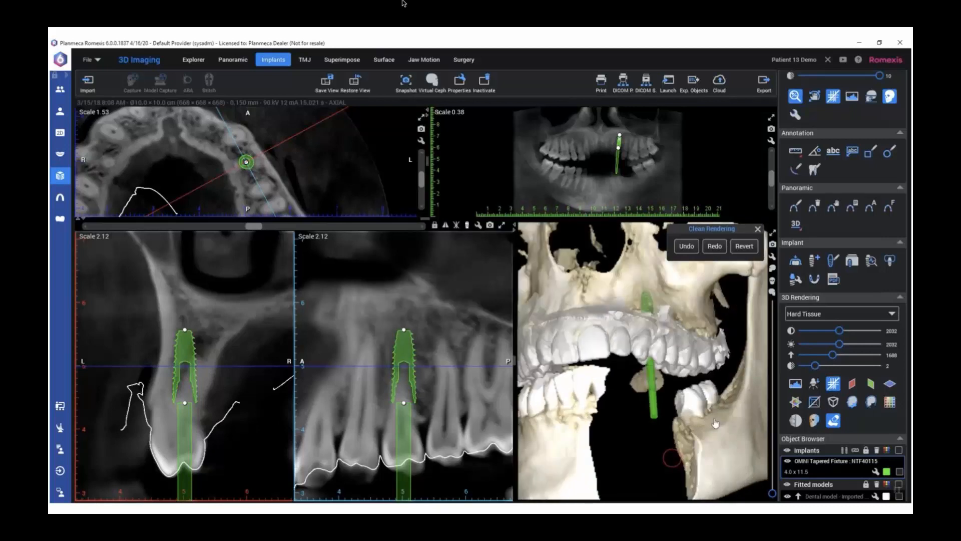
click(758, 229)
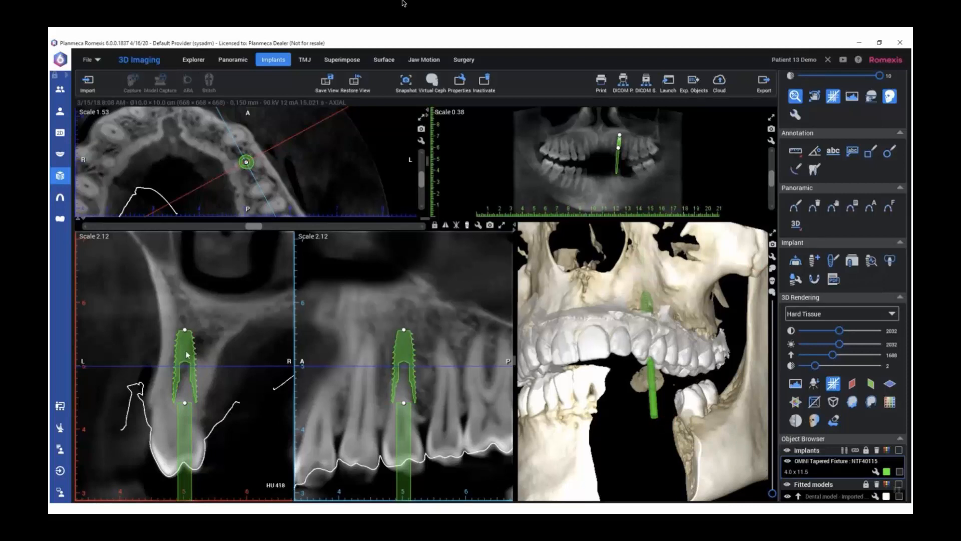
Raise the 3D rendering threshold to 4095 to isolate the arch scans and check where the implant axis exits the premolar
drag(185, 349, 185, 347)
drag(657, 395, 672, 387)
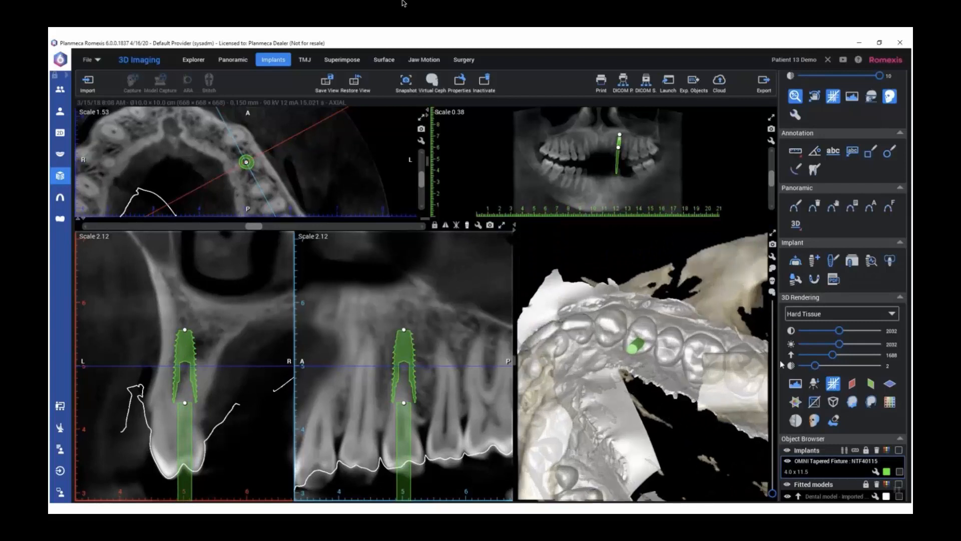
drag(832, 355, 896, 359)
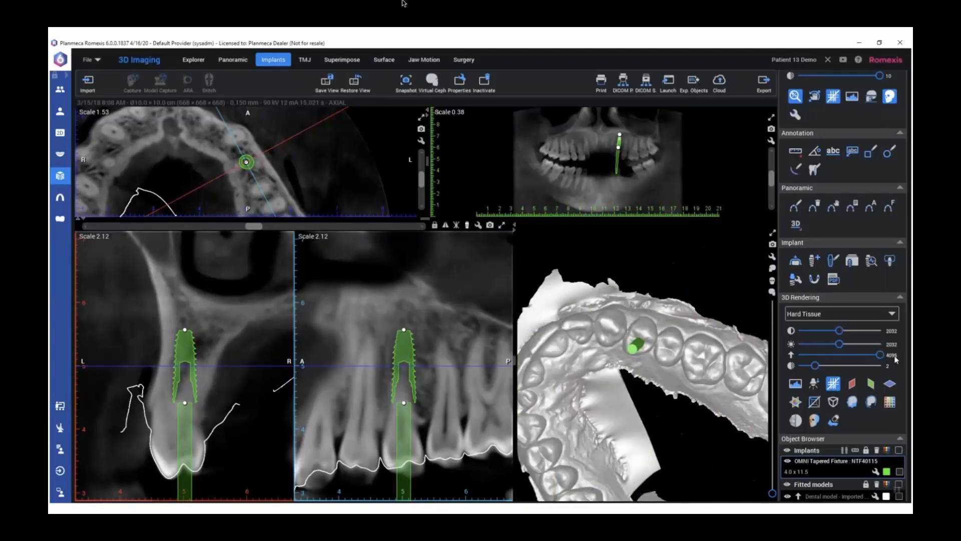
drag(714, 370, 688, 422)
scroll(695, 388, up, 5)
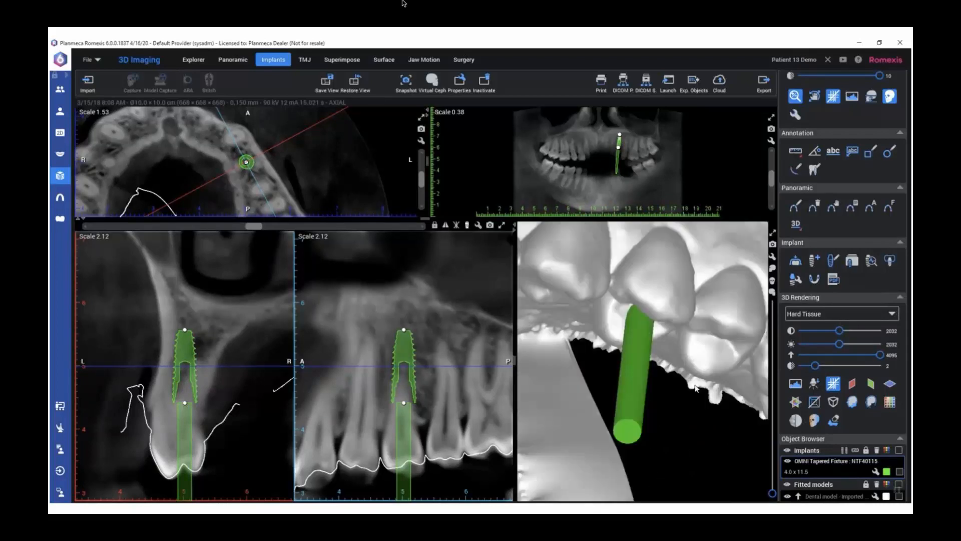
drag(696, 368, 703, 338)
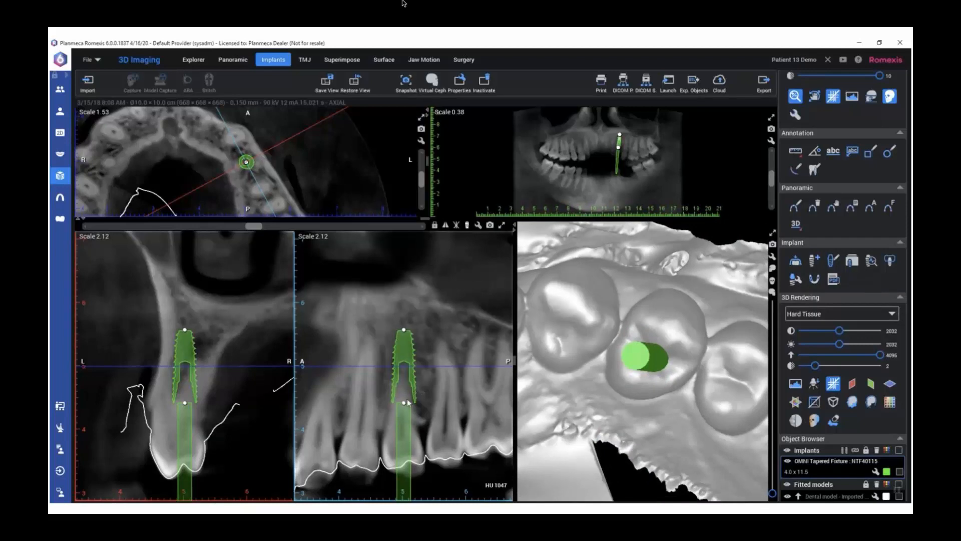
Adjust the implant's tilt in the cross-section so its axis passes through the premolar's occlusal surface, checking it against the arch scan
drag(403, 328, 403, 331)
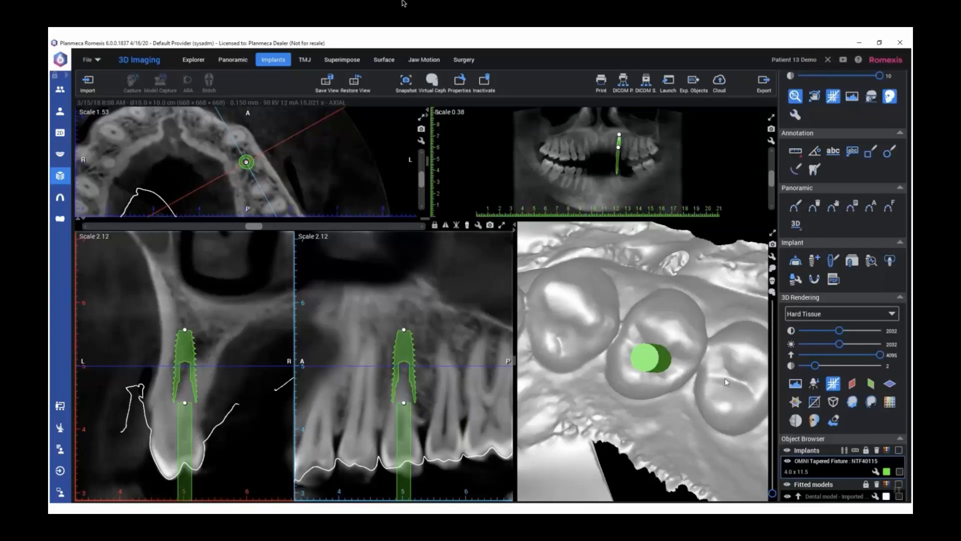
drag(741, 370, 729, 428)
scroll(729, 428, down, 6)
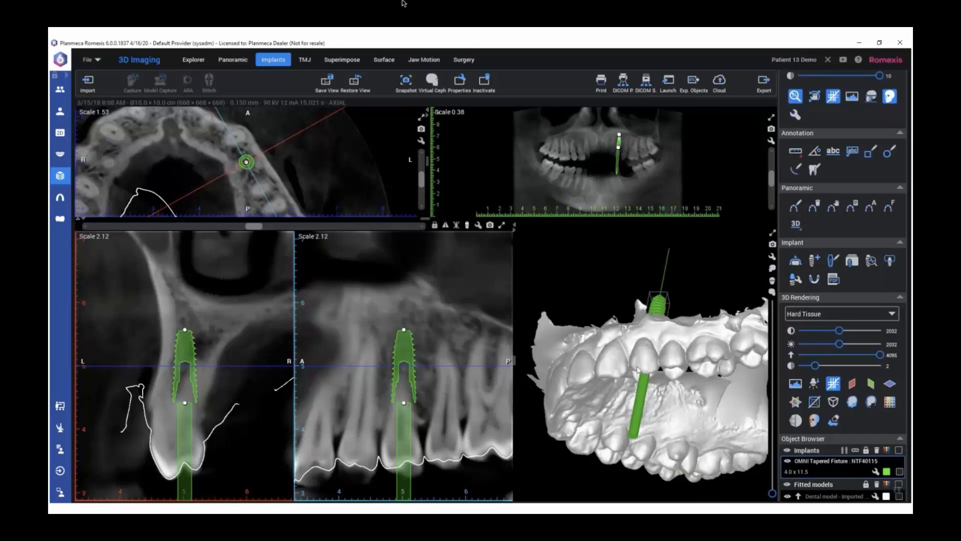
drag(402, 343, 408, 346)
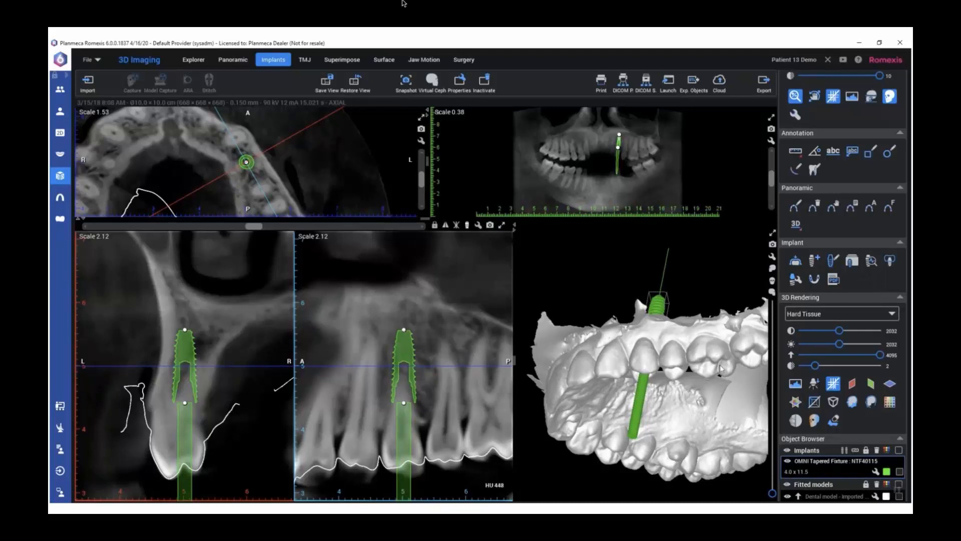
drag(753, 373, 728, 353)
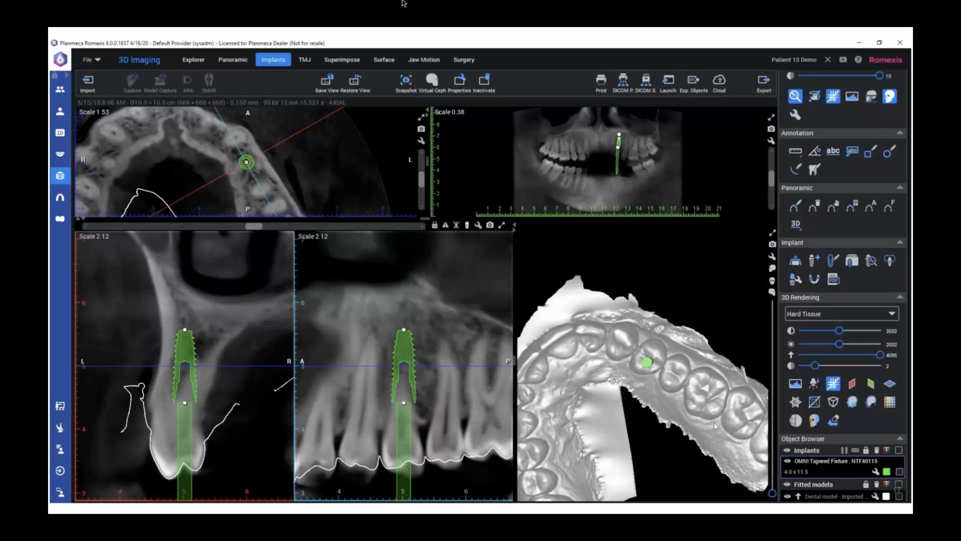
Replace the planned NTF40115 implant with the same model including the TruAbutment Guide NKW53 sleeve from the implant library
double_click(408, 352)
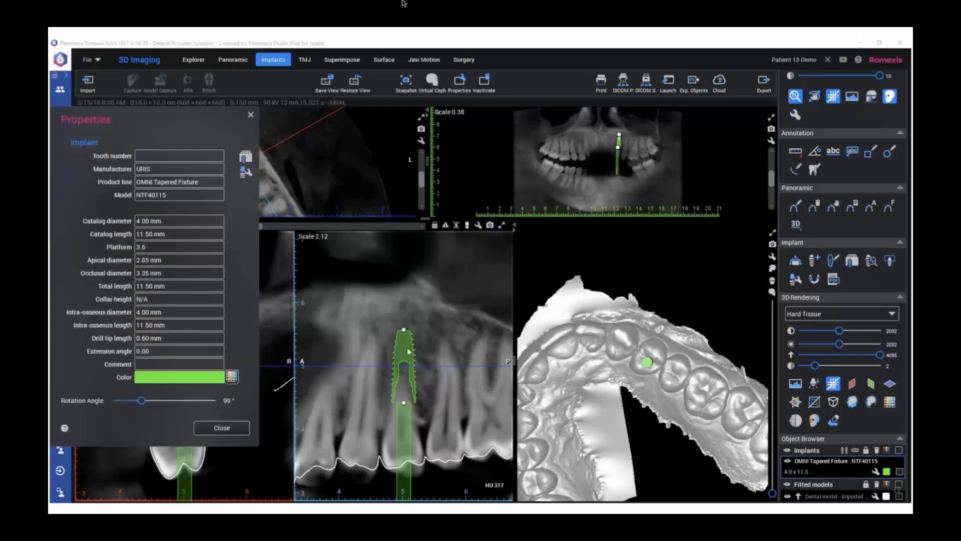
click(244, 157)
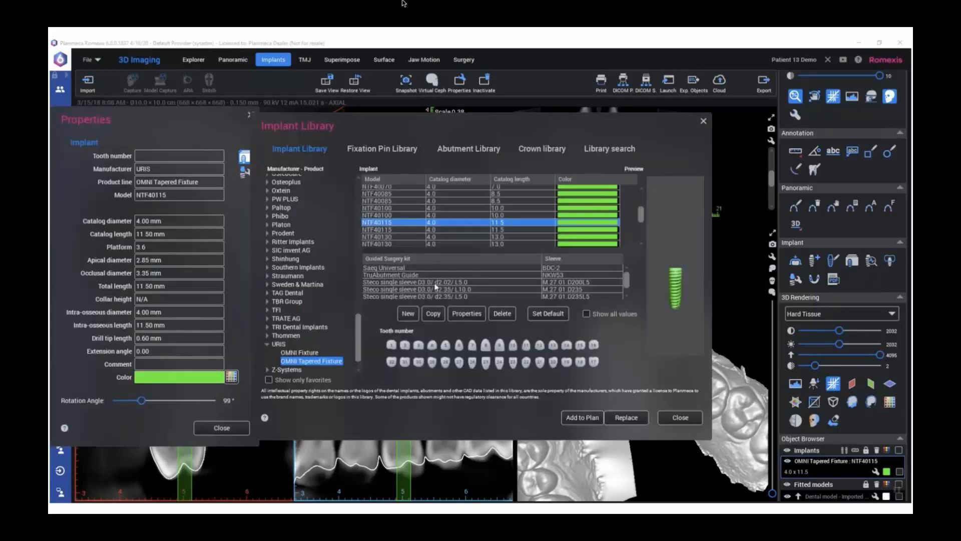
click(405, 279)
click(626, 417)
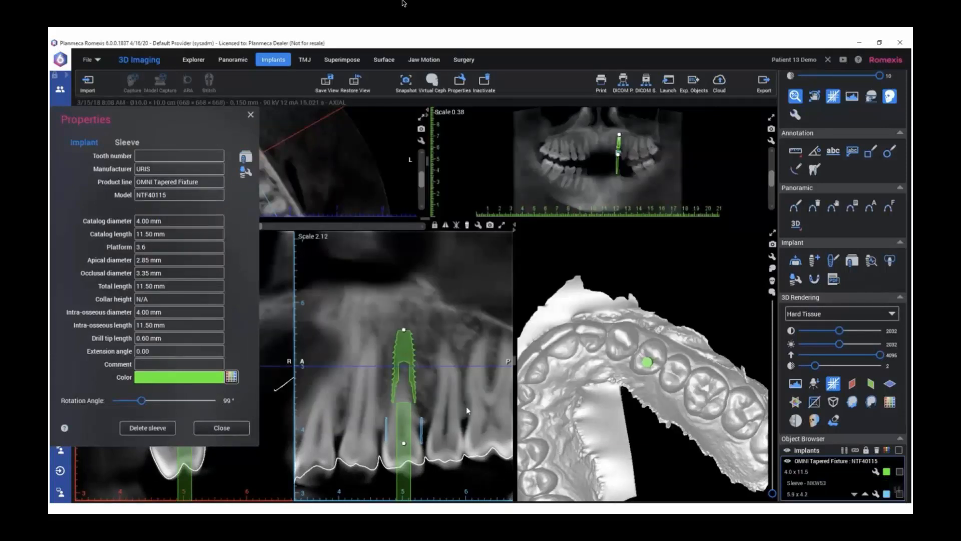
scroll(410, 480, up, 3)
scroll(410, 479, up, 1)
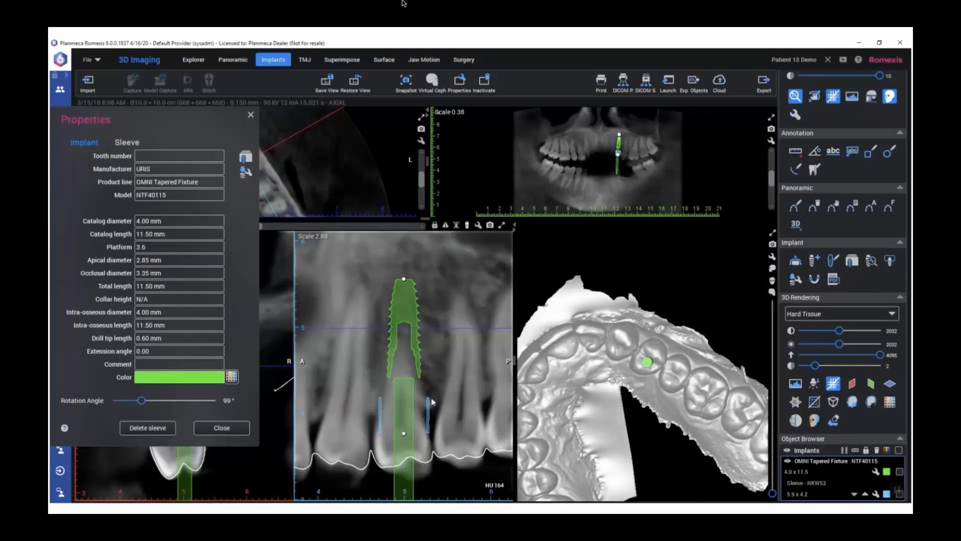
Move the NKW53 sleeve two increments along the implant axis towards the premolar's occlusal surface and check its position in 3D
scroll(426, 473, up, 3)
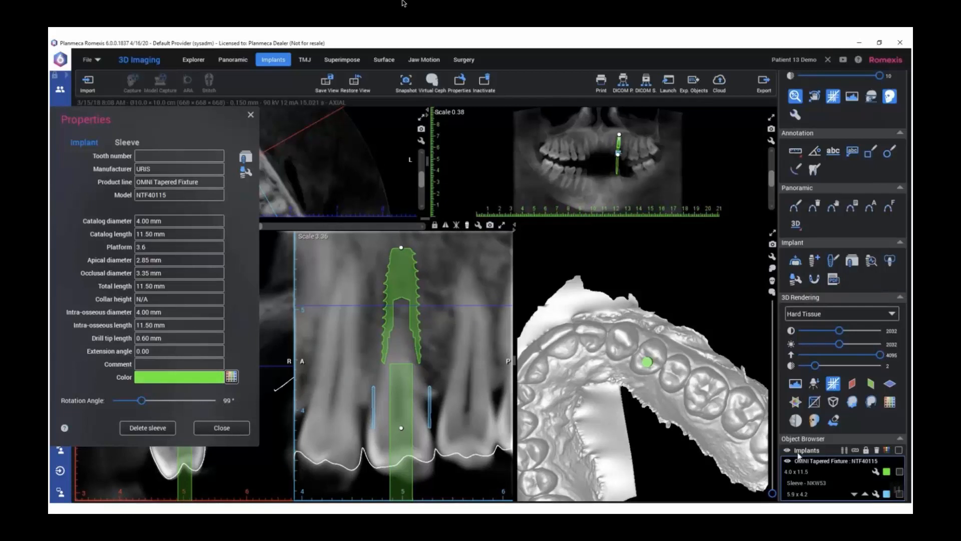
click(865, 494)
click(865, 494)
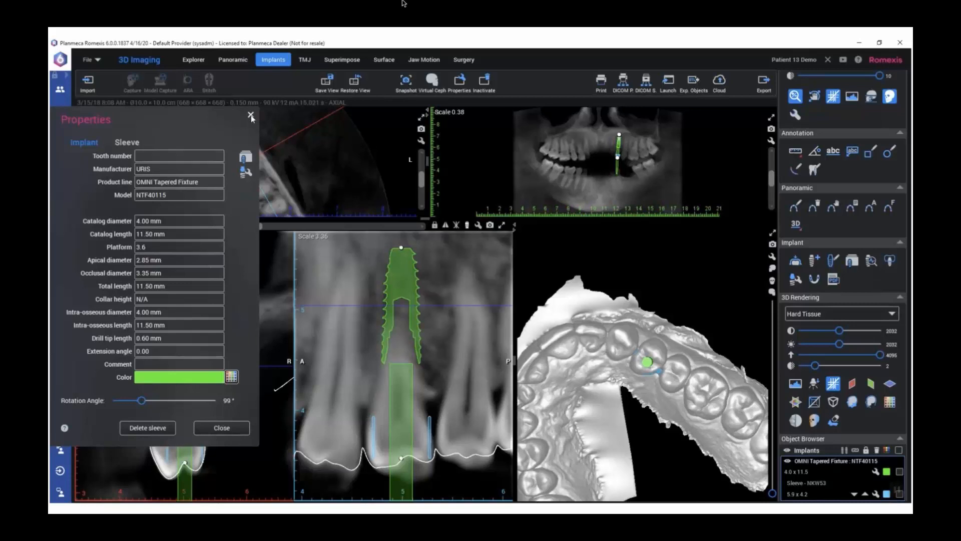
drag(609, 357, 629, 361)
scroll(629, 360, up, 5)
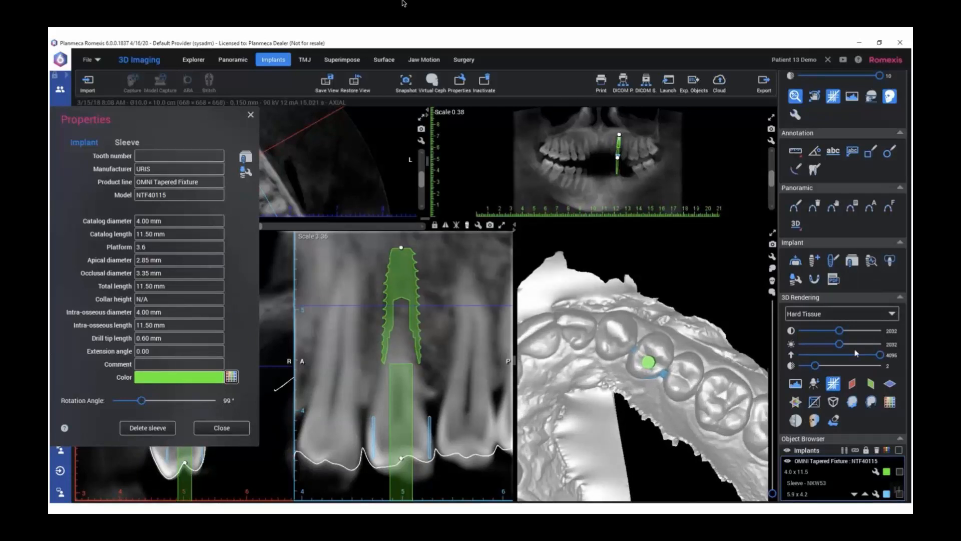
Hide the imported dental model and lower the 3D rendering threshold to 2003 to show the teeth around the sleeve
drag(879, 358, 859, 355)
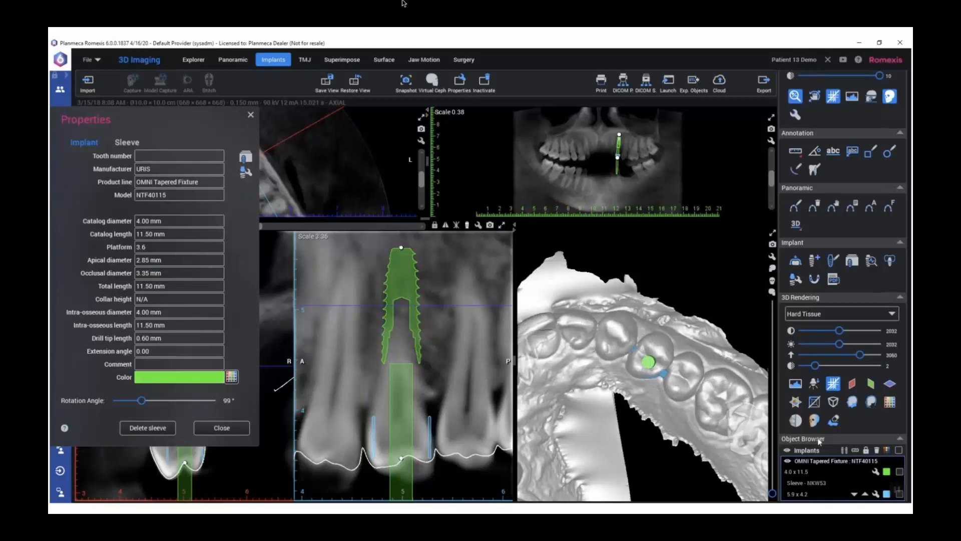
scroll(814, 457, down, 1)
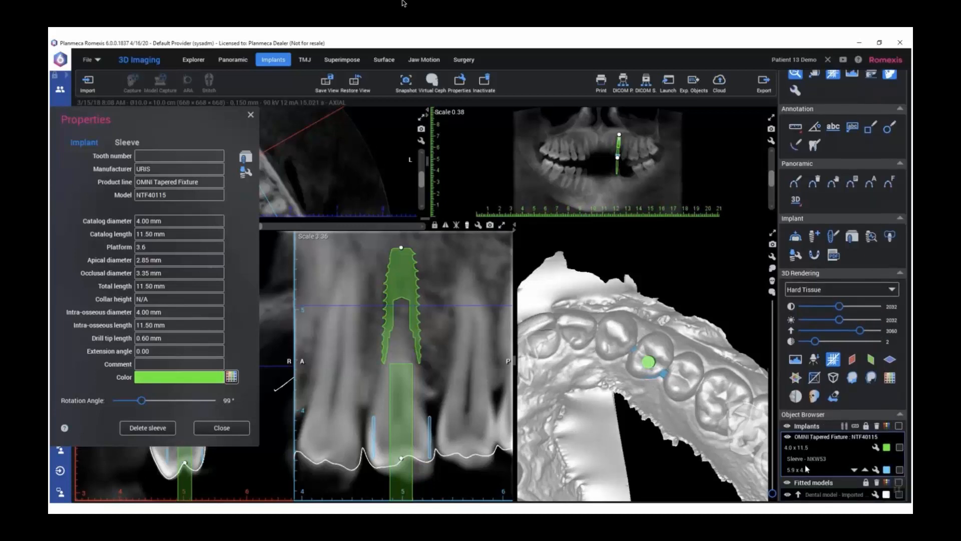
click(787, 495)
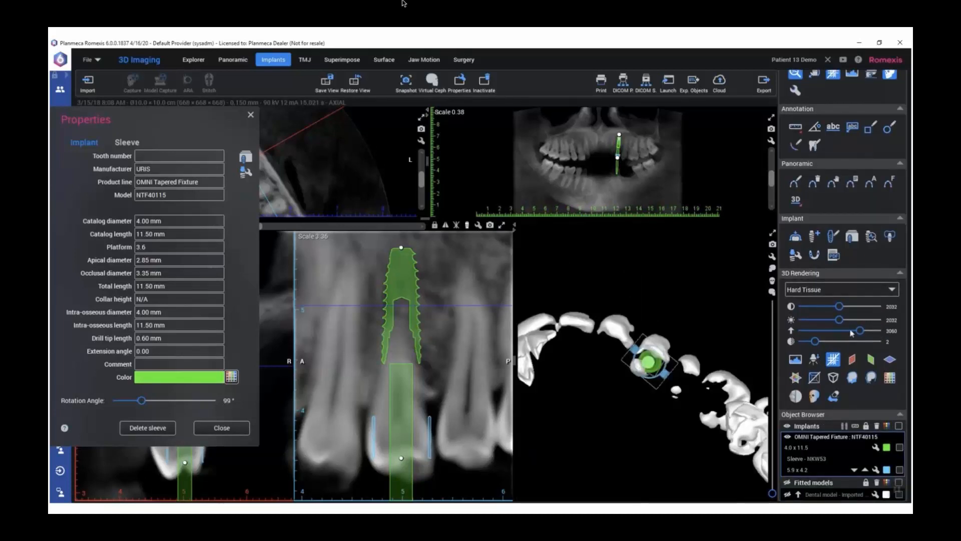
drag(856, 333, 838, 335)
scroll(694, 381, up, 3)
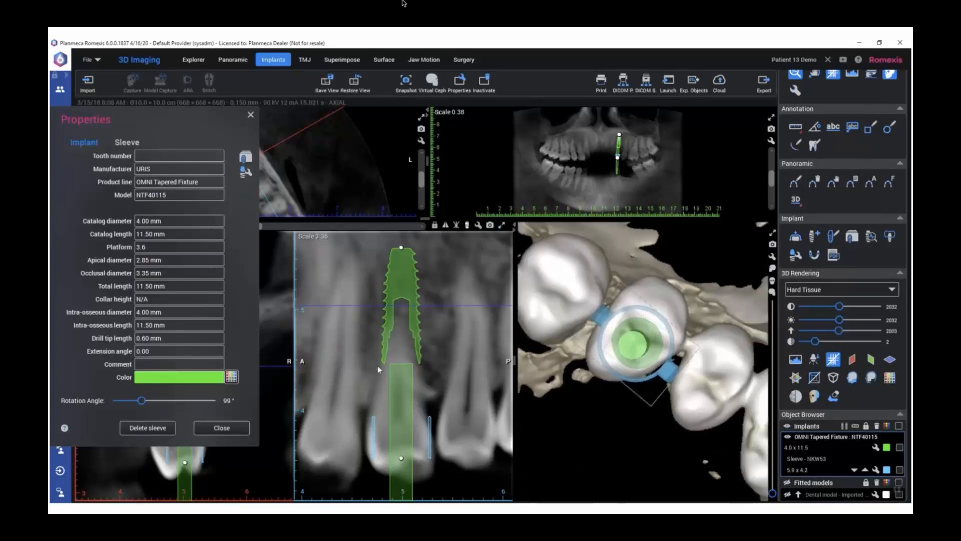
Rotate the sleeve so its side tabs point away from the neighbouring teeth, and close the implant properties
mouse_move(141, 400)
mouse_down()
mouse_move(161, 401)
mouse_move(141, 401)
mouse_up()
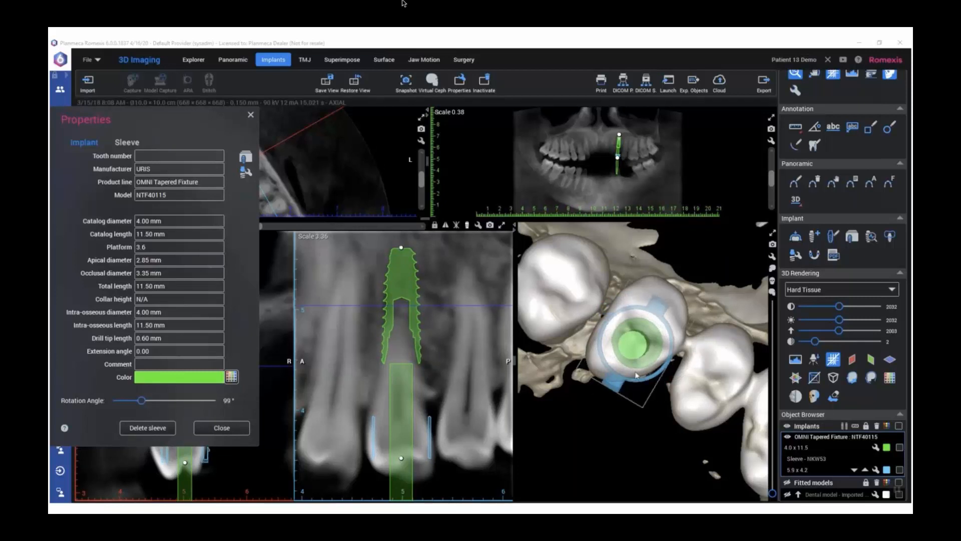
mouse_move(686, 375)
mouse_down()
mouse_move(699, 410)
mouse_move(689, 370)
mouse_up()
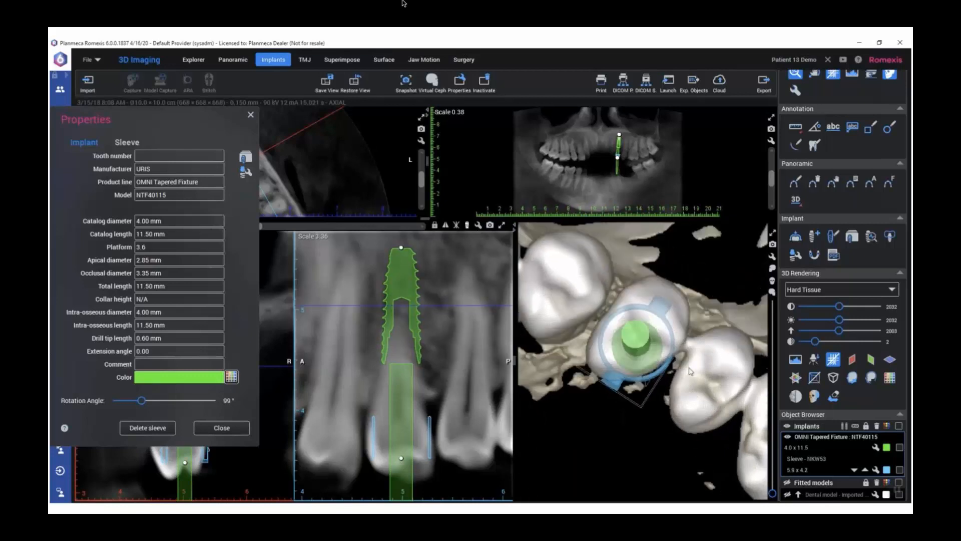
click(251, 115)
drag(712, 423, 605, 403)
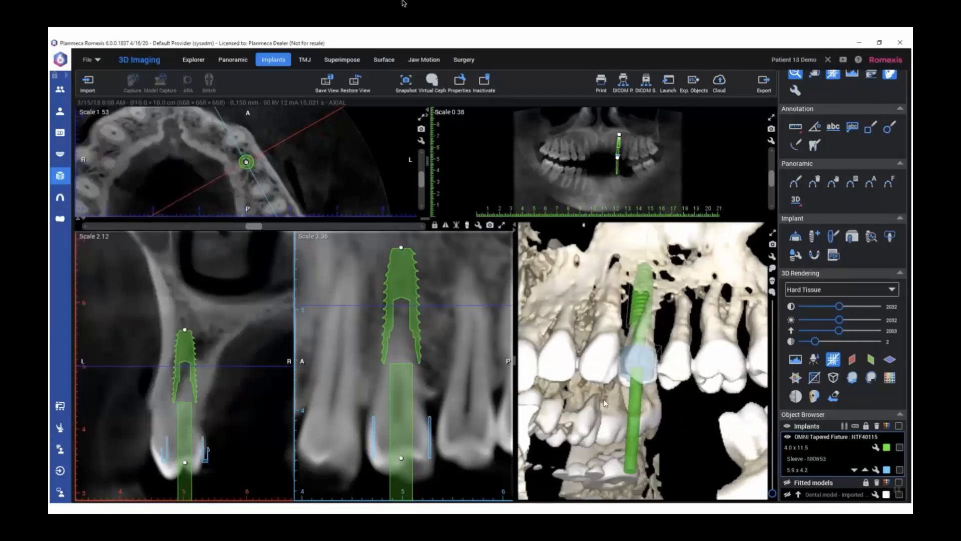
Show the imported dental model again and raise the 3D rendering threshold to 4095 to check the implant axis against the arch
click(790, 495)
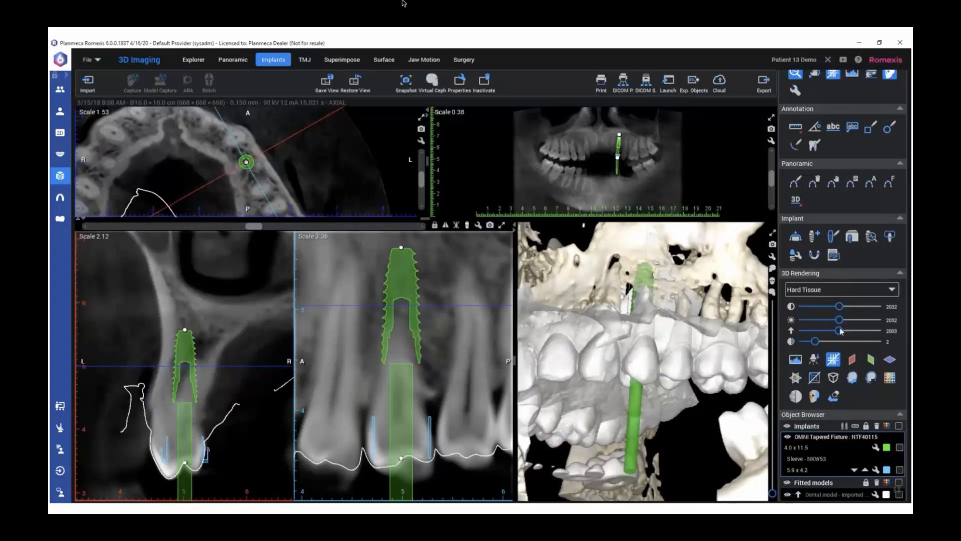
click(880, 330)
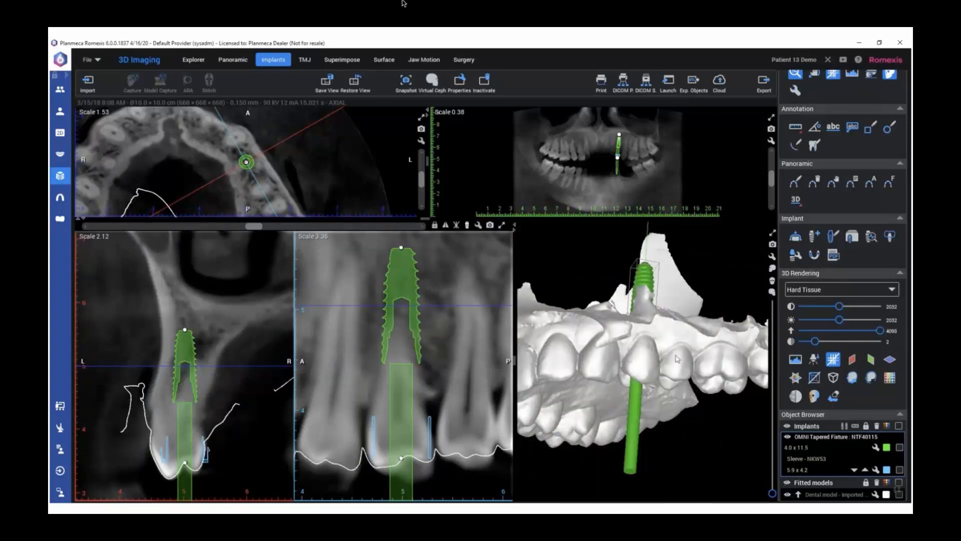
drag(675, 355, 653, 364)
right_drag(646, 353, 653, 364)
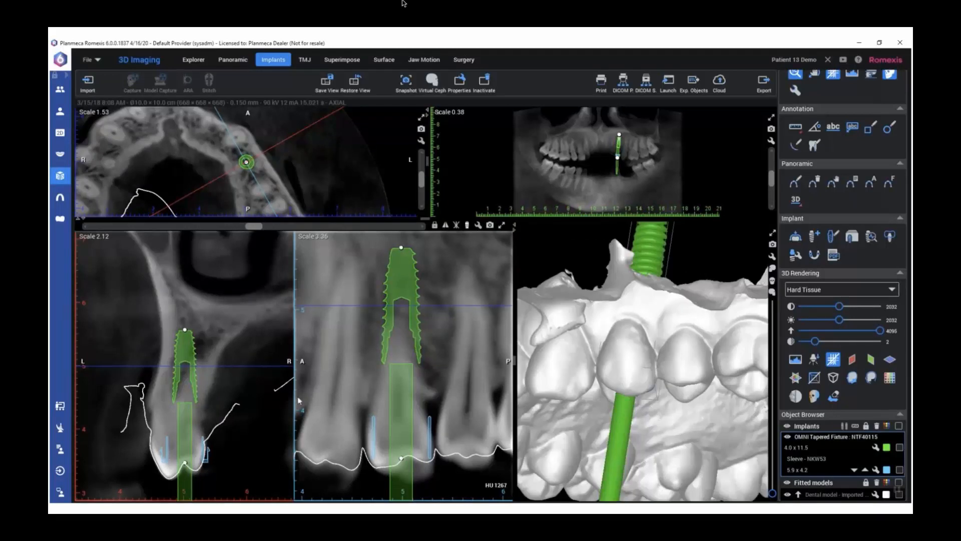
Start creating an implant guide and set its insertion direction manually from the occlusal view of the upper arch
click(811, 253)
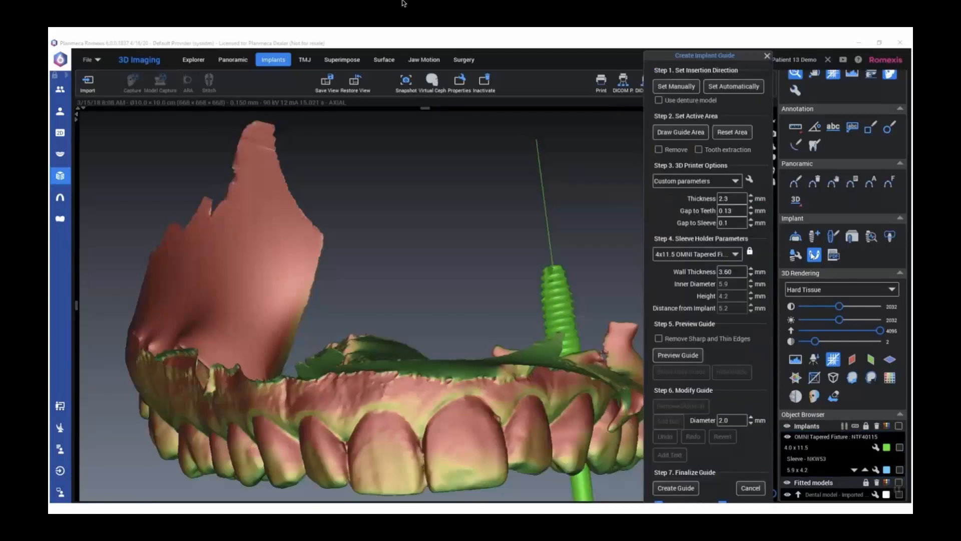
drag(702, 58, 795, 39)
drag(431, 399, 382, 257)
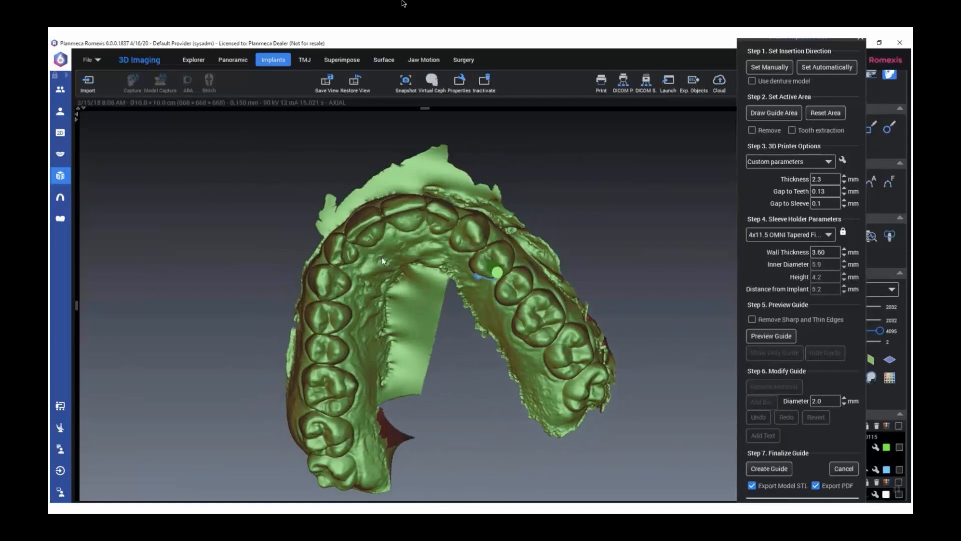
click(762, 68)
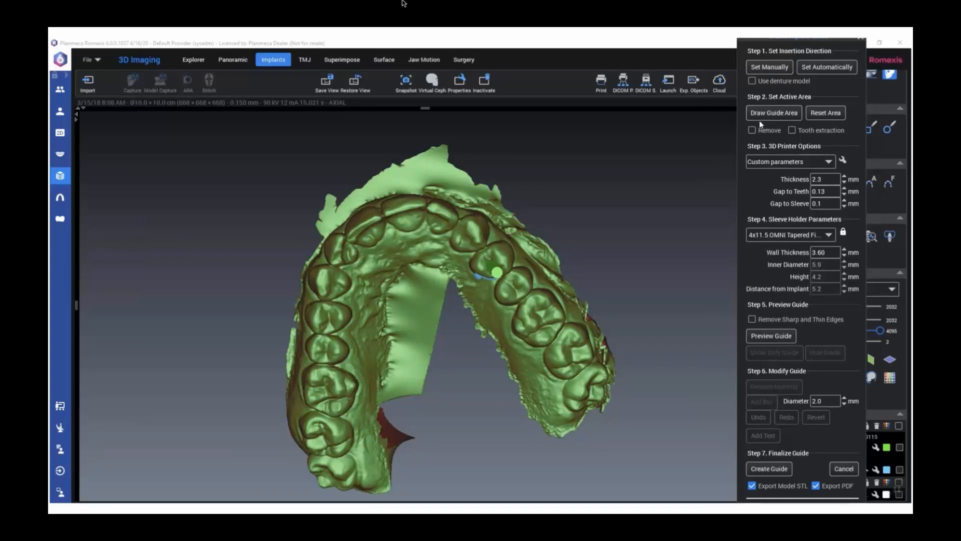
Draw the guide area over the teeth from the molars on the implant side around to the premolars on the opposite side
drag(508, 223, 452, 231)
click(774, 112)
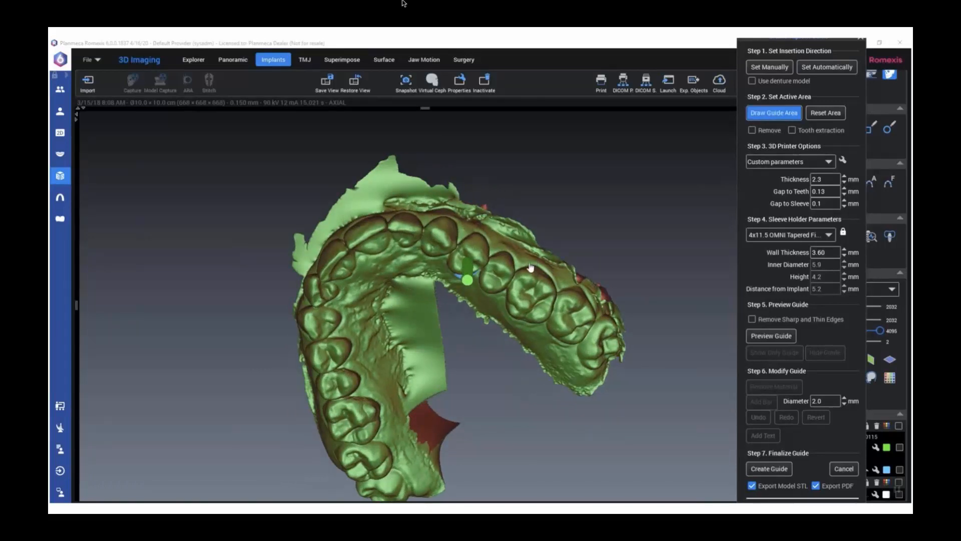
drag(471, 248, 499, 237)
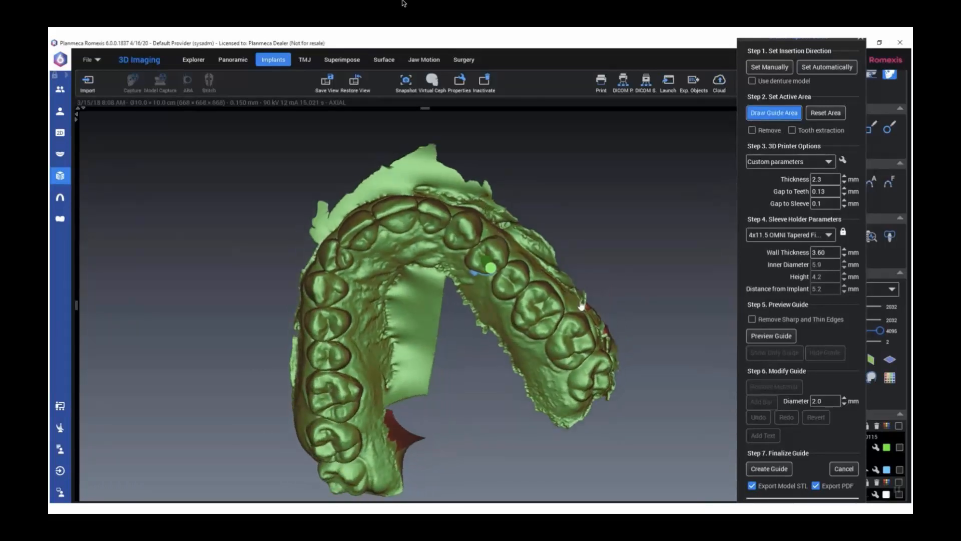
mouse_move(576, 306)
mouse_down()
mouse_move(564, 355)
mouse_move(443, 264)
mouse_move(394, 248)
mouse_up()
drag(364, 313, 353, 356)
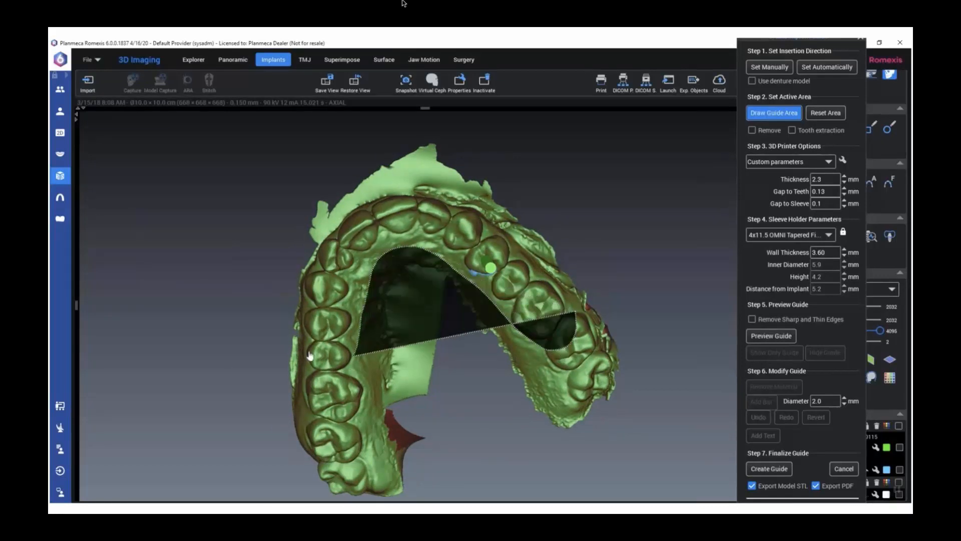
mouse_move(418, 187)
mouse_down()
mouse_move(481, 197)
mouse_move(531, 245)
mouse_up()
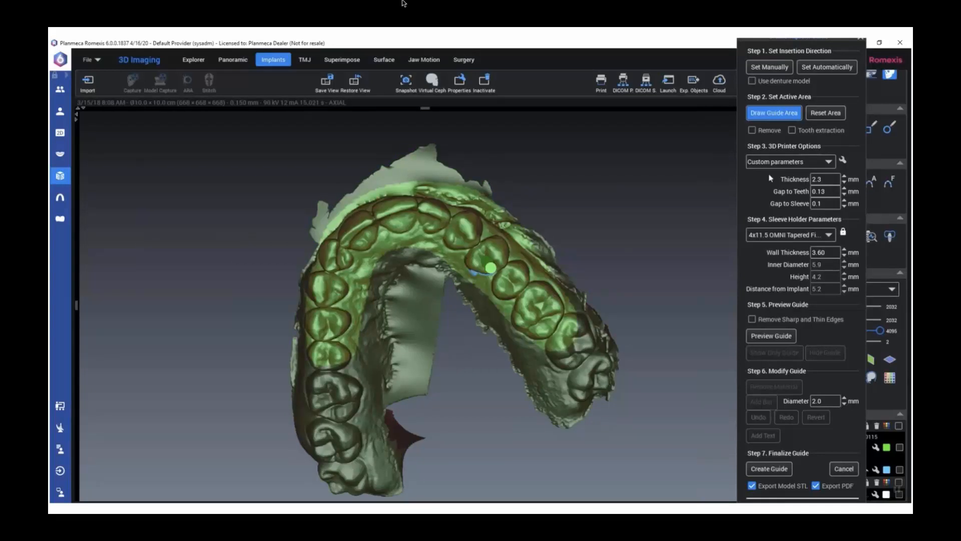
Enable Tooth extraction and mark the whole premolar at the implant site as extracted
drag(536, 178, 459, 262)
drag(488, 176, 513, 166)
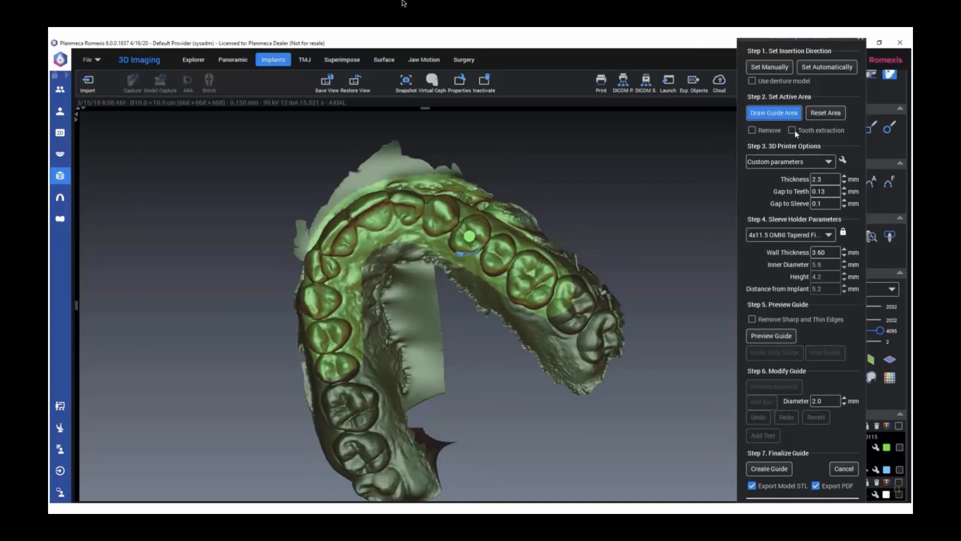
click(792, 131)
scroll(524, 278, up, 3)
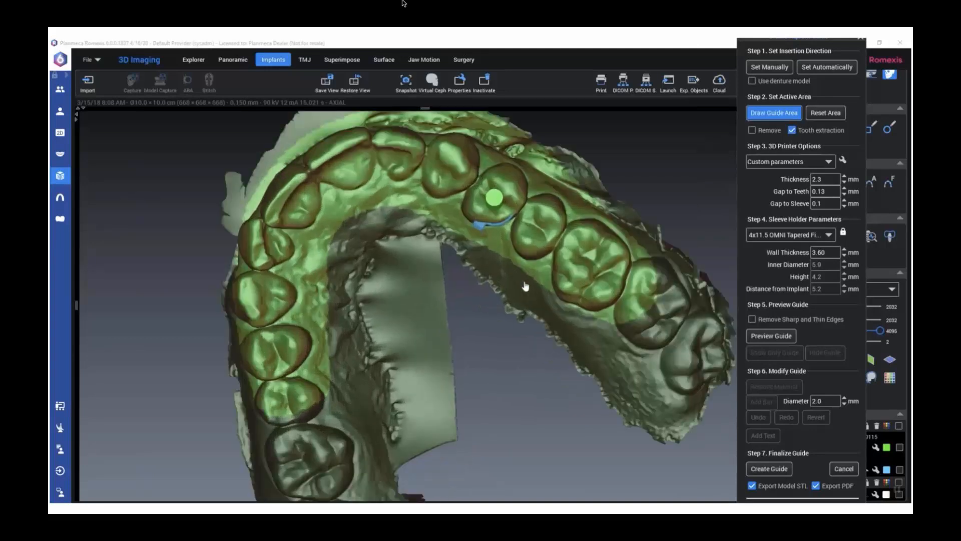
middle_drag(525, 275, 514, 281)
right_drag(487, 307, 436, 281)
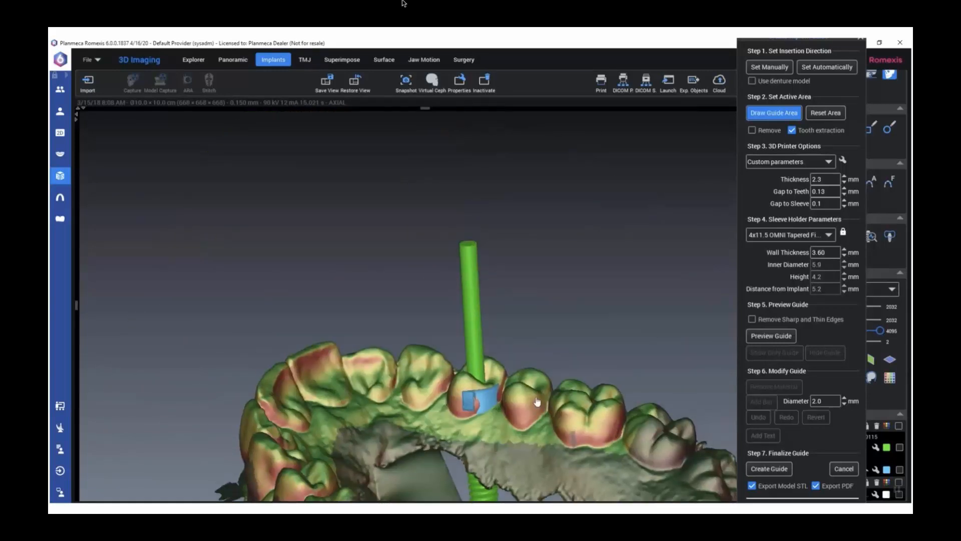
right_drag(519, 380, 472, 390)
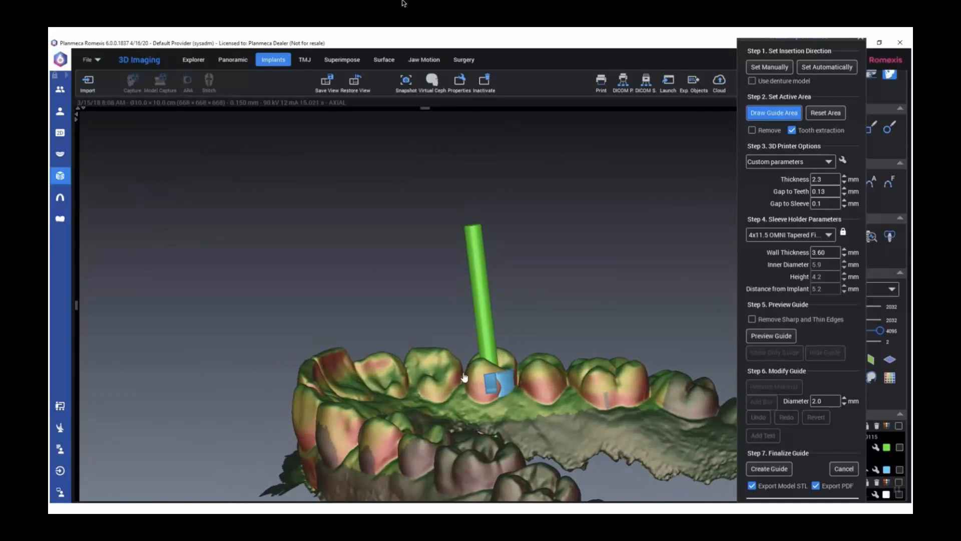
mouse_move(464, 375)
mouse_down()
mouse_move(478, 409)
mouse_move(495, 411)
mouse_move(515, 393)
mouse_move(514, 346)
mouse_move(488, 334)
mouse_move(469, 352)
mouse_move(495, 356)
mouse_up()
drag(545, 320, 215, 307)
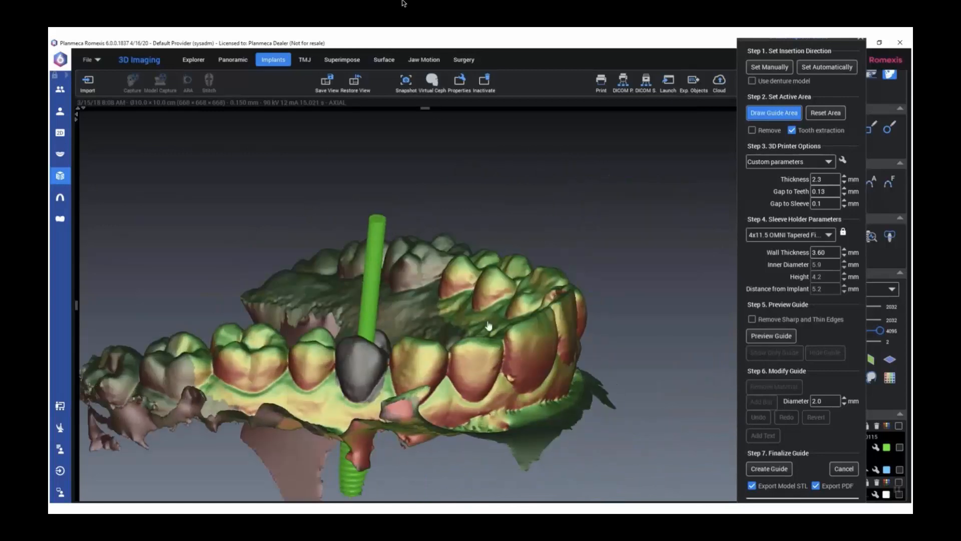
With Remove enabled, mark a small patch at the first molar's palatal gum line, and turn off Remove and Tooth extraction
click(752, 130)
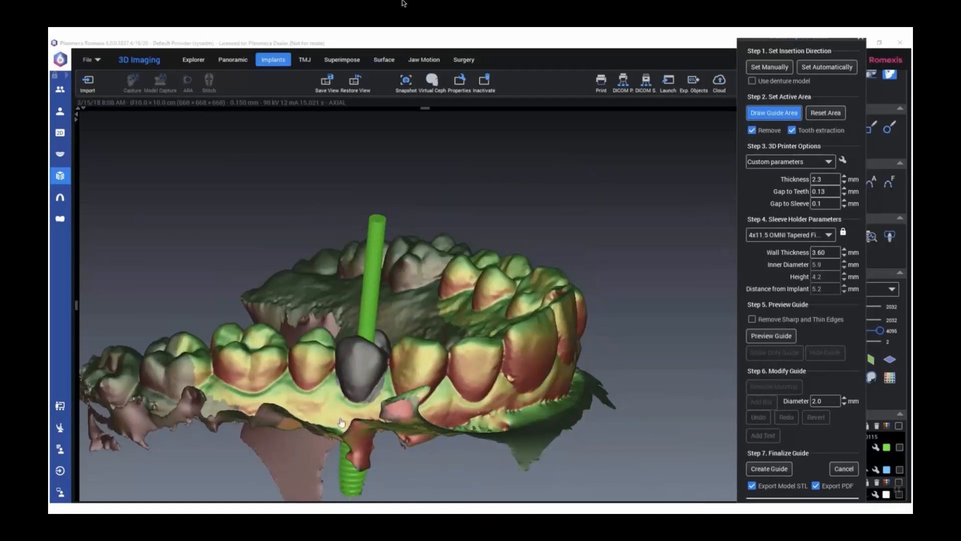
mouse_move(388, 391)
mouse_down()
mouse_move(382, 375)
mouse_move(366, 408)
mouse_move(386, 422)
mouse_up()
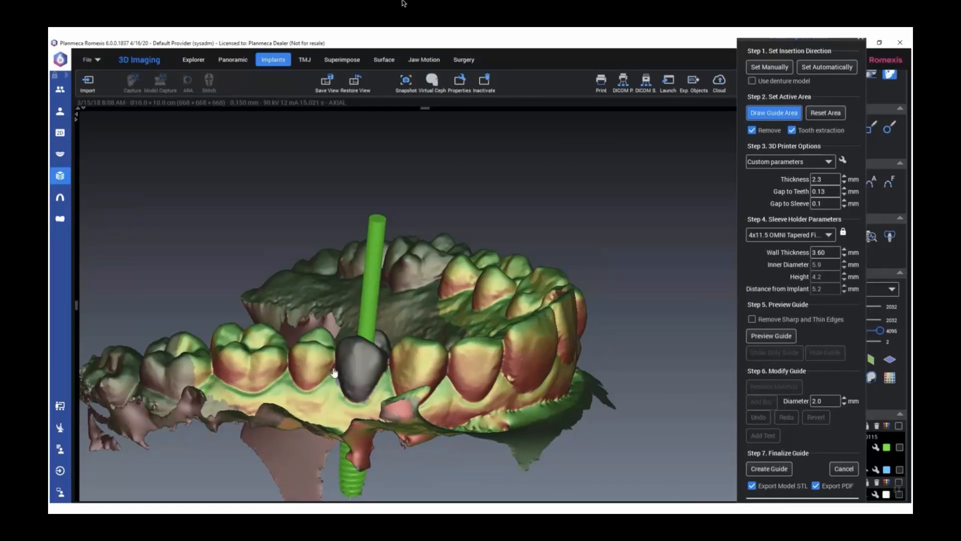
middle_drag(405, 411, 414, 272)
middle_drag(392, 311, 365, 352)
click(479, 332)
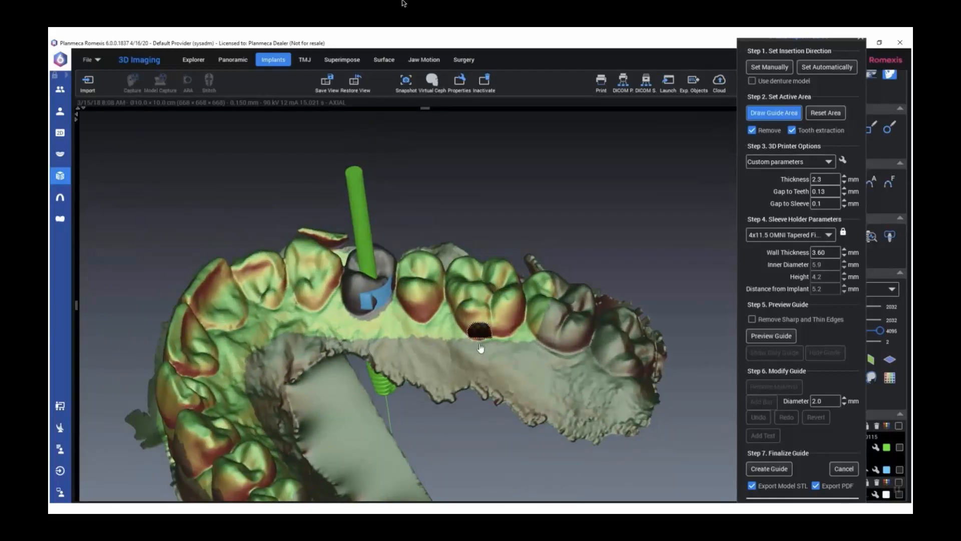
middle_drag(506, 343, 488, 422)
click(769, 131)
click(792, 132)
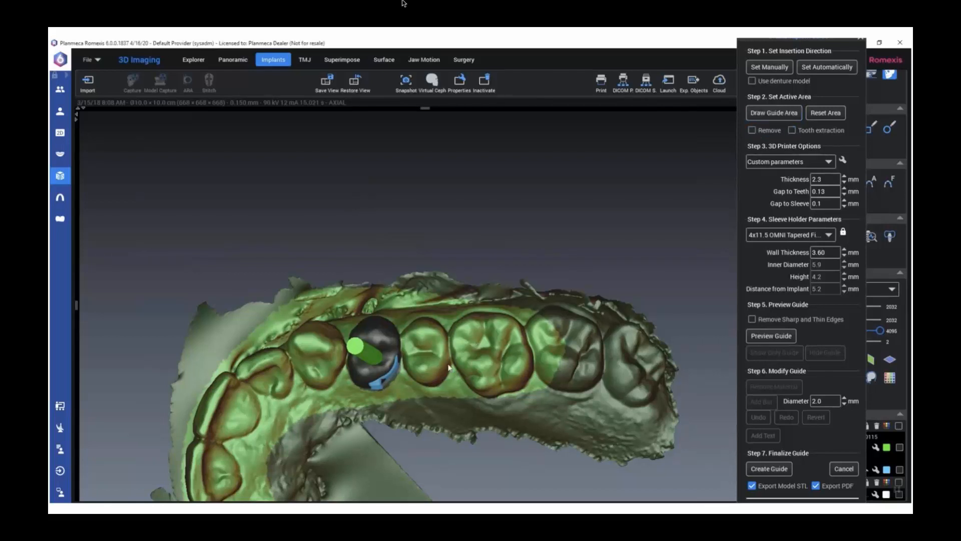
Generate a preview of the surgical guide, inspect it around the sleeve holder, and activate Remove Material for editing it
middle_drag(449, 328, 452, 356)
scroll(452, 356, down, 2)
middle_drag(462, 324, 467, 393)
click(764, 337)
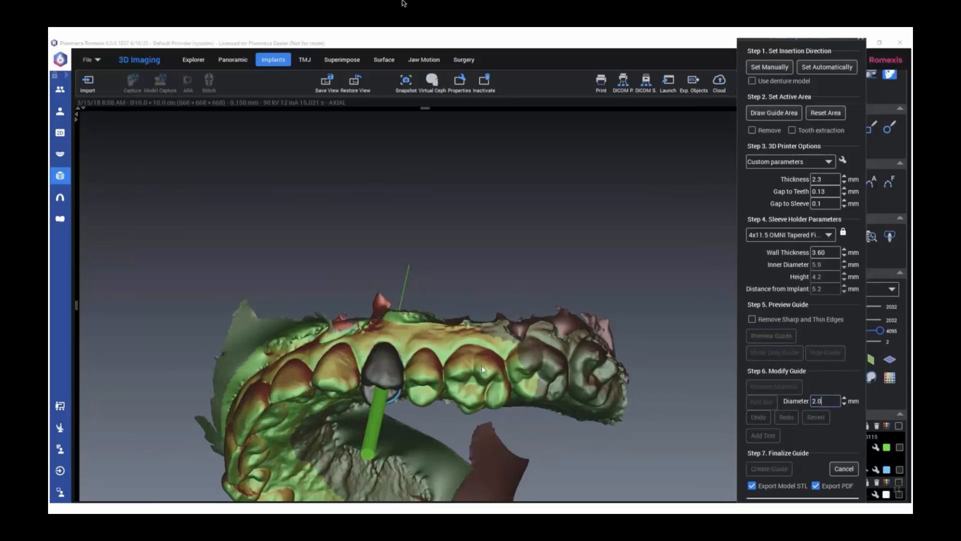
mouse_move(459, 353)
middle_down()
mouse_move(461, 319)
mouse_move(458, 343)
middle_up()
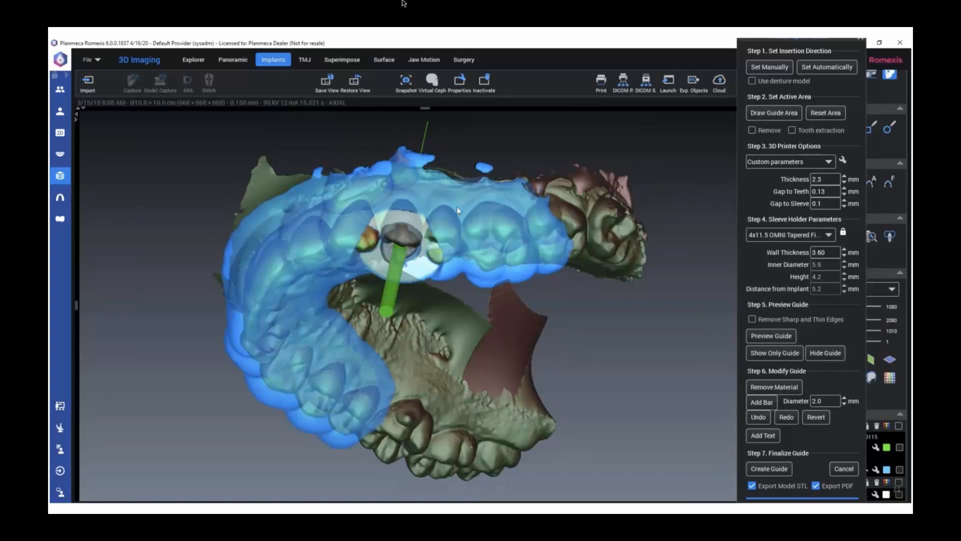
middle_drag(472, 210, 494, 240)
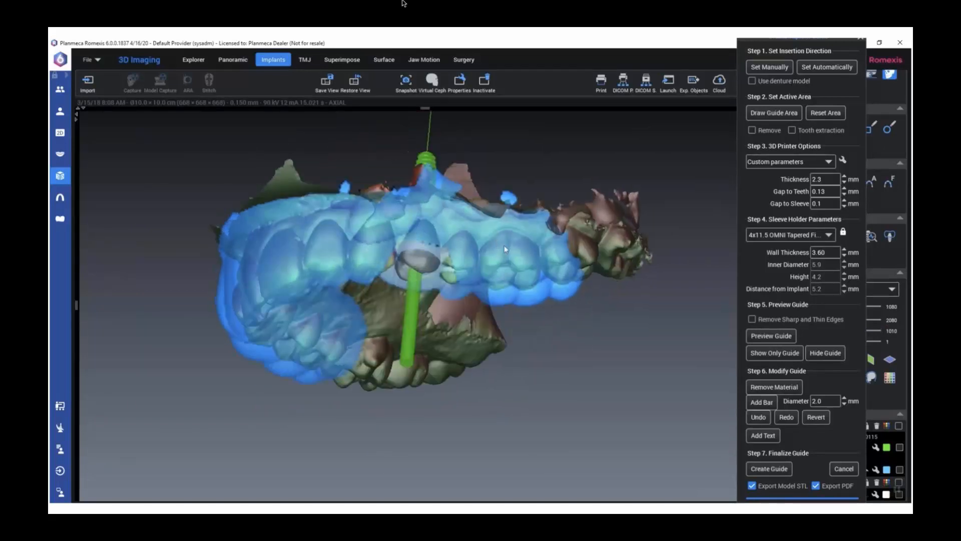
click(774, 387)
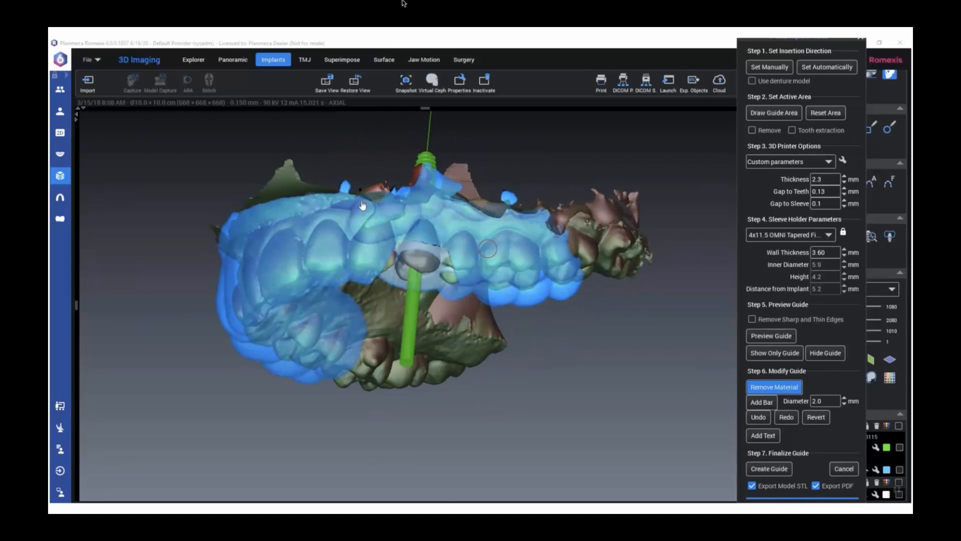
scroll(488, 262, down, 5)
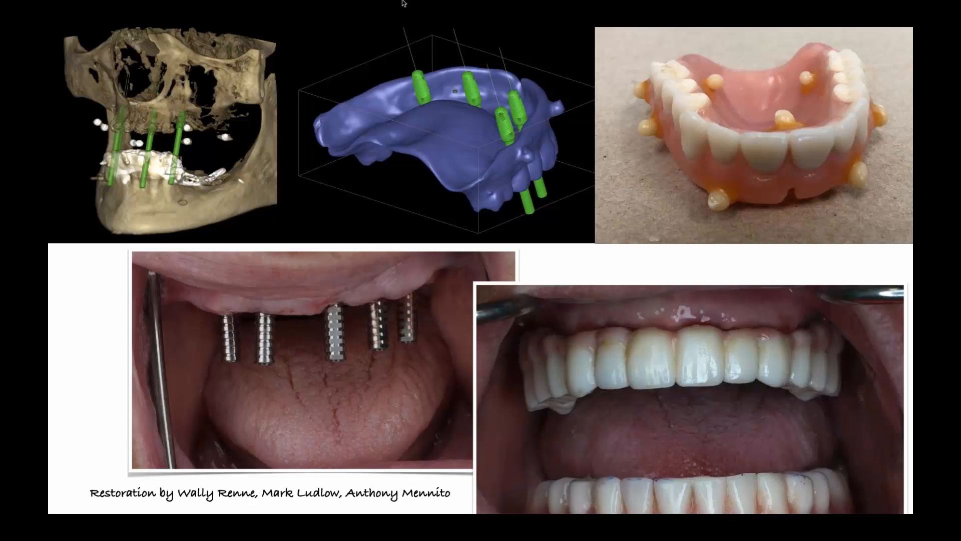
key(Right)
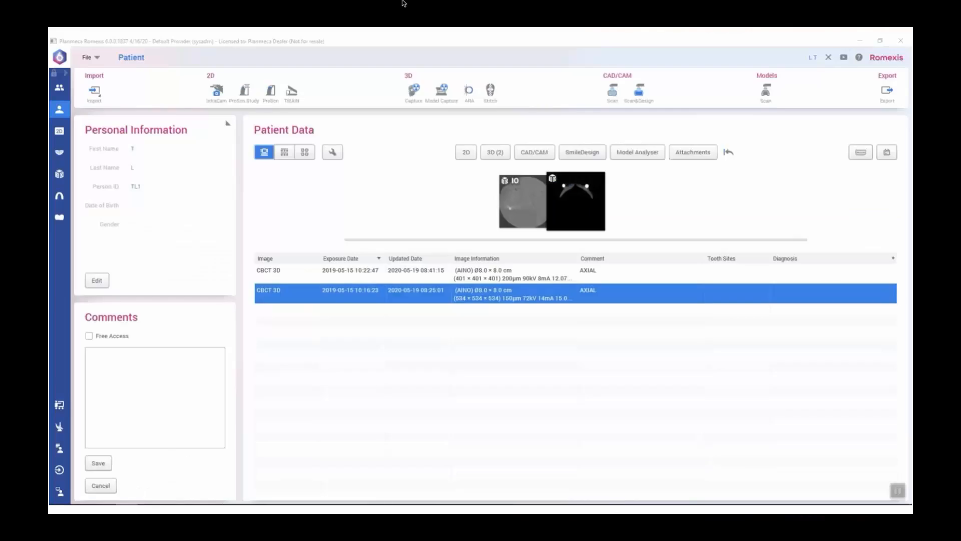
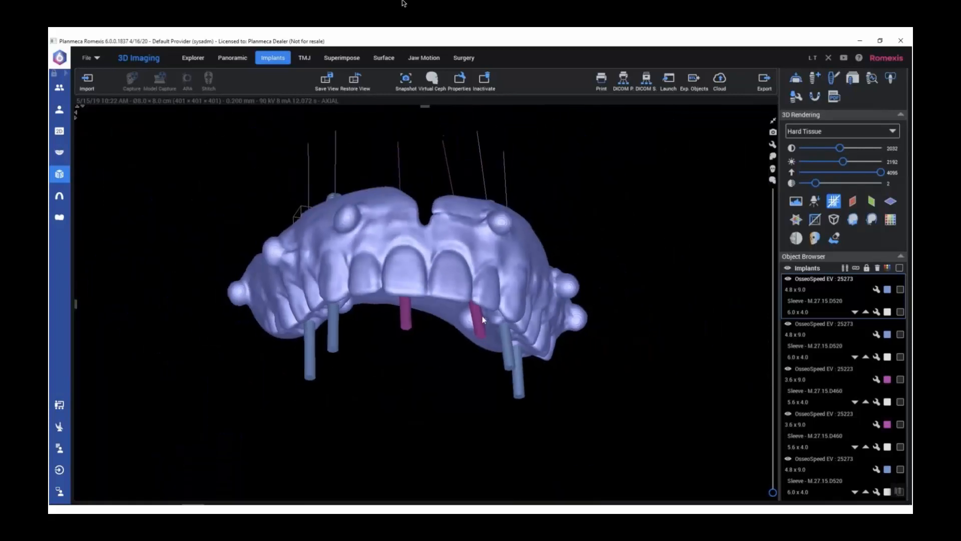
Start an implant guide for the six-implant case, viewed occlusally, with the insertion direction set manually and Use denture model enabled
drag(482, 316, 443, 164)
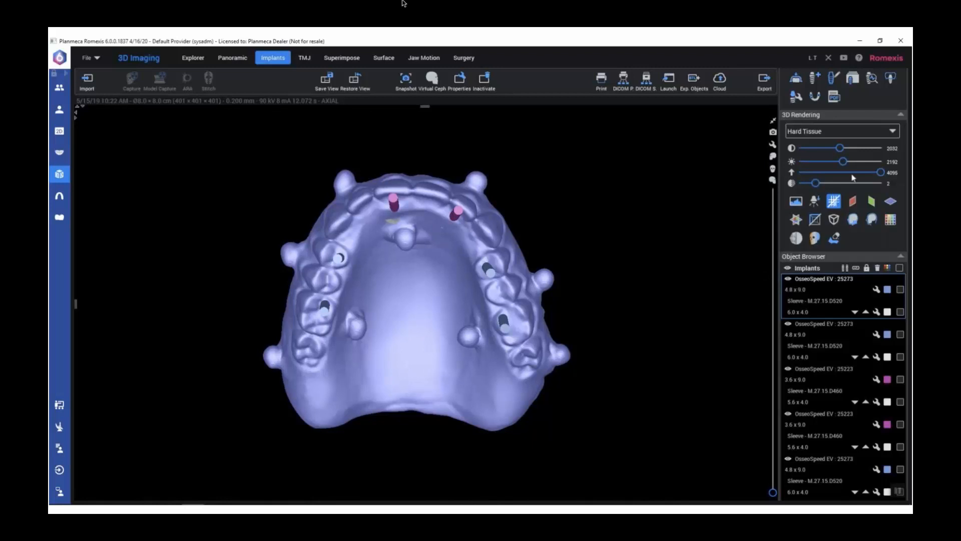
scroll(854, 176, down, 1)
scroll(853, 177, up, 6)
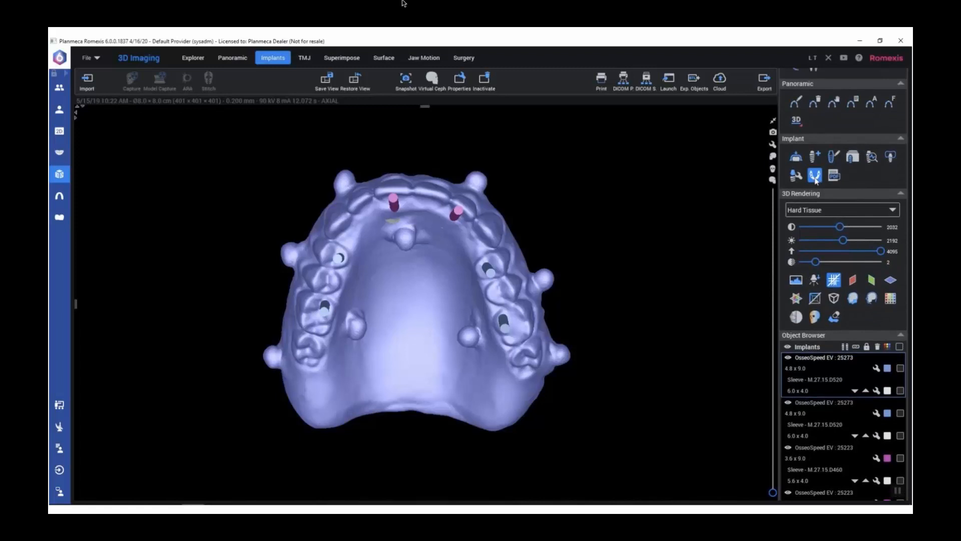
click(815, 179)
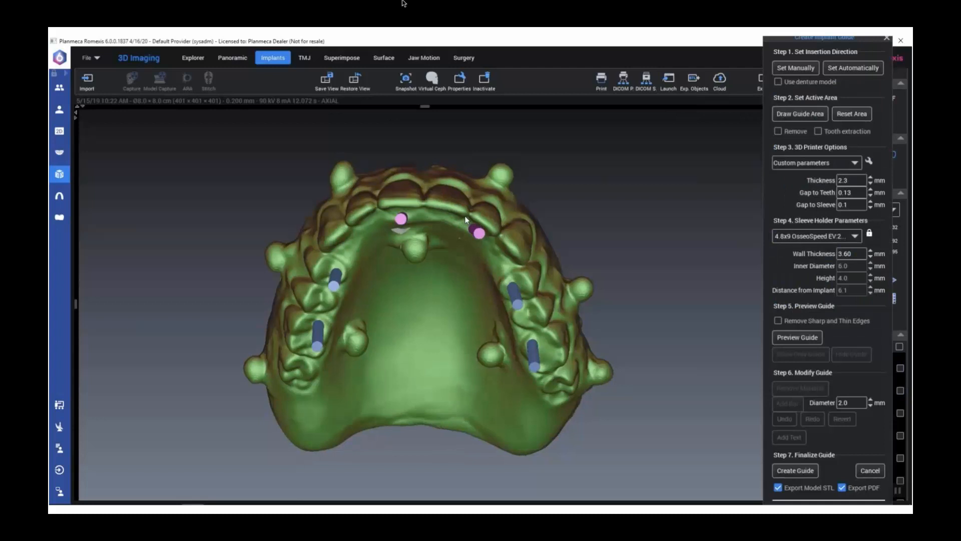
drag(465, 210, 466, 174)
click(781, 72)
click(778, 81)
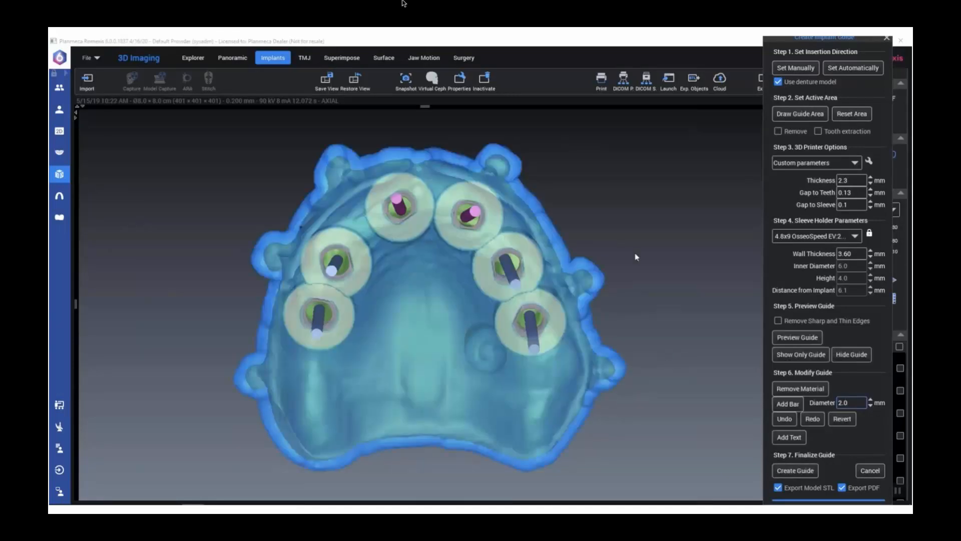
Remove guide material along the outer border from the front midline to the back of the patient's left side, and create the guide
click(790, 388)
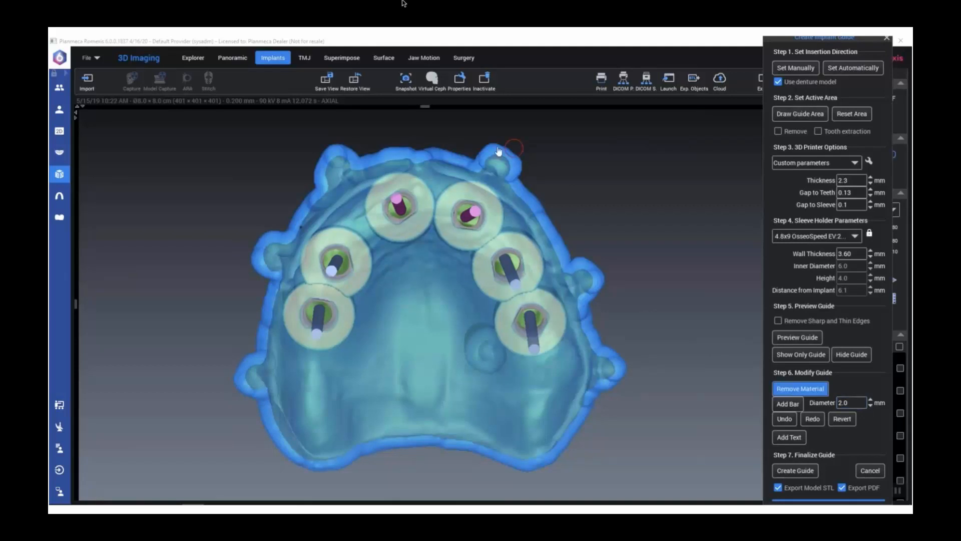
scroll(463, 169, down, 4)
scroll(469, 172, down, 1)
right_drag(595, 192, 479, 197)
mouse_move(435, 215)
mouse_down()
mouse_move(498, 247)
mouse_move(541, 330)
mouse_move(545, 369)
mouse_move(525, 275)
mouse_move(476, 215)
mouse_move(416, 191)
mouse_move(439, 203)
mouse_up()
mouse_move(540, 196)
middle_down()
mouse_move(504, 243)
mouse_move(551, 204)
middle_up()
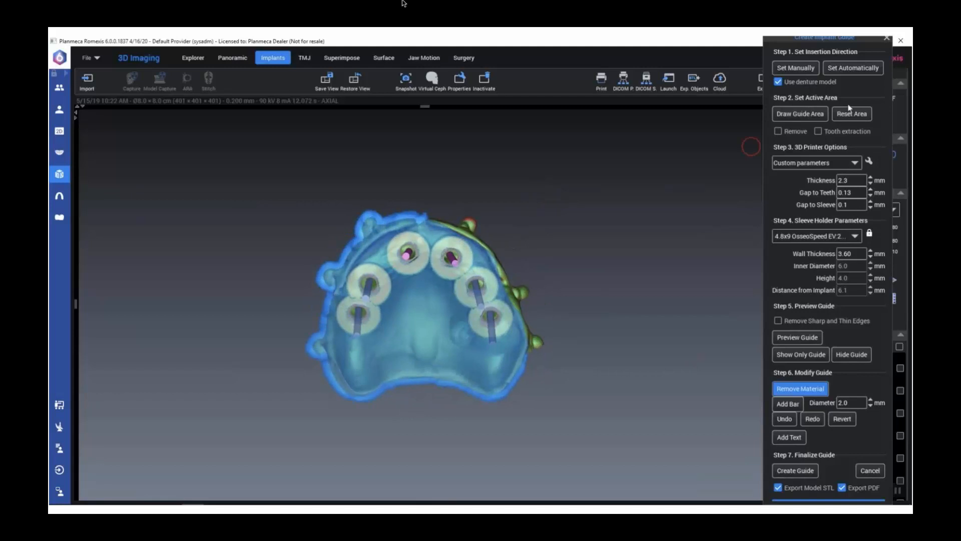
click(800, 469)
drag(830, 82, 901, 90)
drag(428, 270, 437, 250)
scroll(548, 267, up, 2)
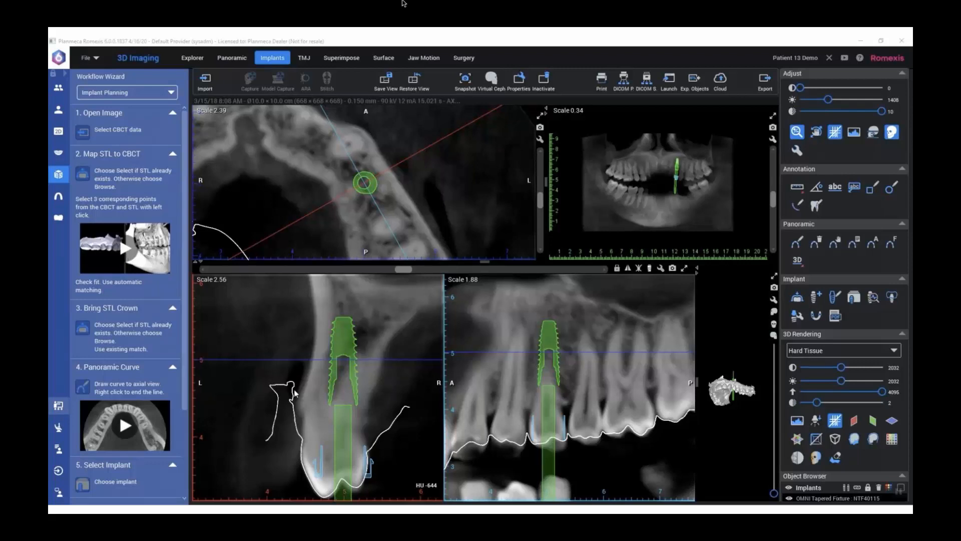
scroll(734, 396, up, 3)
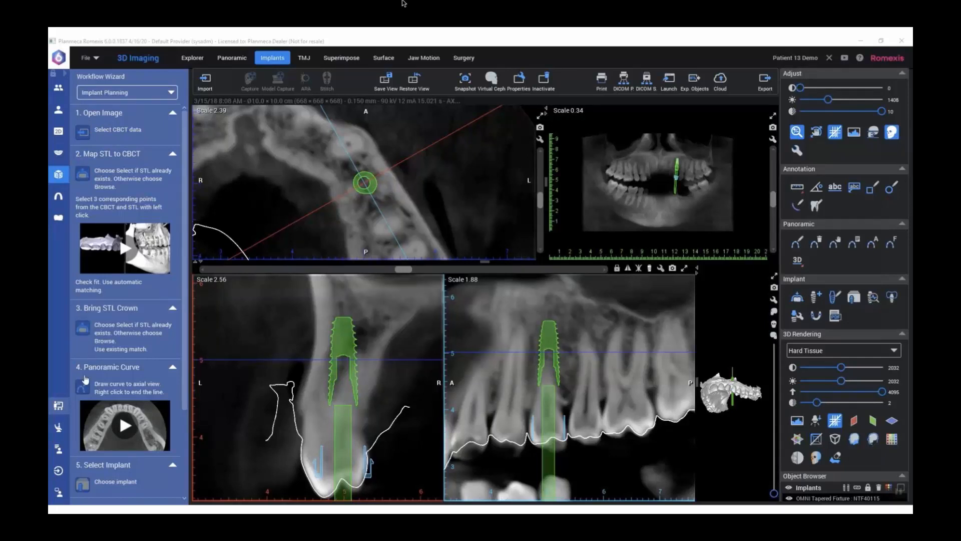
drag(189, 365, 189, 465)
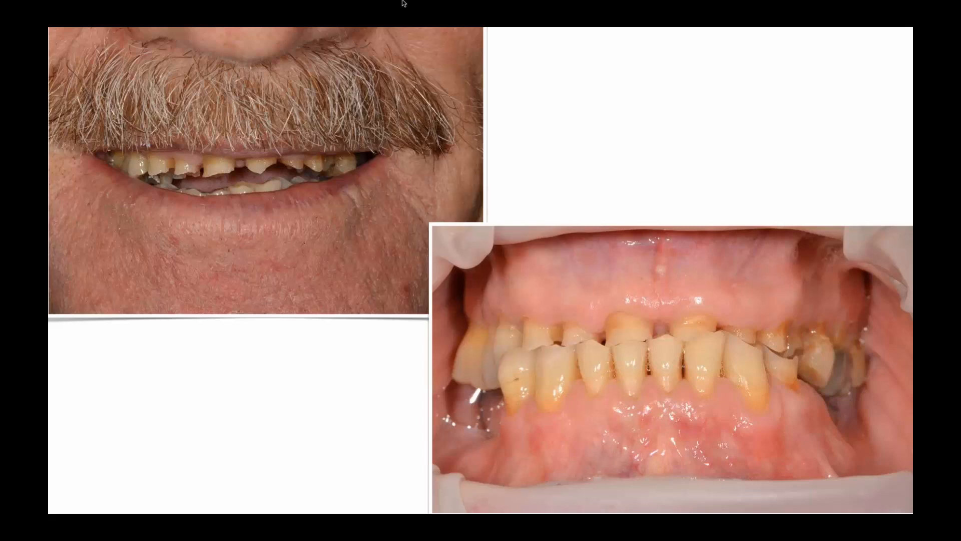
key(Right)
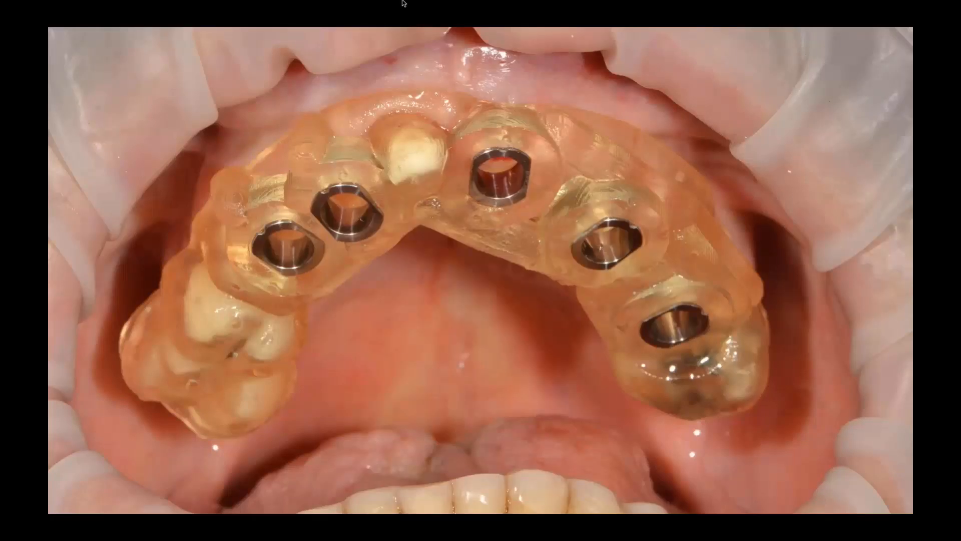
key(Right)
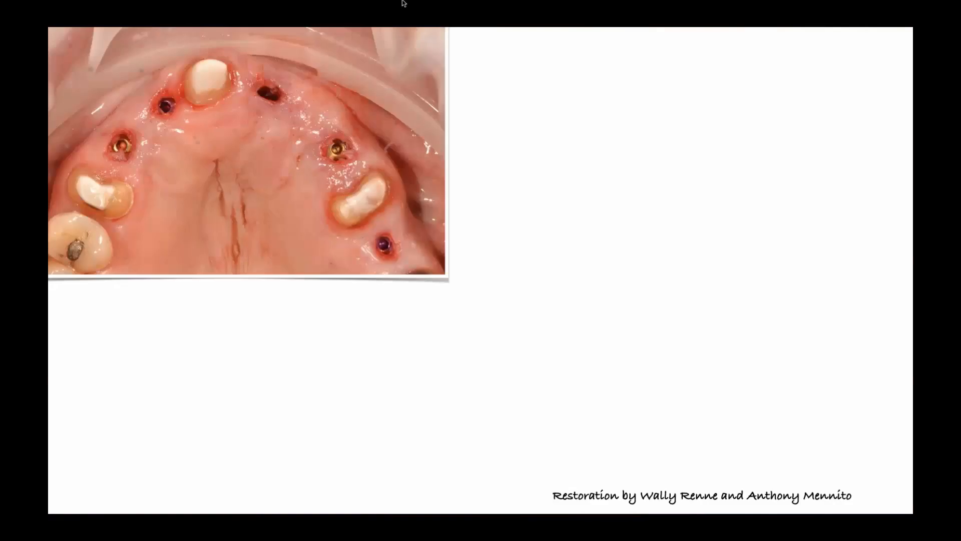
key(Right)
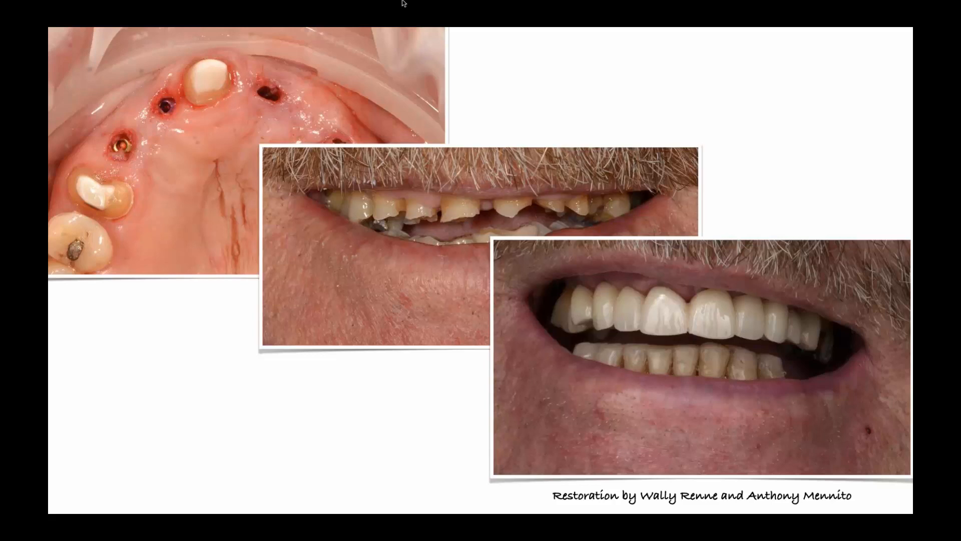
key(Right)
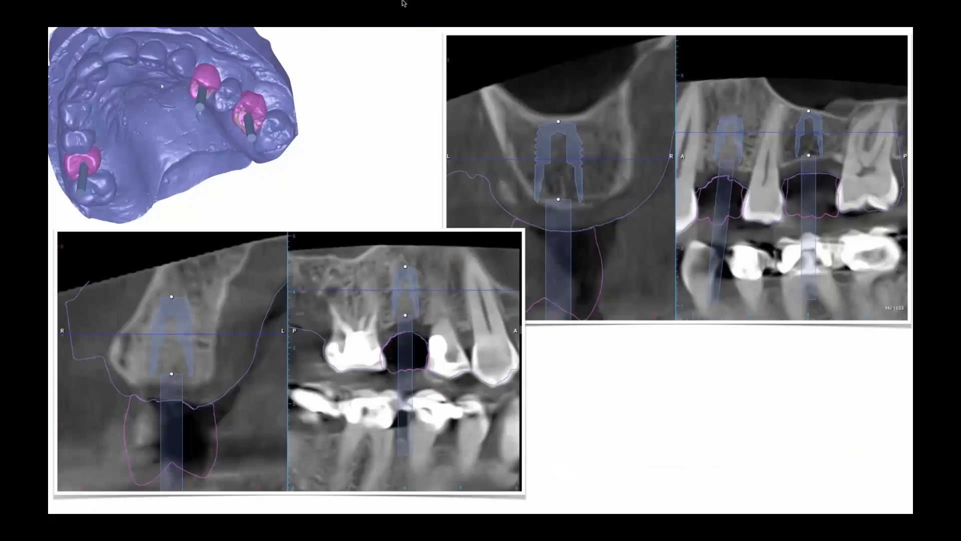